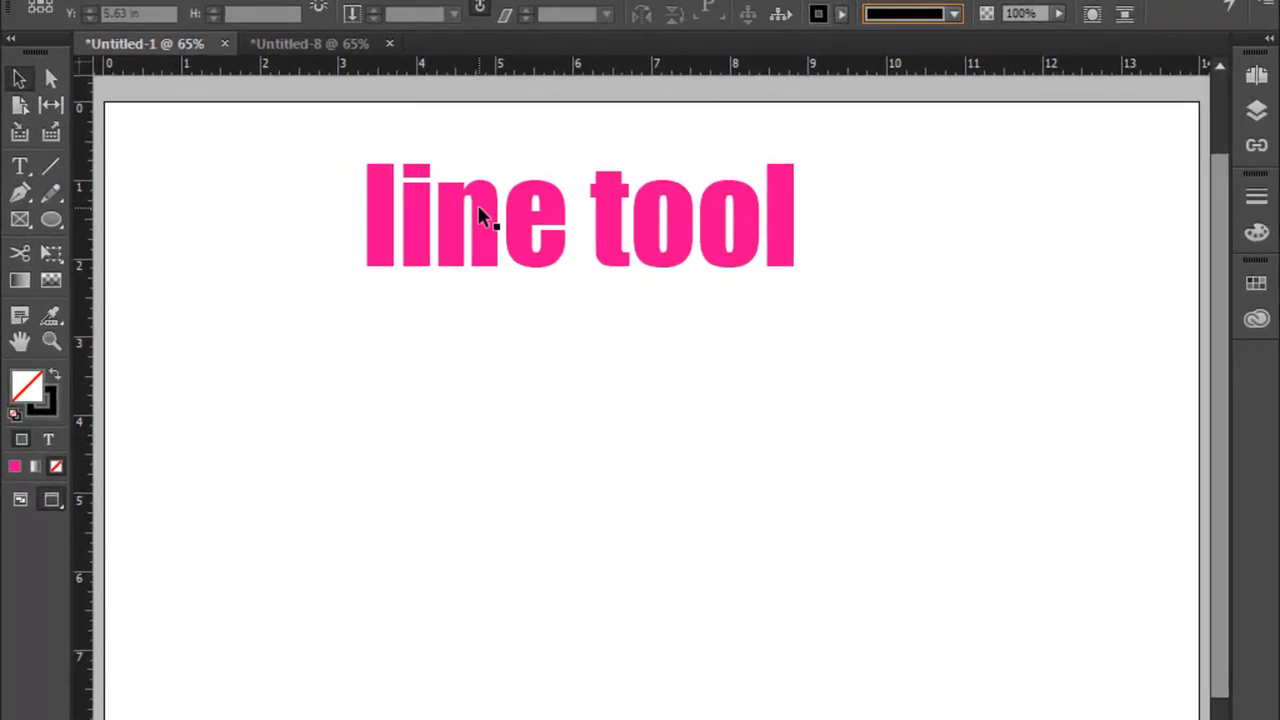
- Shift the "line tool" heading slightly down and convert its text to all caps
left_click(383, 245)
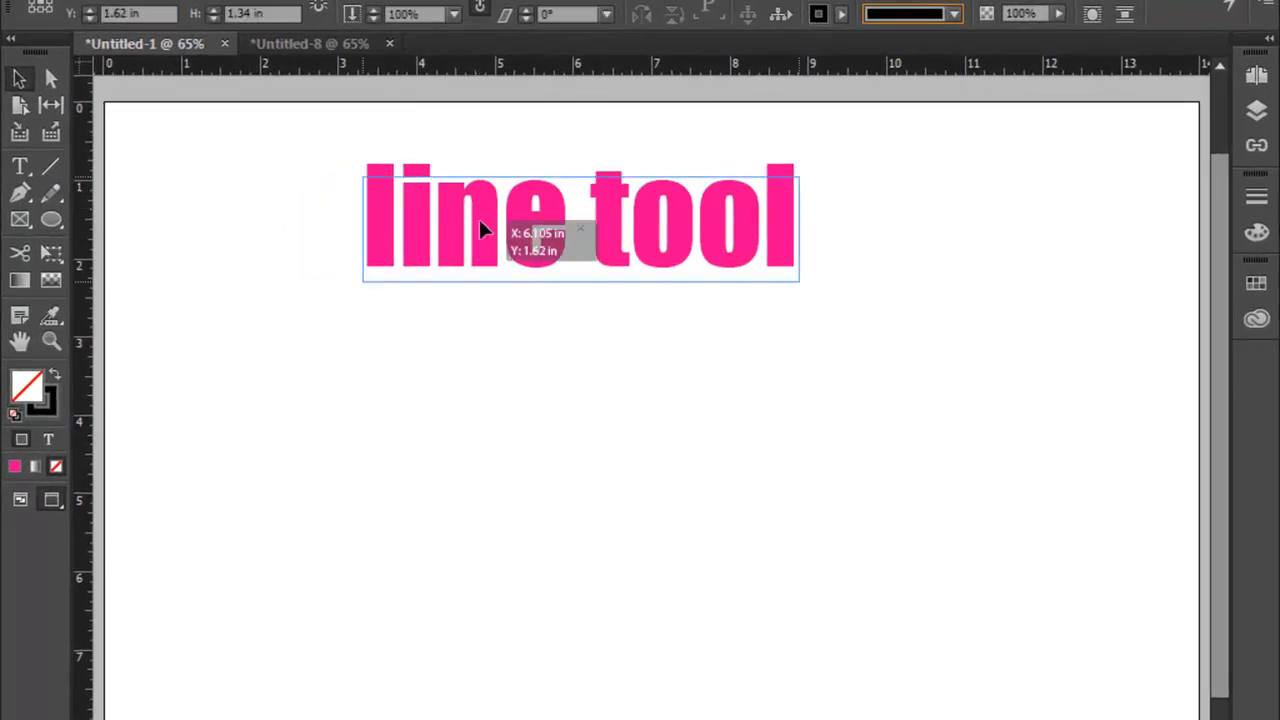
left_click(22, 170)
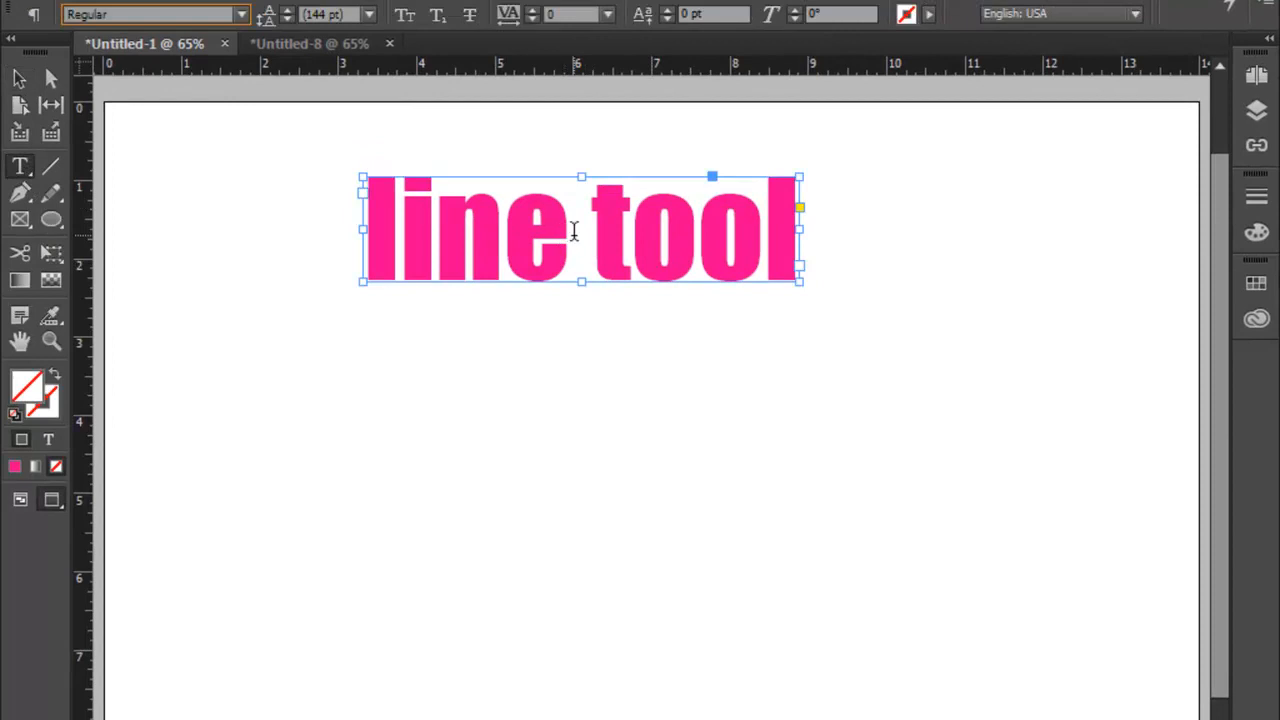
left_click(574, 232)
key("ctrl+a")
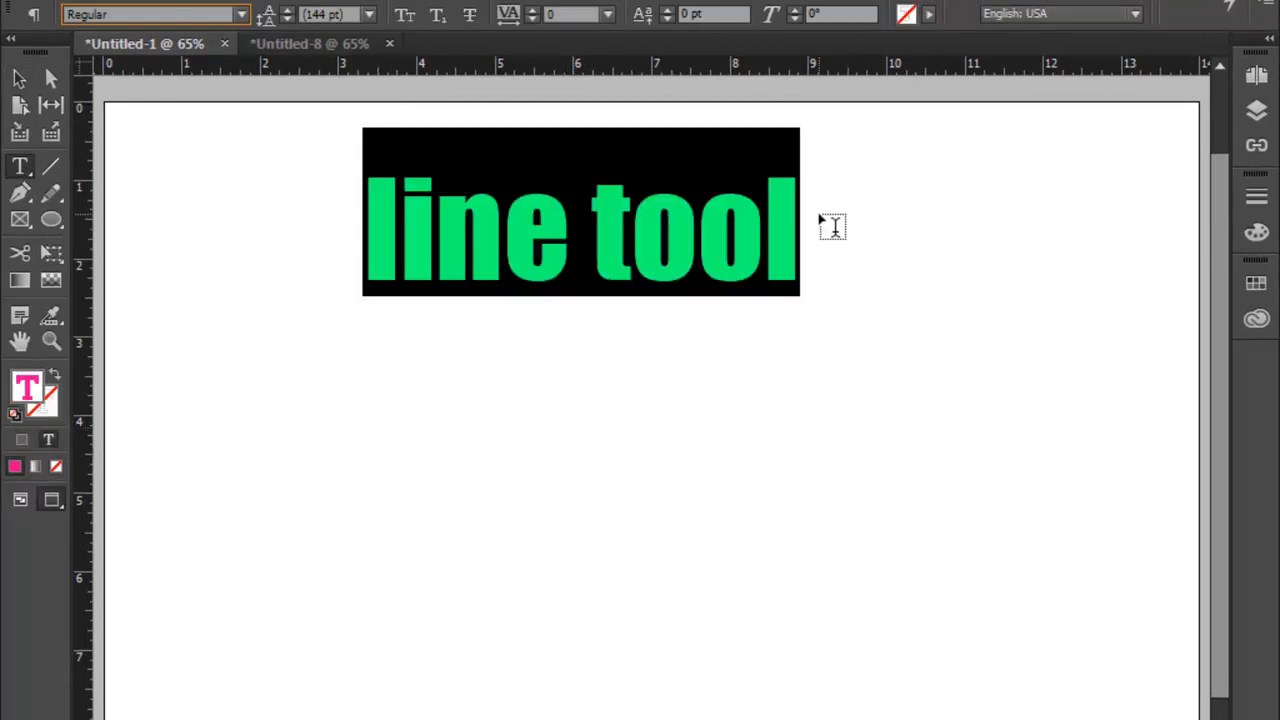
left_click(407, 15)
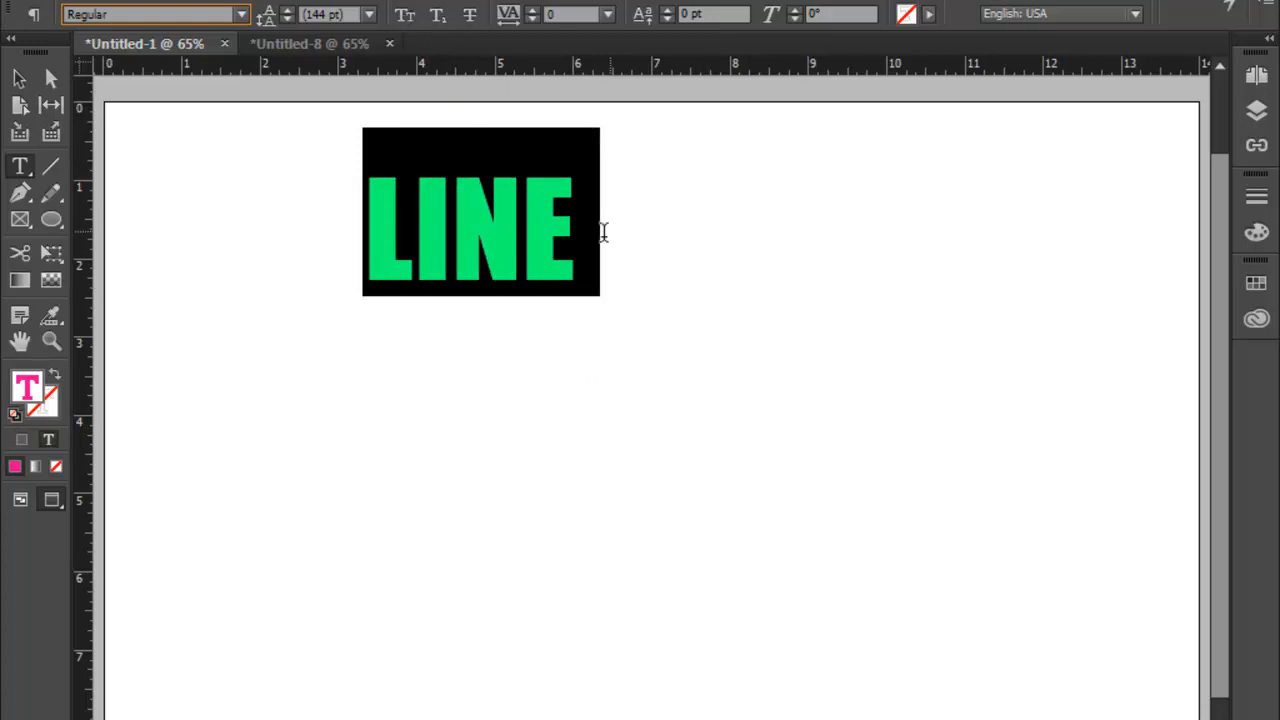
- Widen the heading's text frame to about 7.5 in so the full LINE TOOL fits, and shift it about 0.9 in to the left
left_click(19, 78)
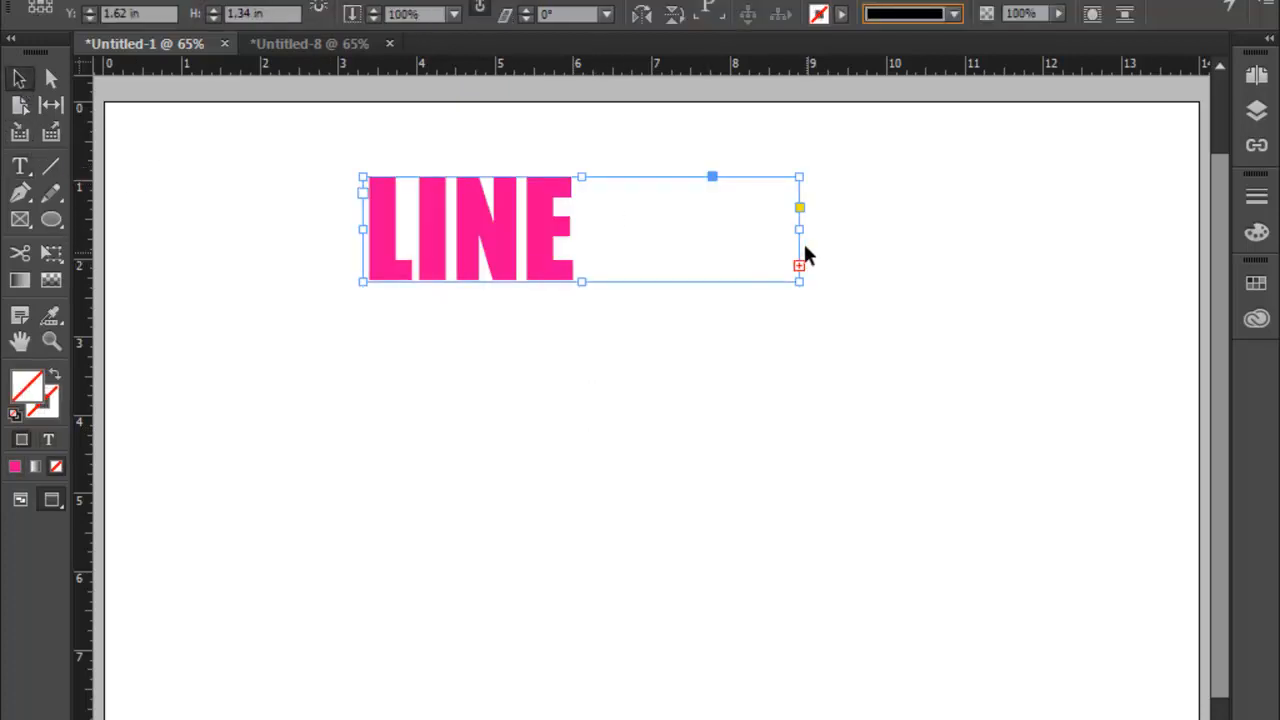
left_click_drag(800, 230, 951, 229)
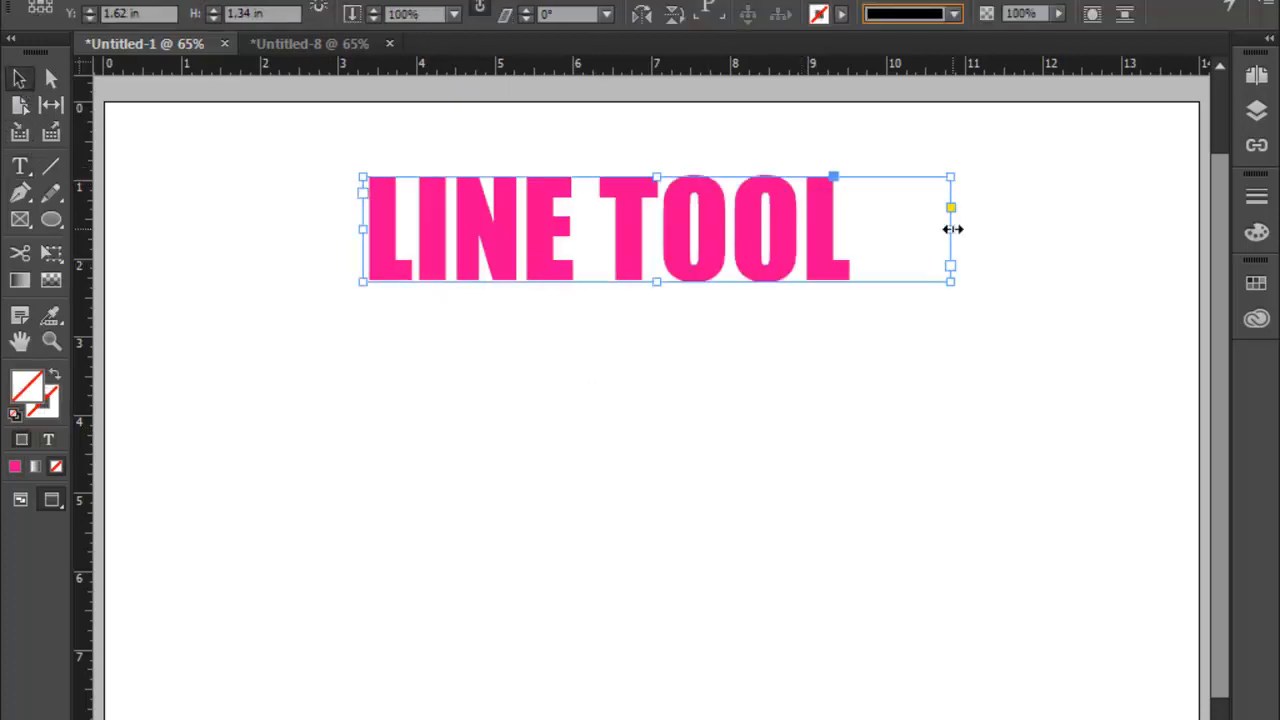
left_click(571, 374)
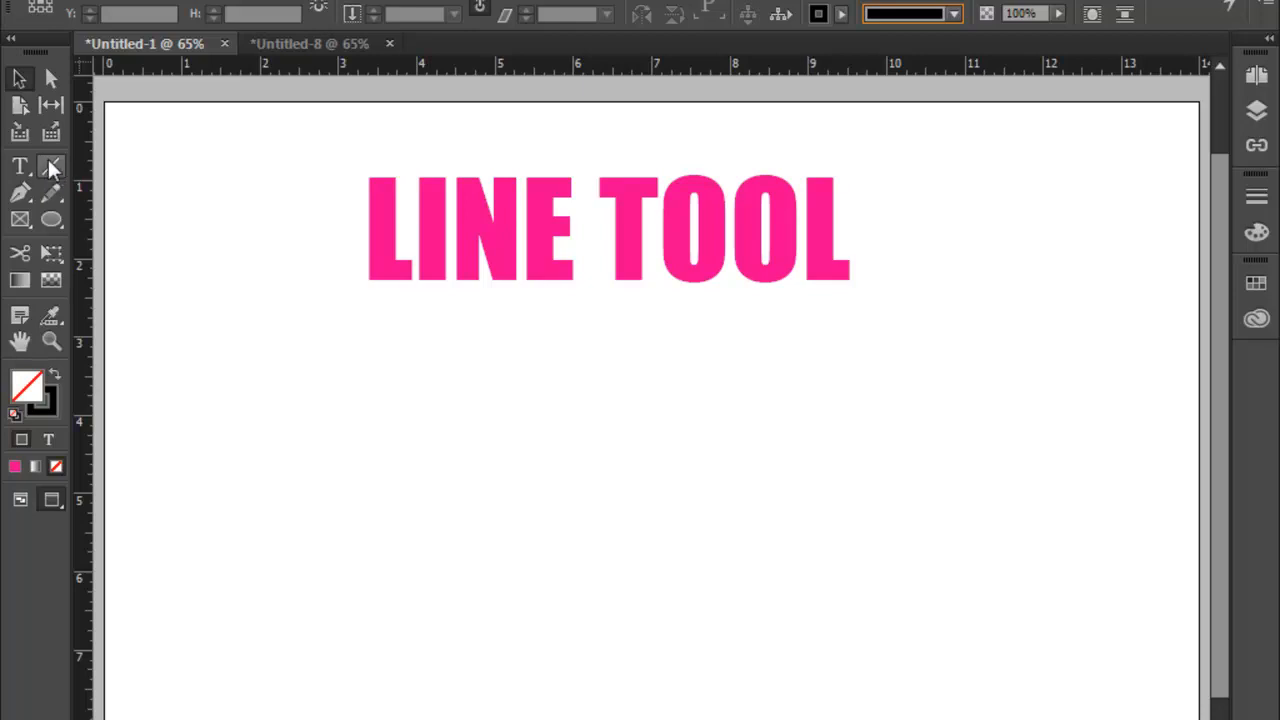
left_click_drag(549, 240, 480, 236)
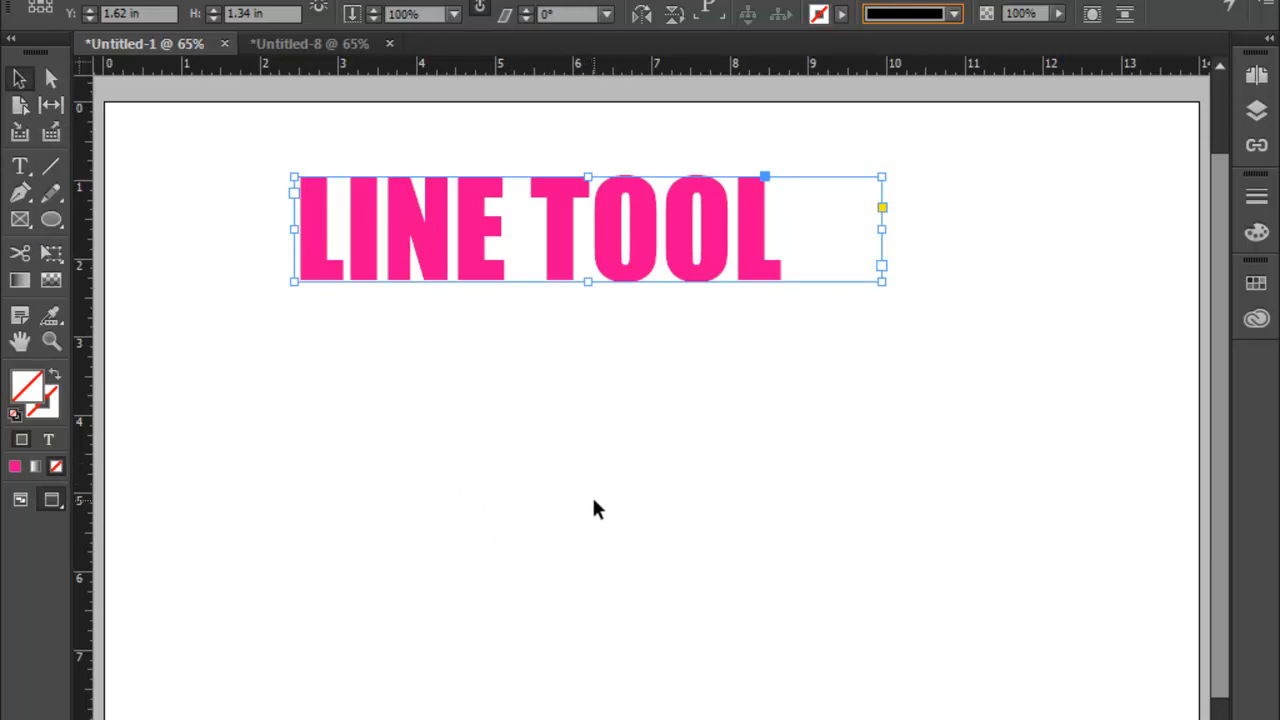
left_click(705, 360)
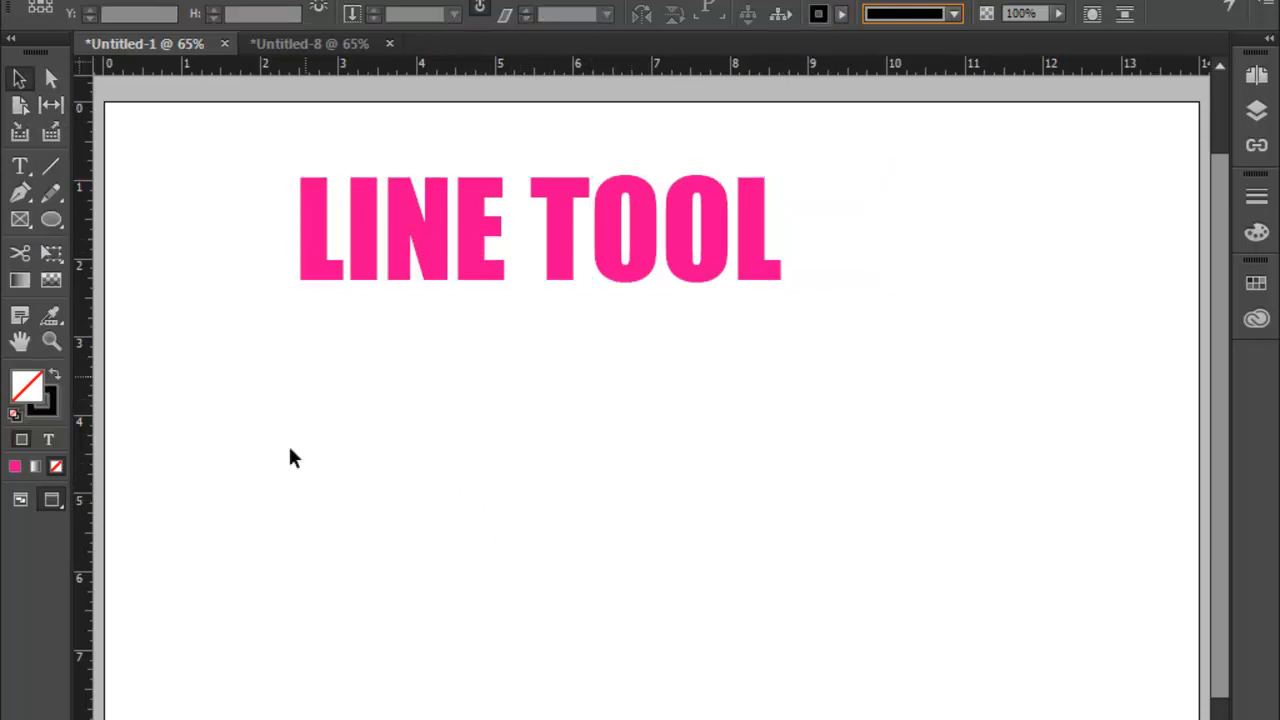
- In the Untitled-8 document, draw a straight horizontal line about 53 picas long near the top of the page, at about Y 12p9.6
left_click(331, 43)
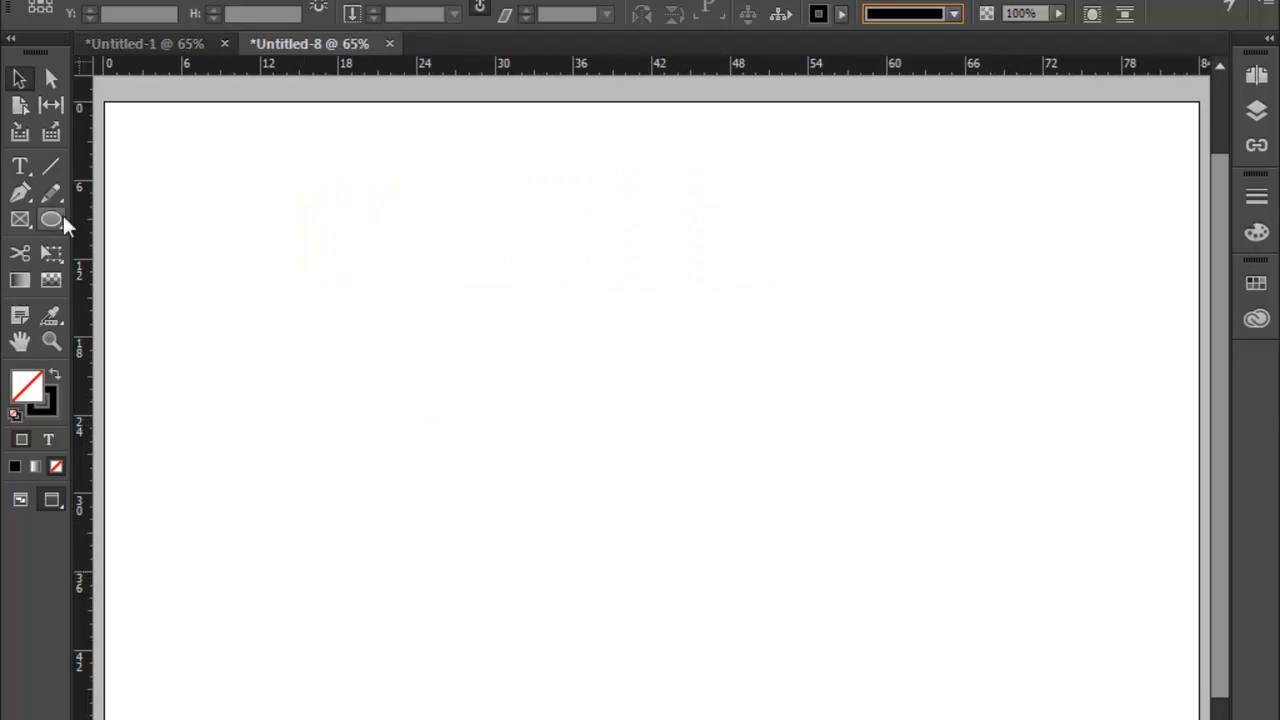
left_click(52, 167)
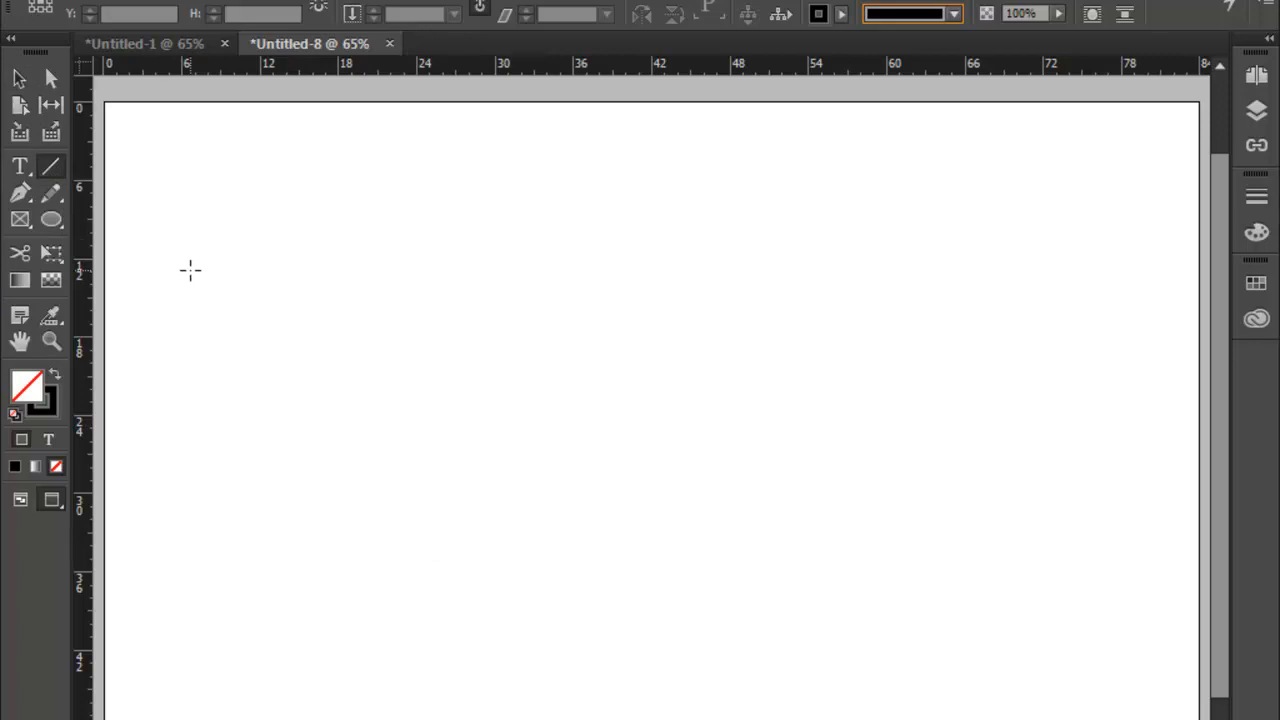
left_click_drag(190, 269, 884, 269)
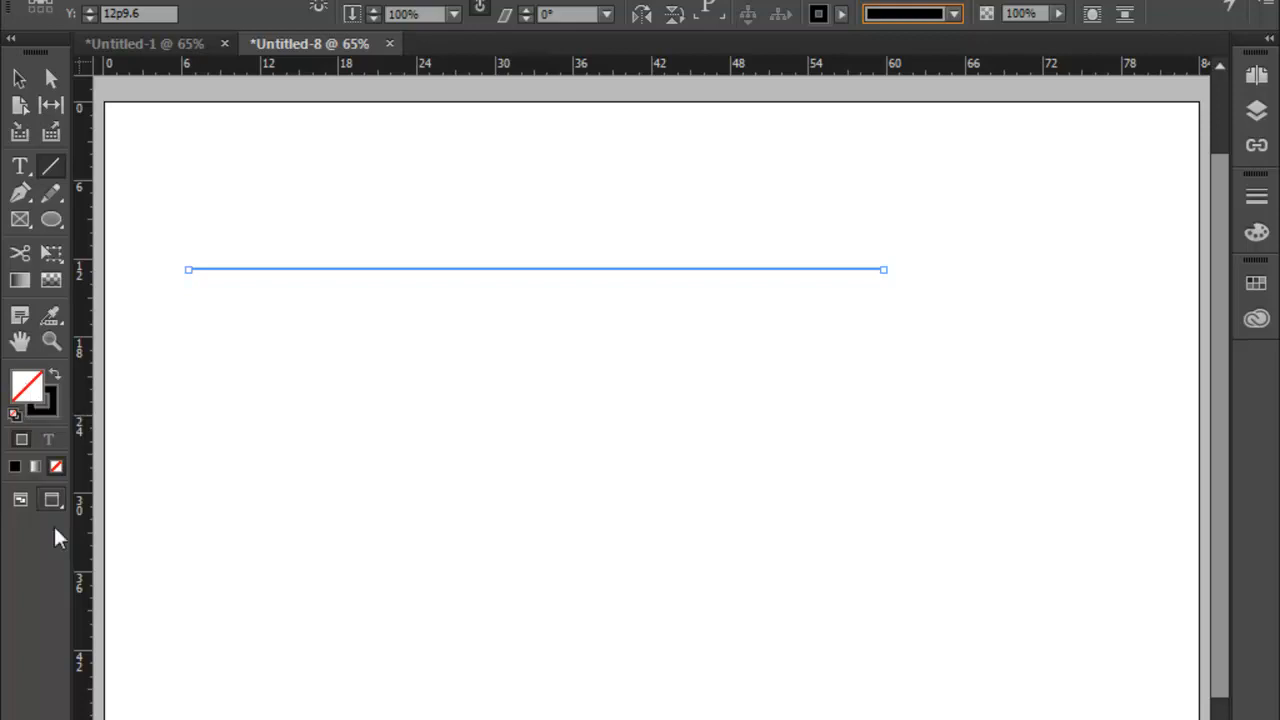
- Set the line's stroke colour to the magenta swatch C=0 M=100 Y=0 K=0
left_click(47, 392)
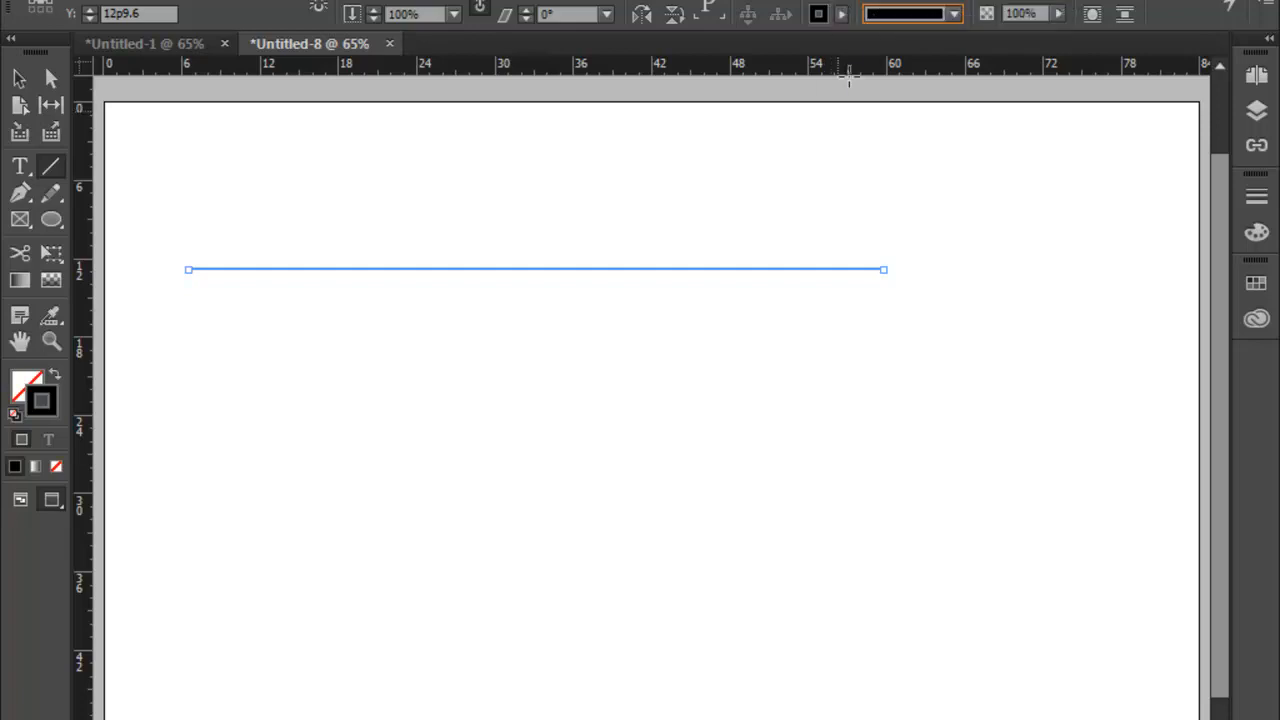
left_click(838, 15)
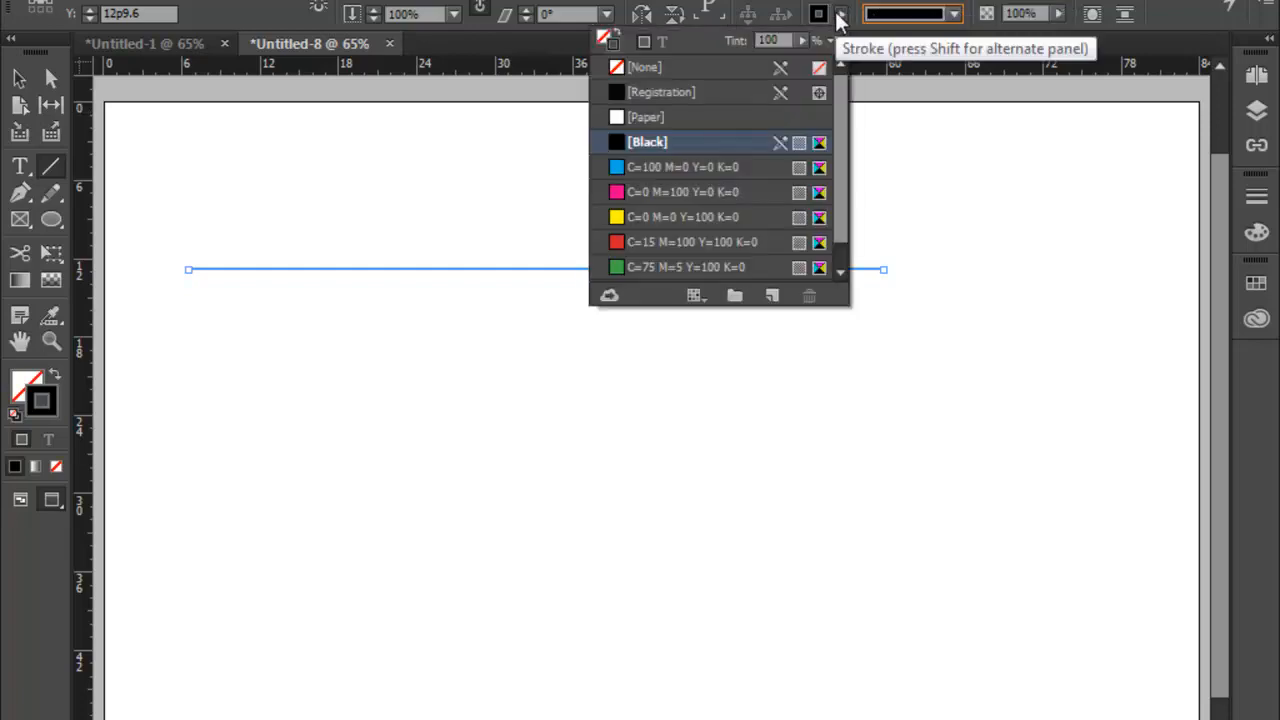
left_click(619, 188)
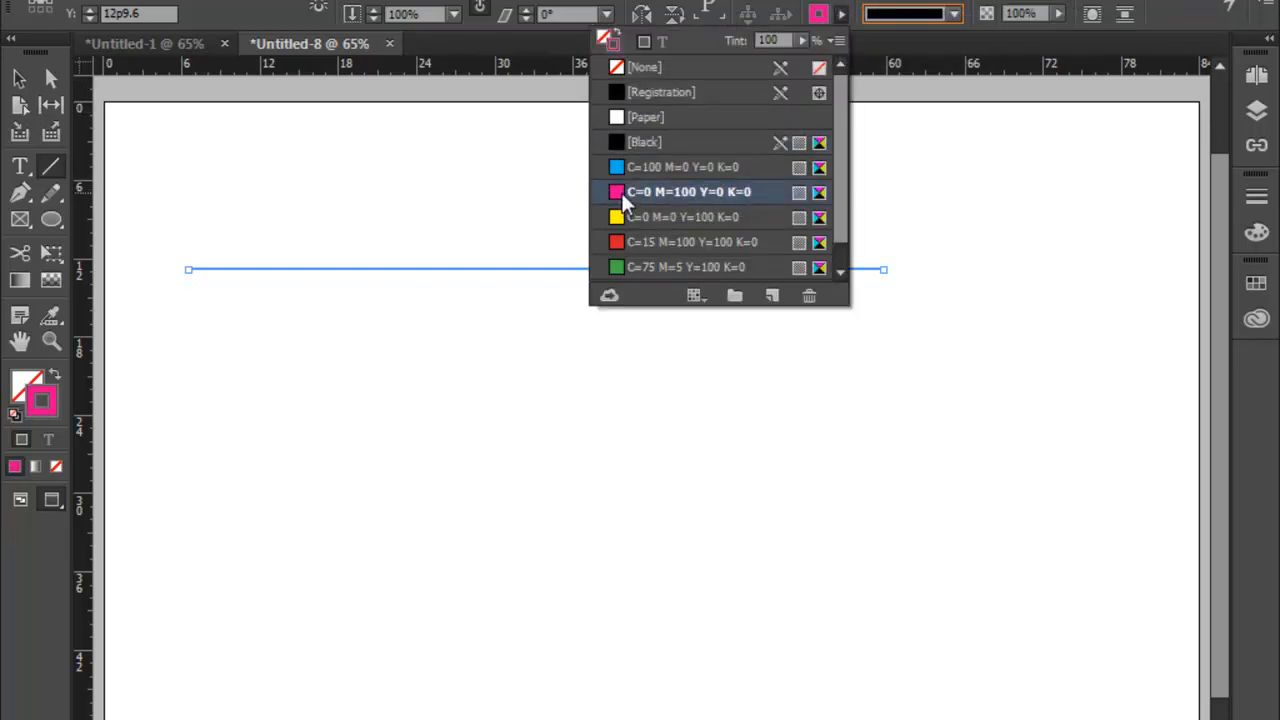
left_click(895, 191)
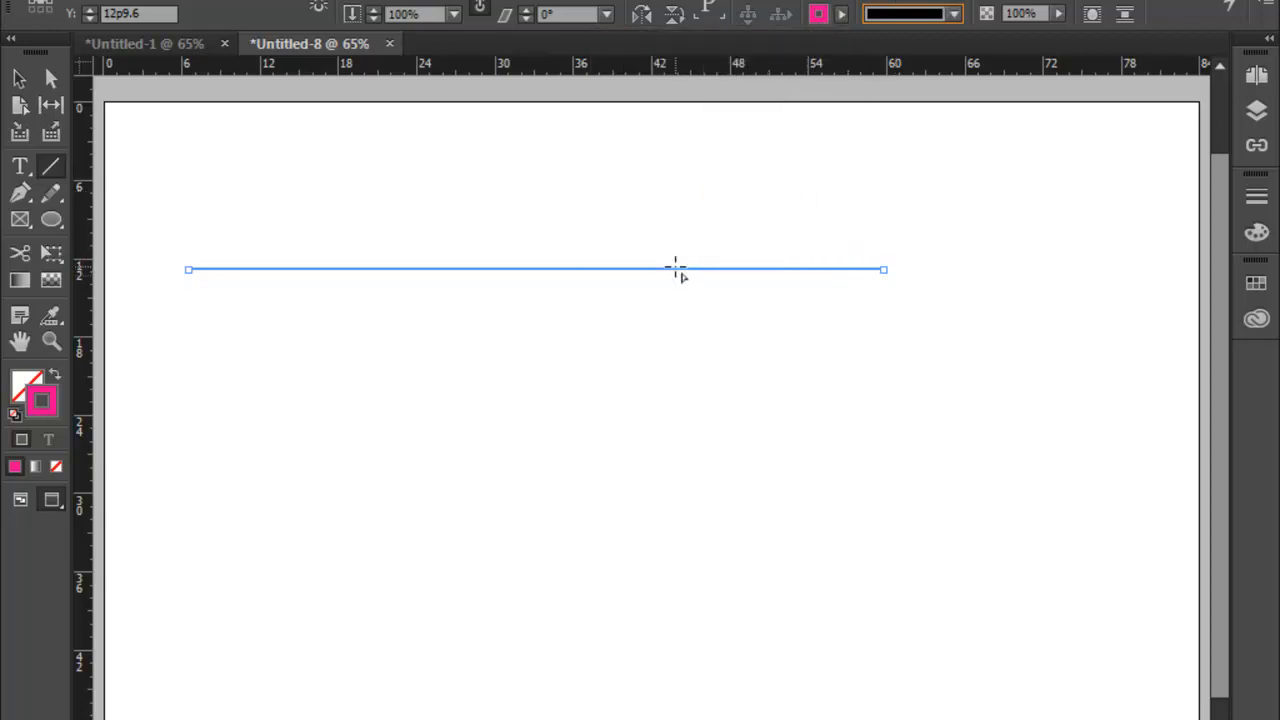
- Thicken the line's stroke to 100 pt and further to a much heavier custom weight
left_click(954, 13)
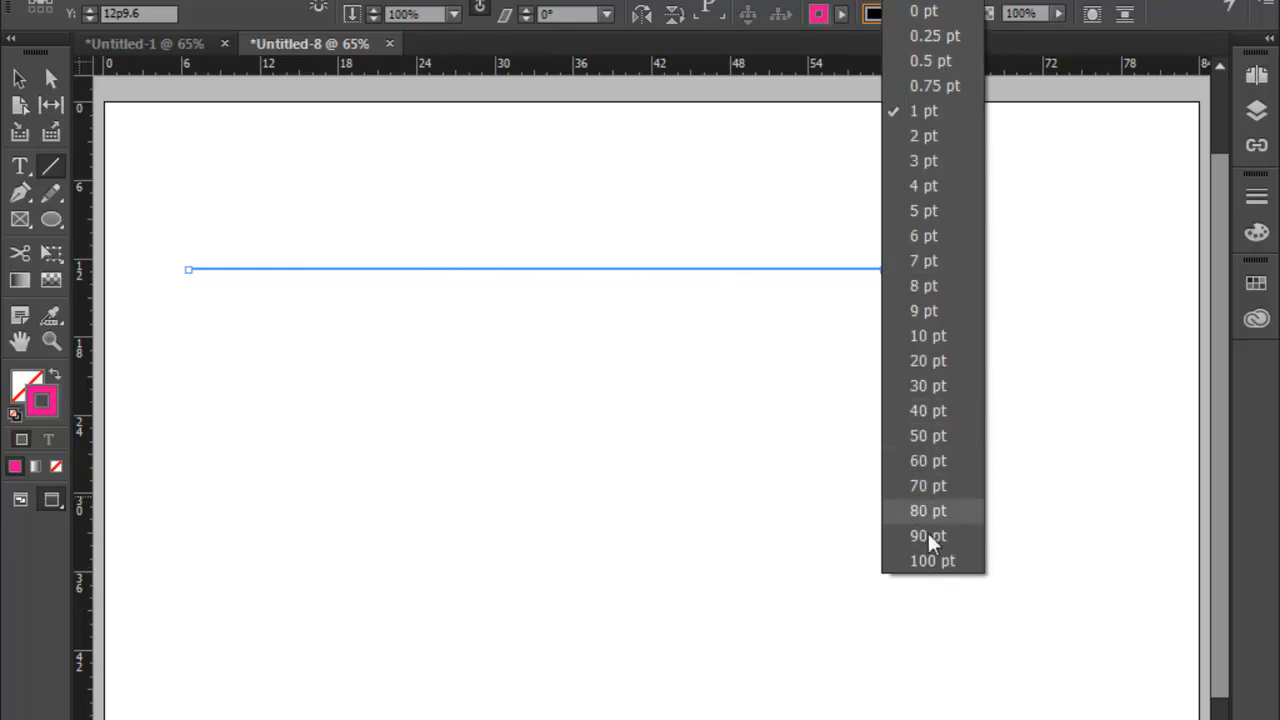
left_click(931, 560)
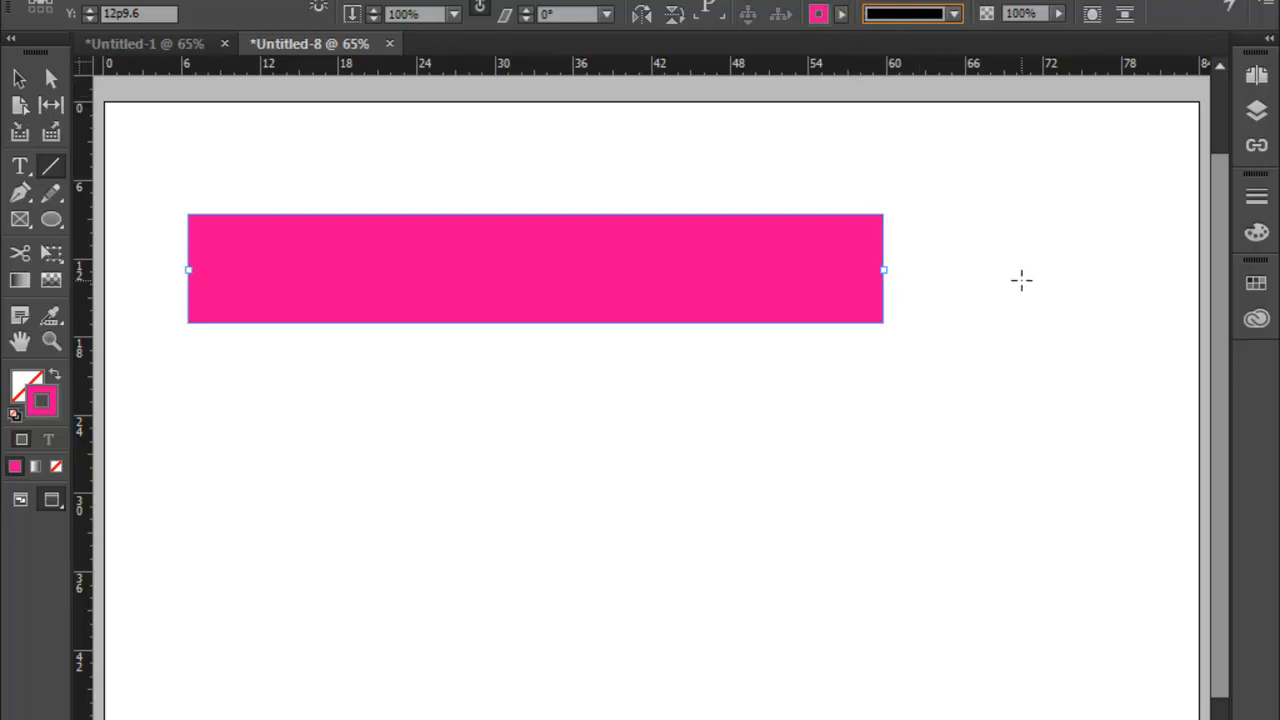
key("Return")
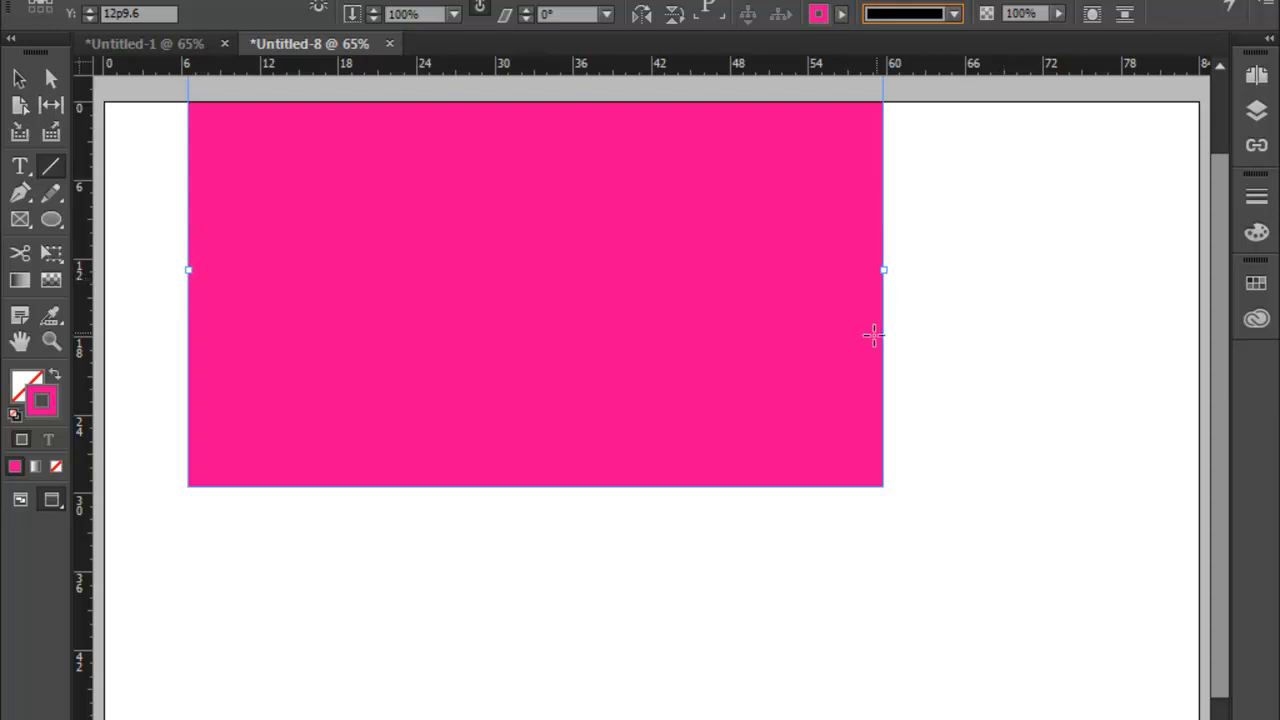
- Move the thick magenta line down and slightly right, to about Y 19p8, so it lies fully on the page
scroll(765, 268, "up", 2)
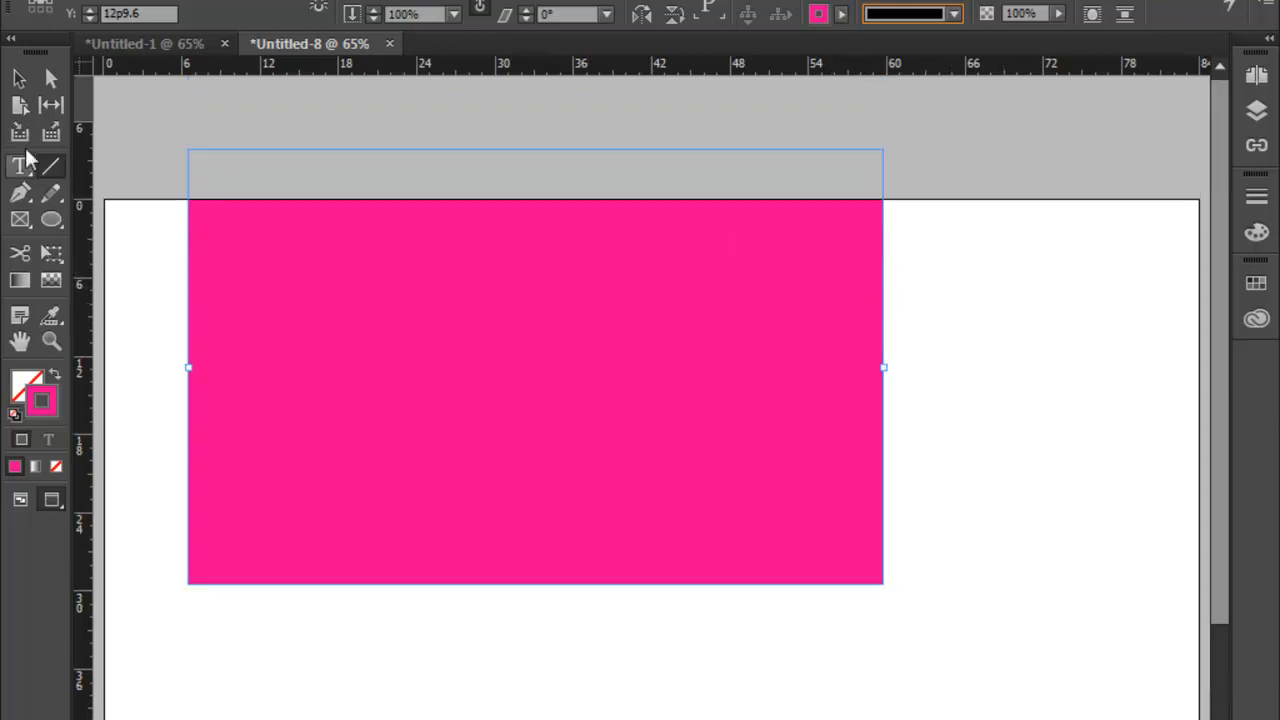
left_click(15, 80)
left_click_drag(466, 343, 520, 435)
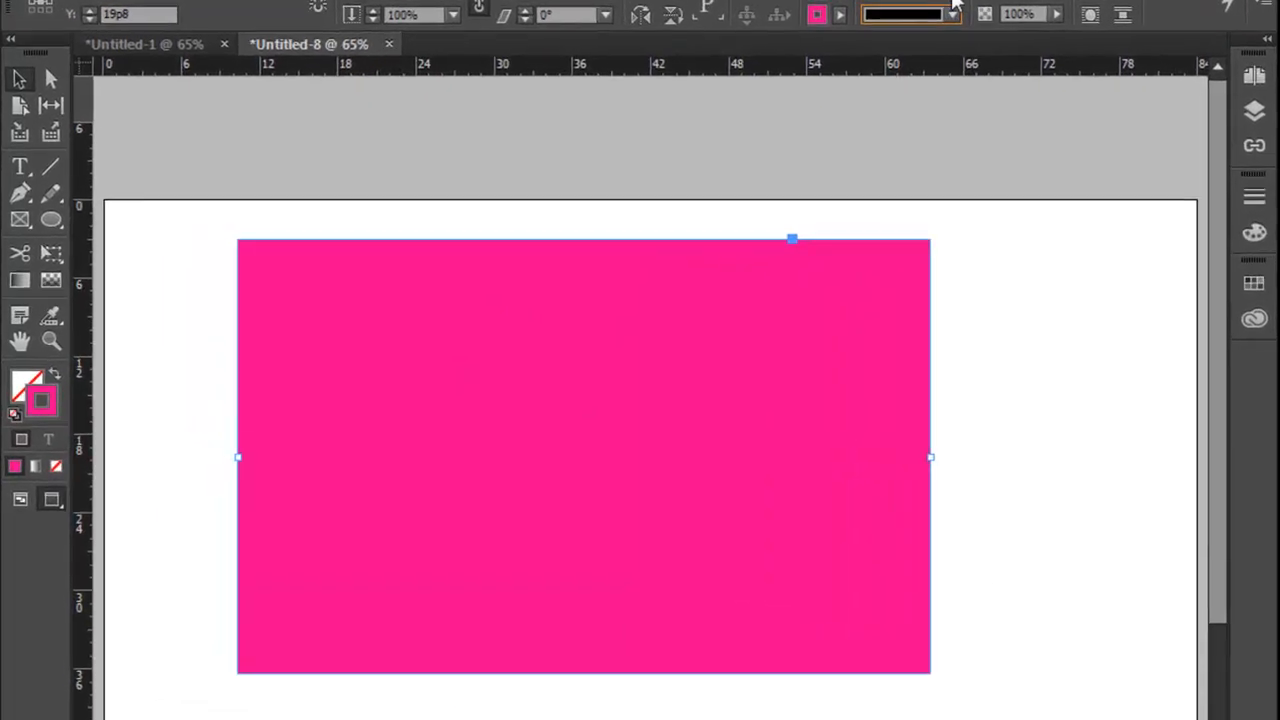
- Reduce the line's stroke weight to 6 pt and settle on 10 pt
left_click(763, 60)
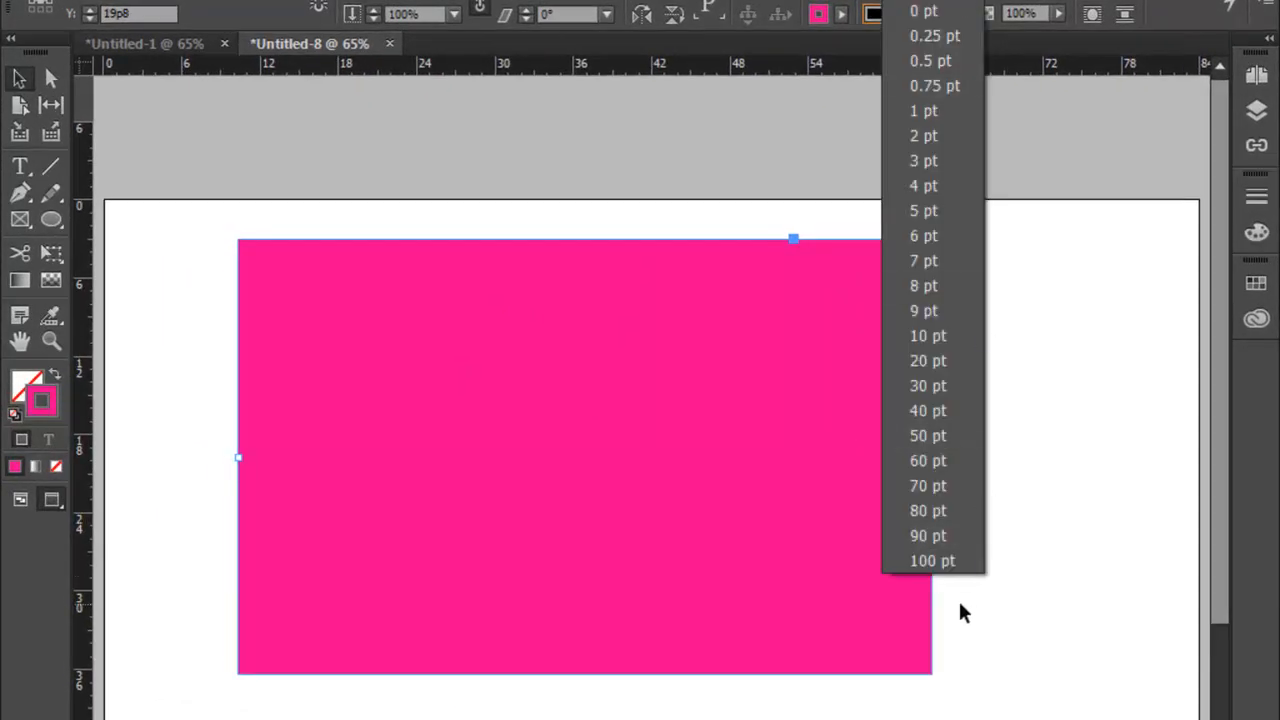
left_click(921, 235)
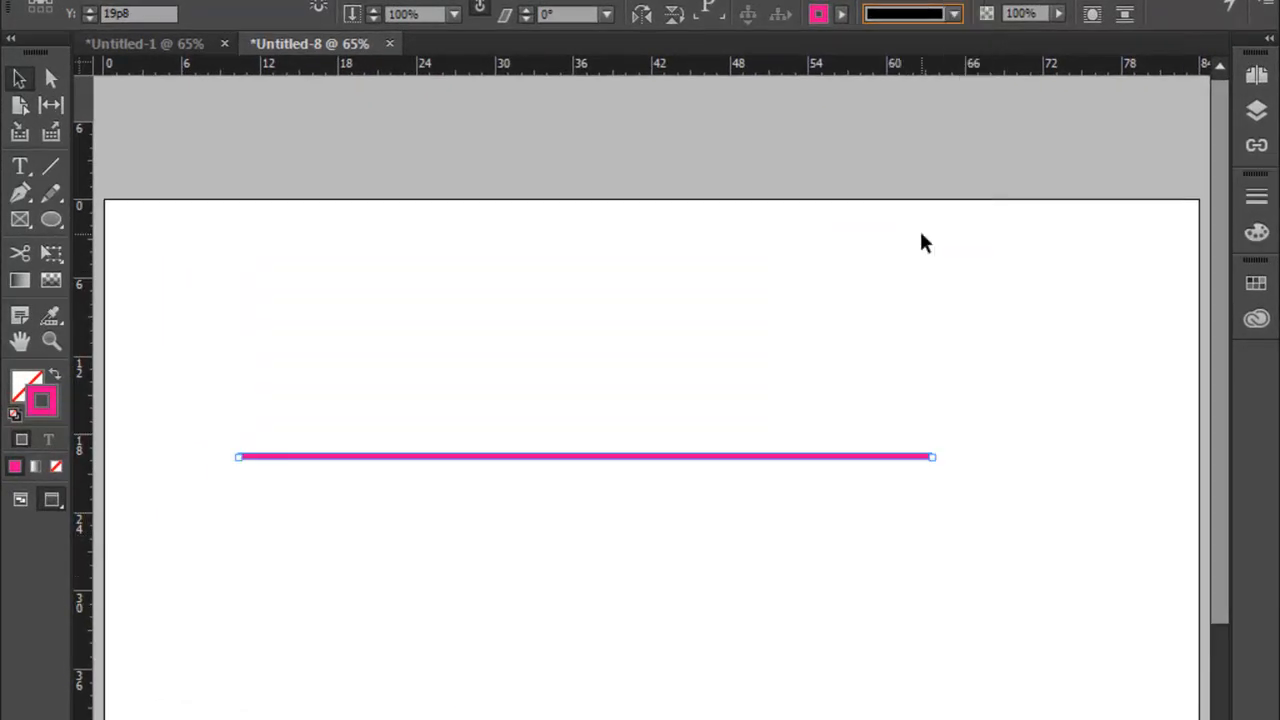
left_click(955, 12)
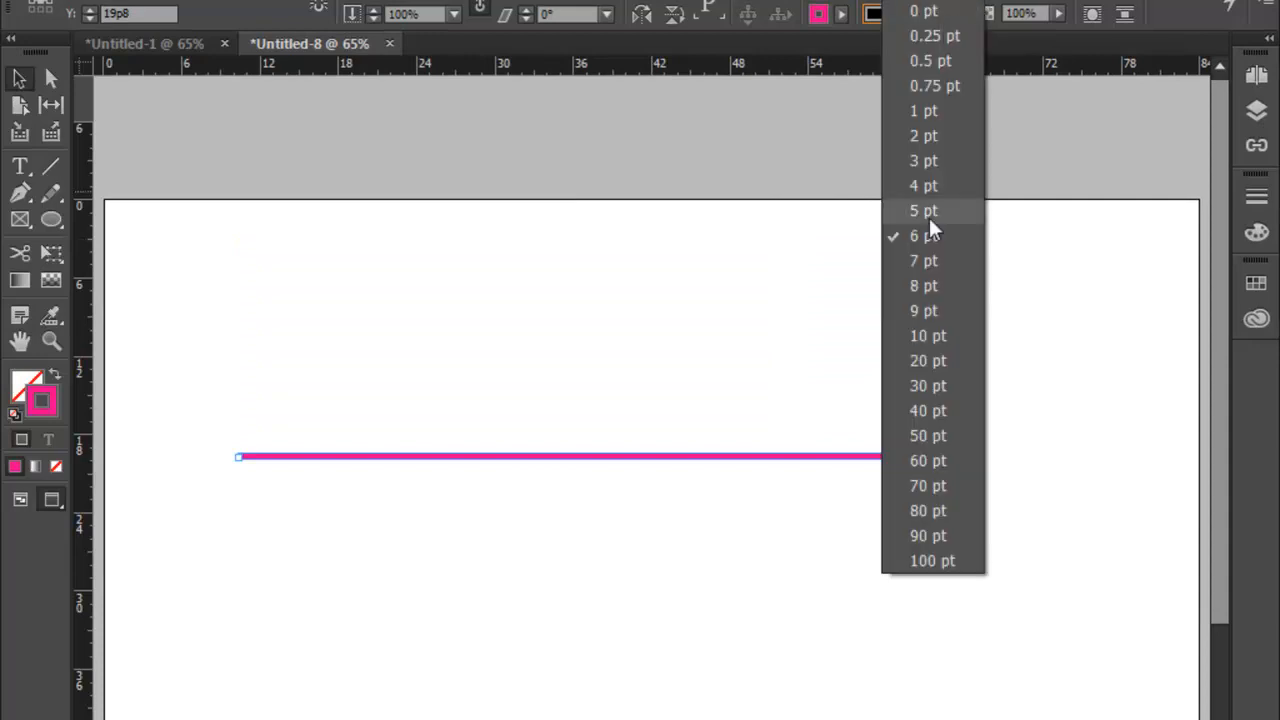
left_click(923, 333)
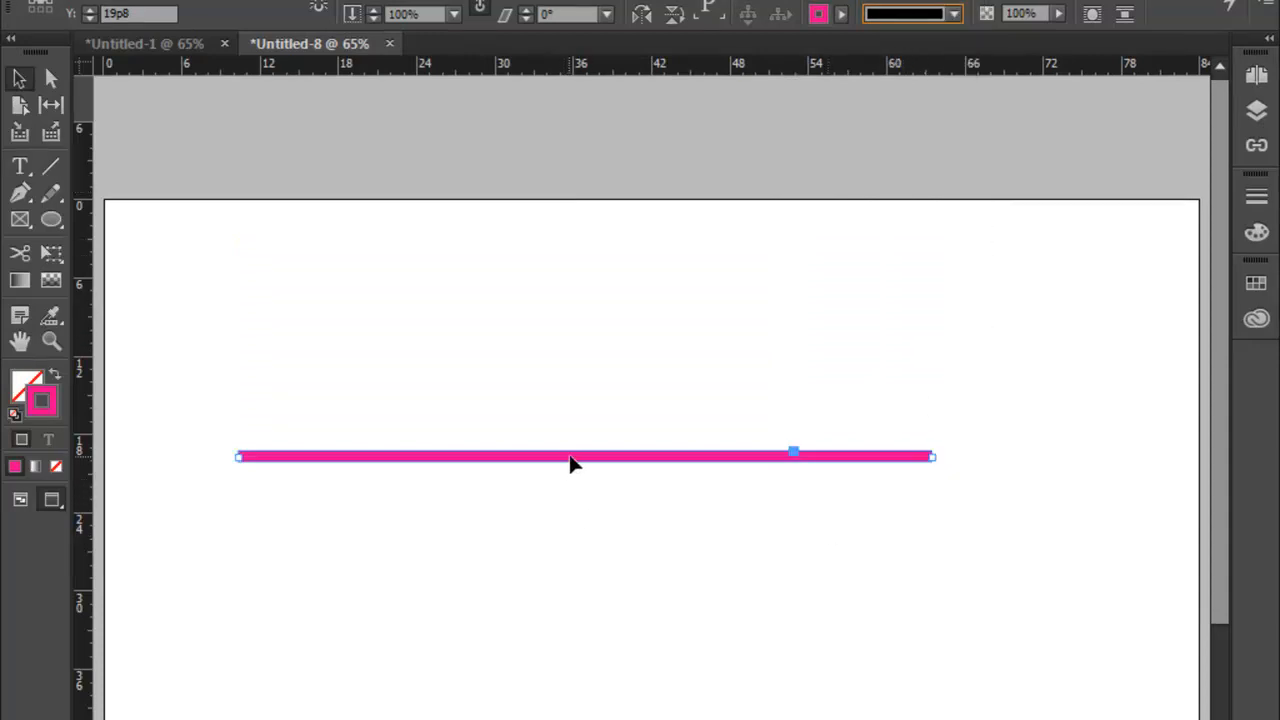
- Move the magenta line straight up the page to about Y 9p1.4
left_click_drag(571, 458, 572, 329)
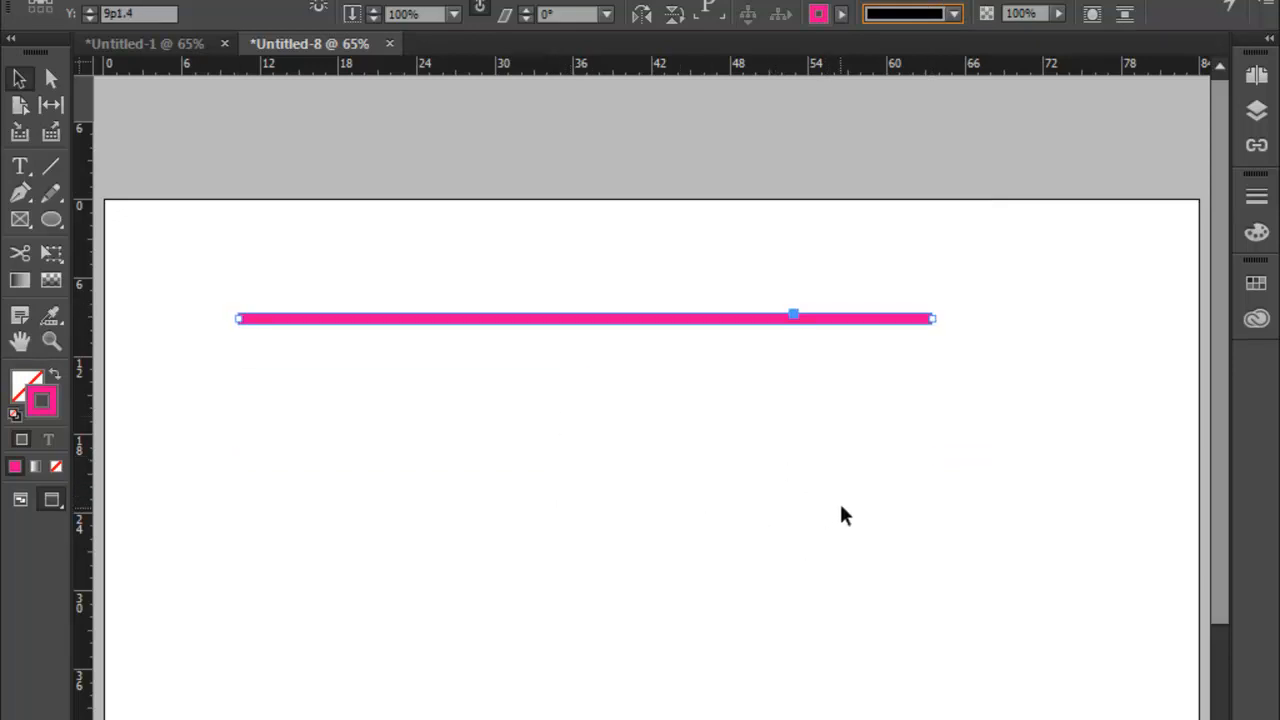
scroll(841, 514, "down", 2)
scroll(841, 514, "up", 1)
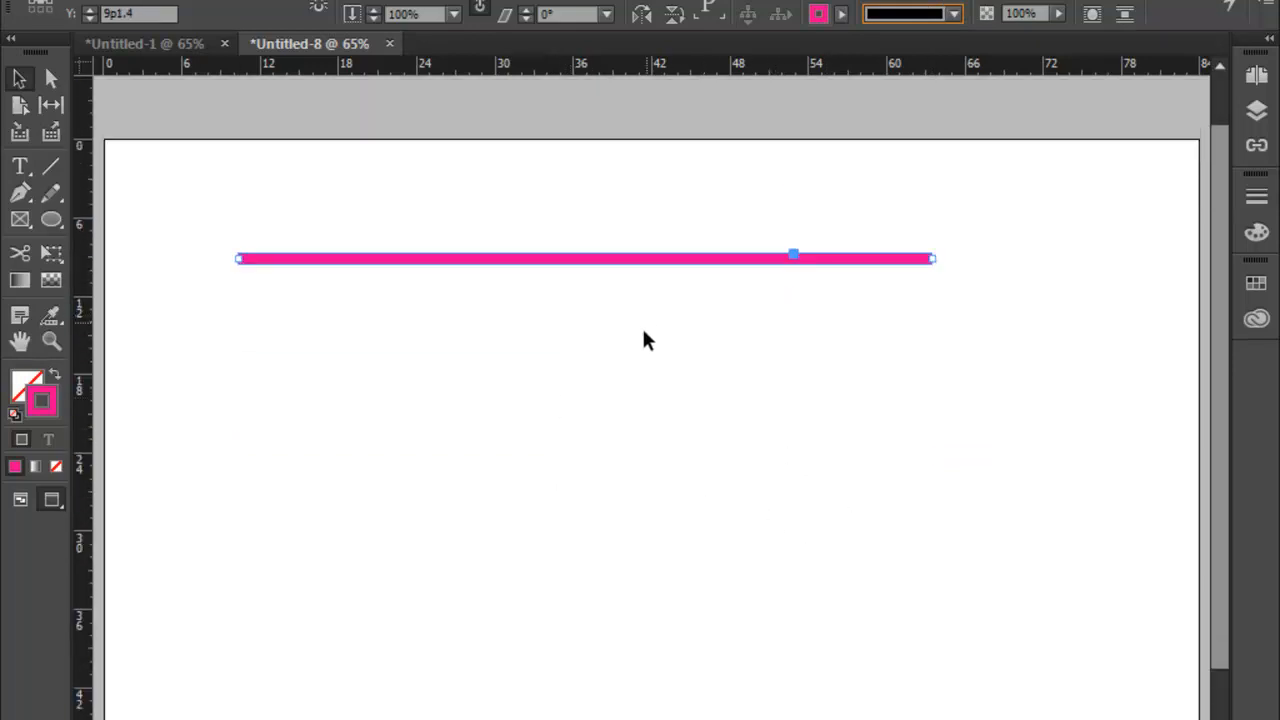
- Show the Stroke panel, undock it as a floating panel below the line's right end, and close it
left_click(1251, 196)
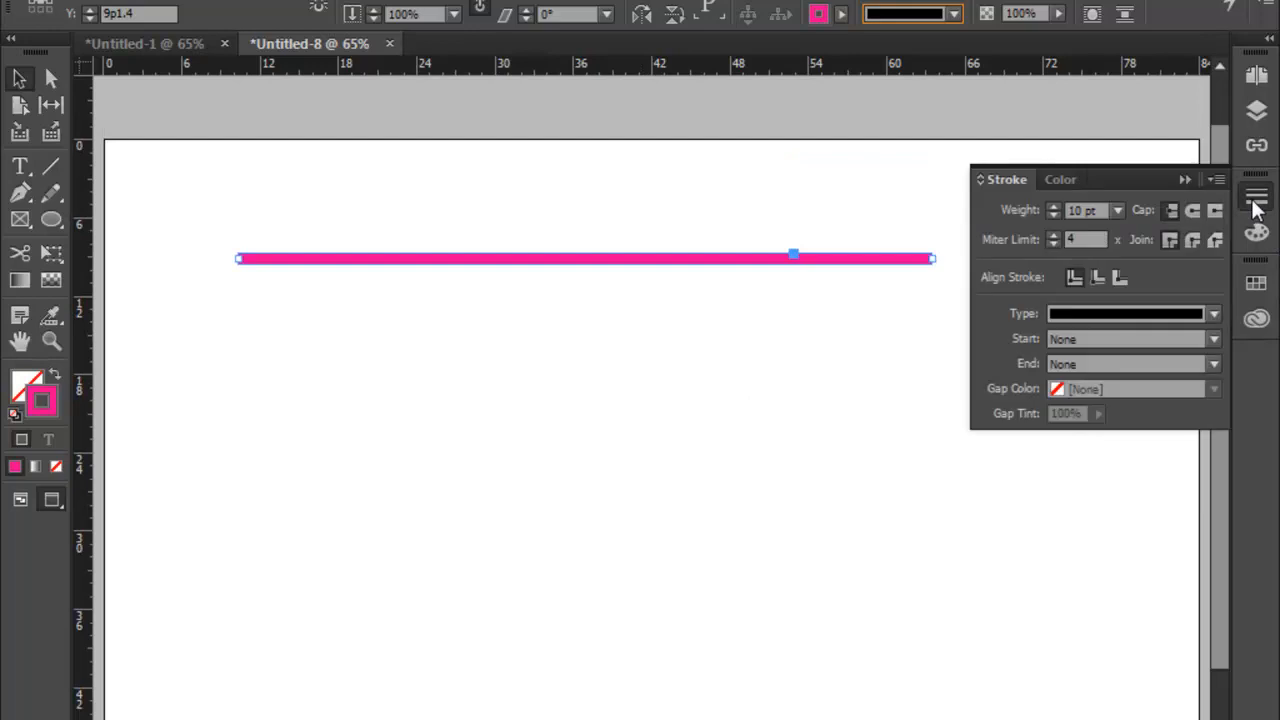
mouse_move(1180, 179)
left_mouse_down()
mouse_move(998, 292)
mouse_move(992, 365)
left_mouse_up()
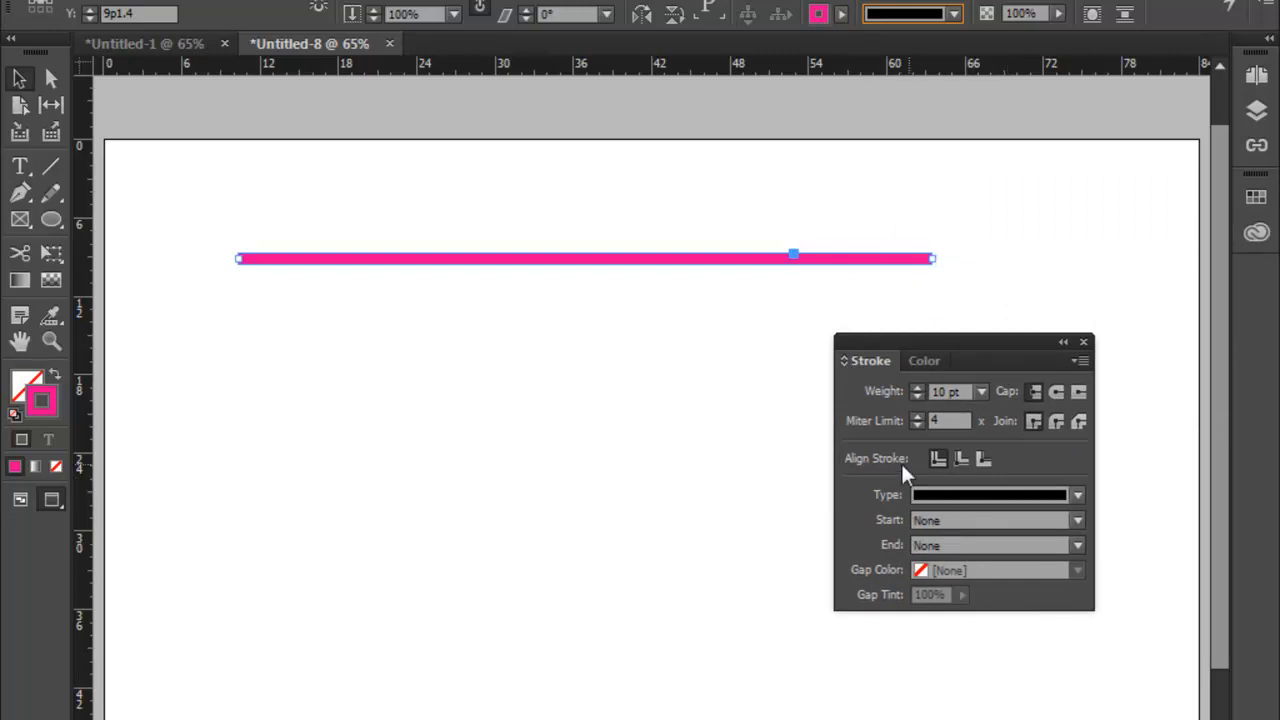
left_click_drag(971, 346, 935, 338)
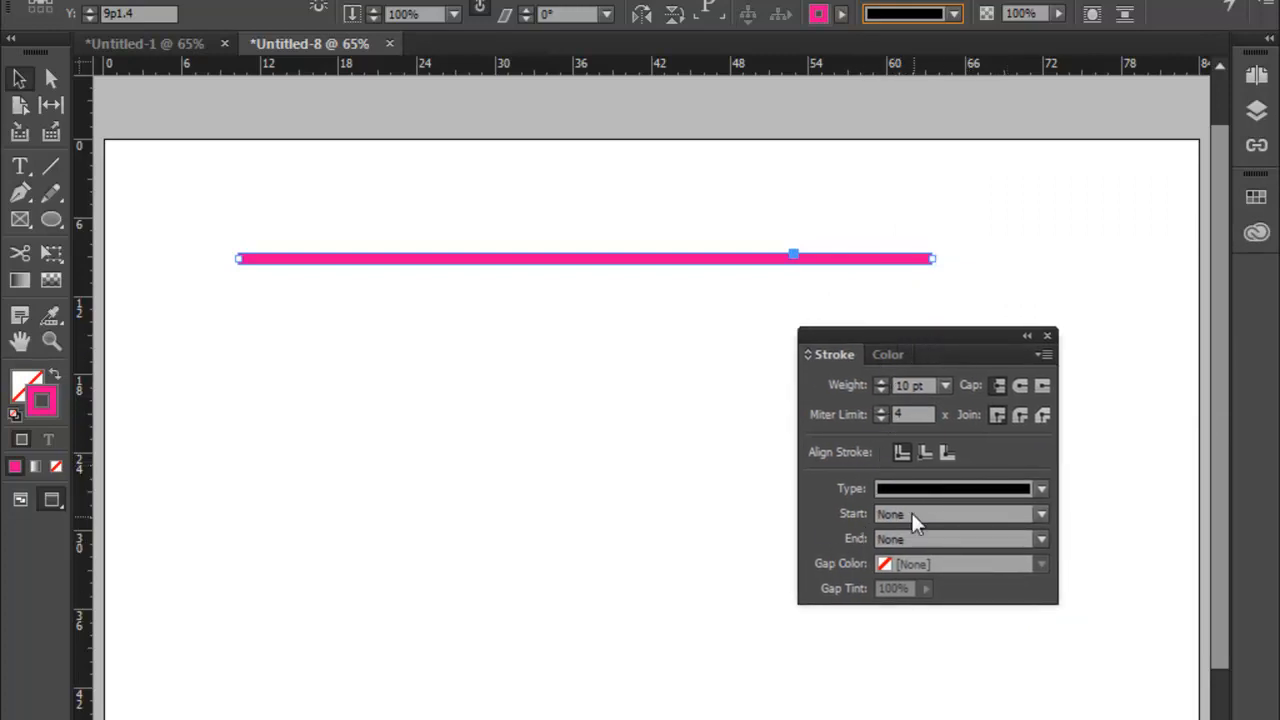
left_click(1048, 337)
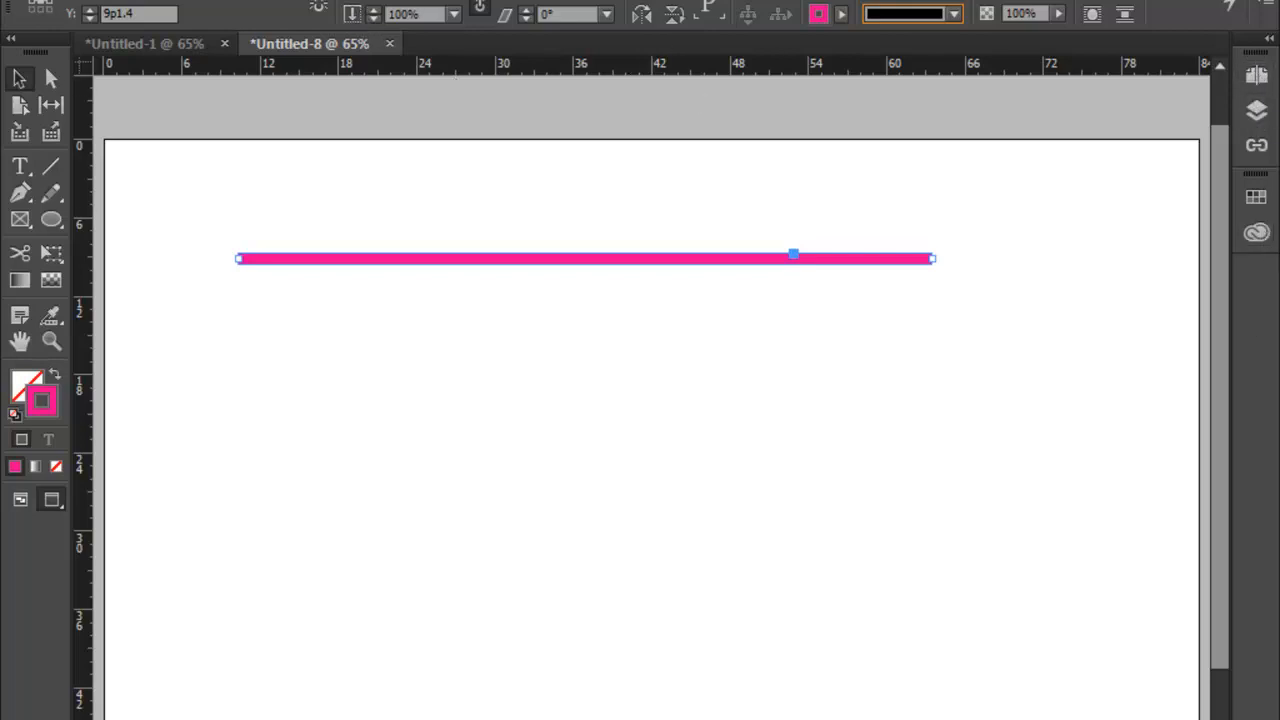
- Reopen the Stroke panel, dock it beneath the other collapsed panels, and expand its settings
left_click(412, 1)
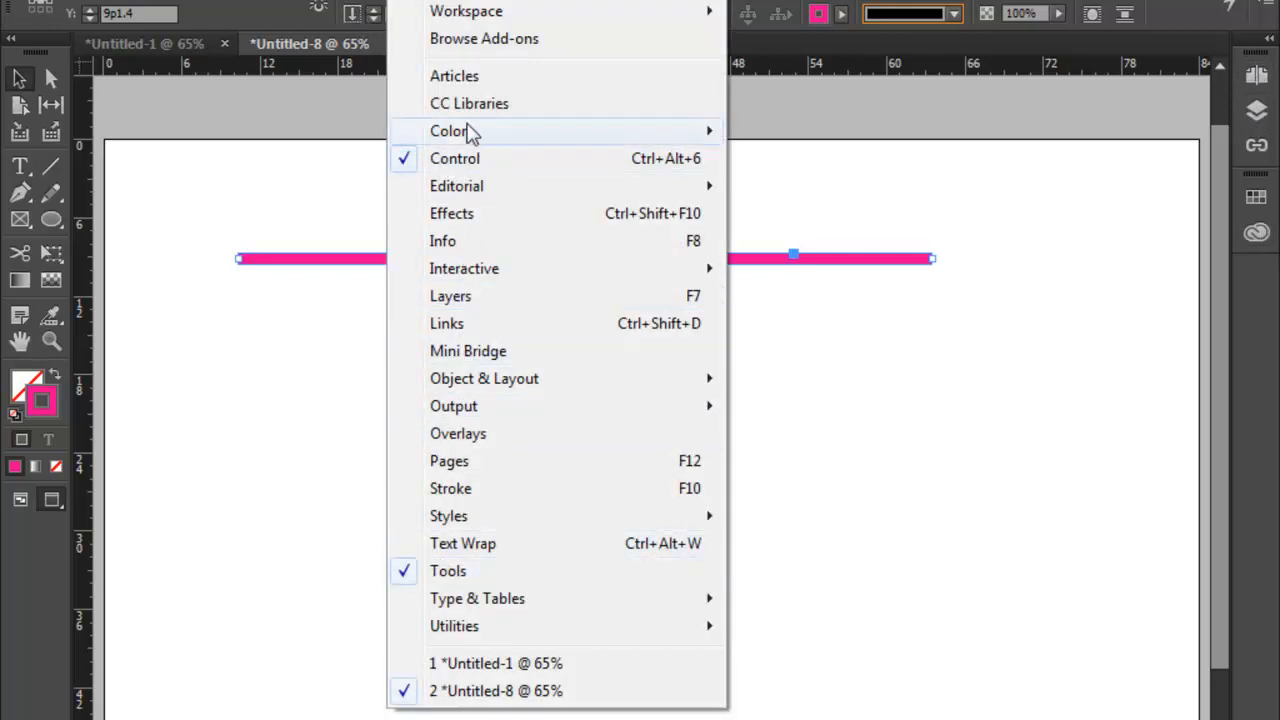
left_click(620, 489)
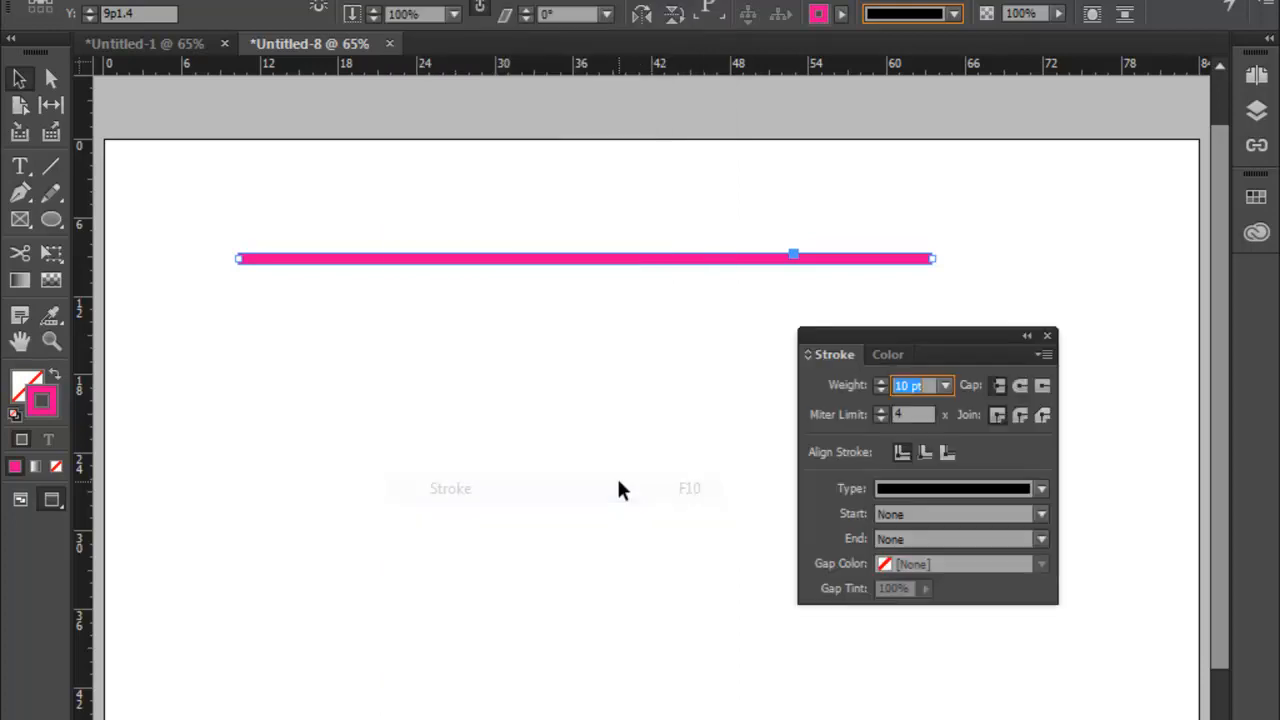
mouse_move(965, 337)
left_mouse_down()
mouse_move(973, 311)
mouse_move(1246, 266)
mouse_move(1262, 275)
left_mouse_up()
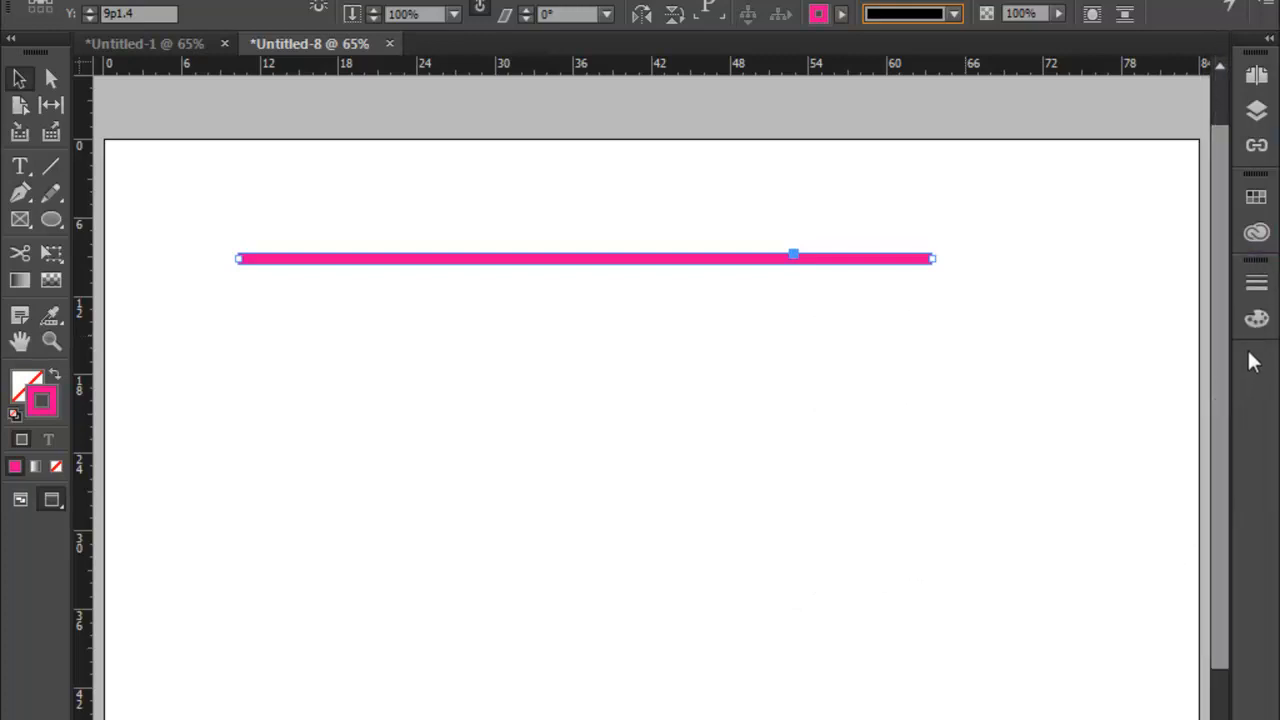
left_click(1256, 285)
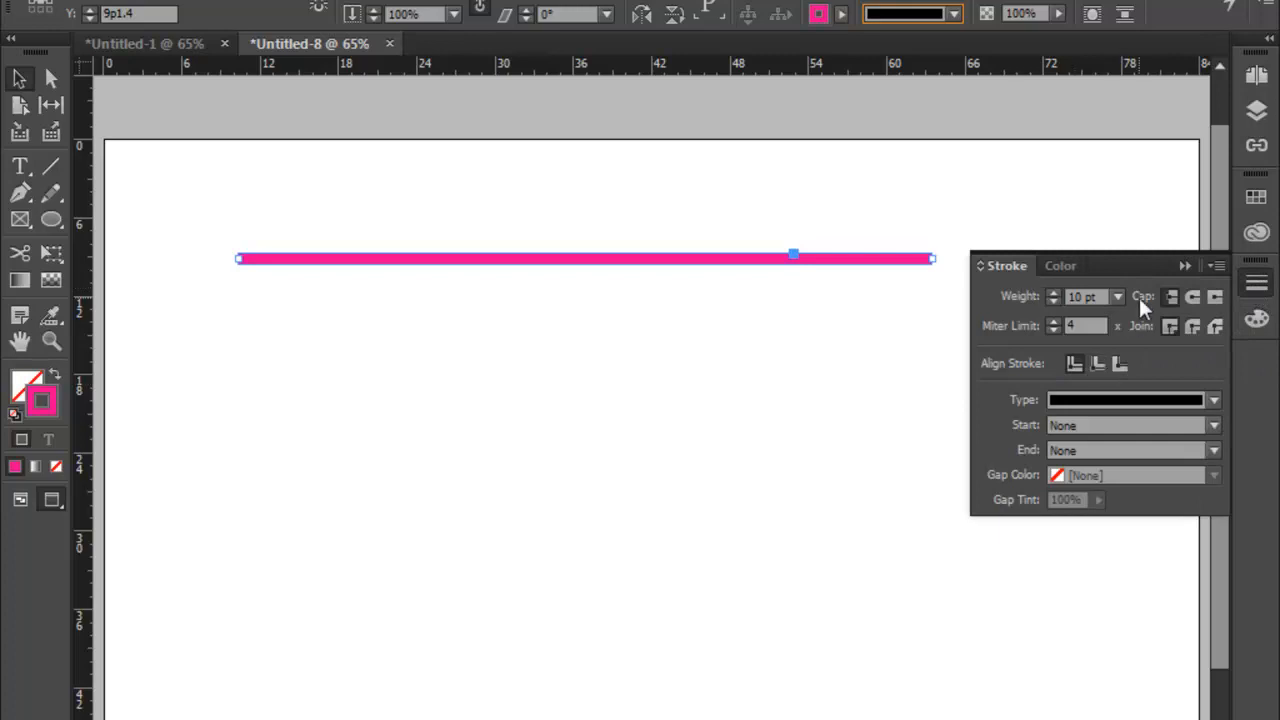
- Float the Stroke panel over the page below the line and raise the line's stroke weight to 24 pt
left_click_drag(1136, 268, 970, 350)
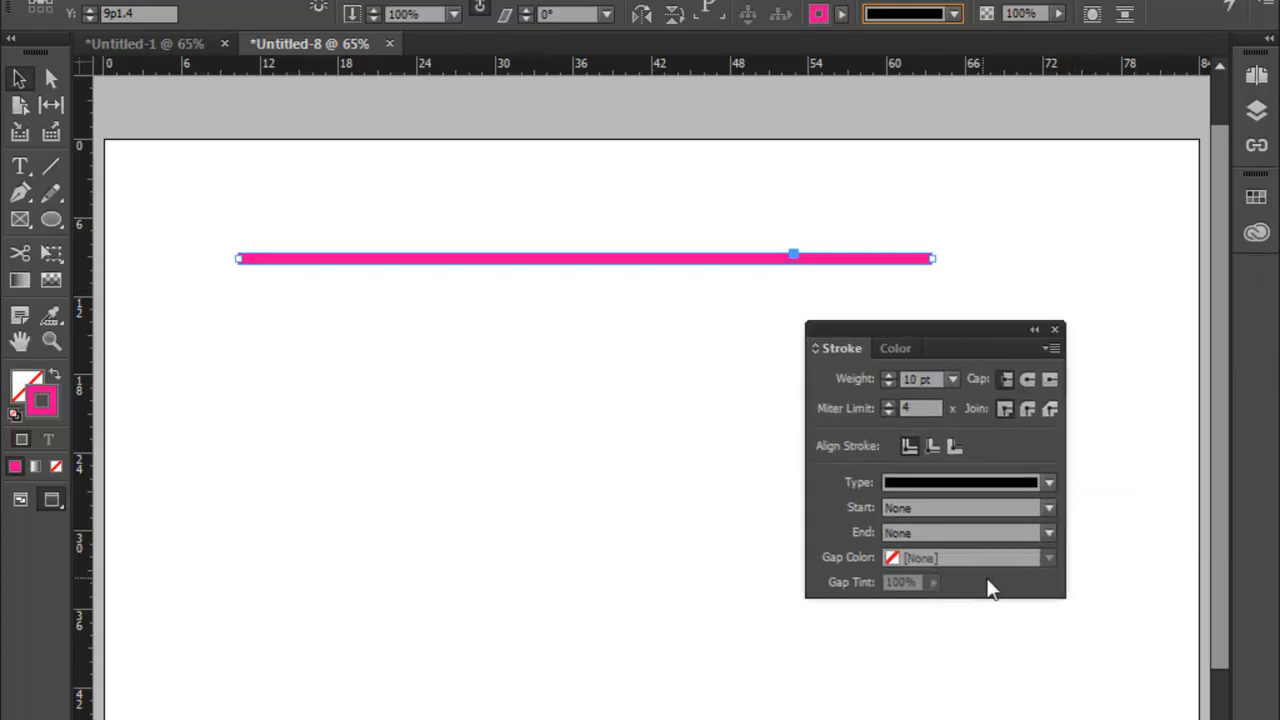
left_click(887, 373)
left_click(887, 373)
left_click(887, 373)
left_click(887, 373)
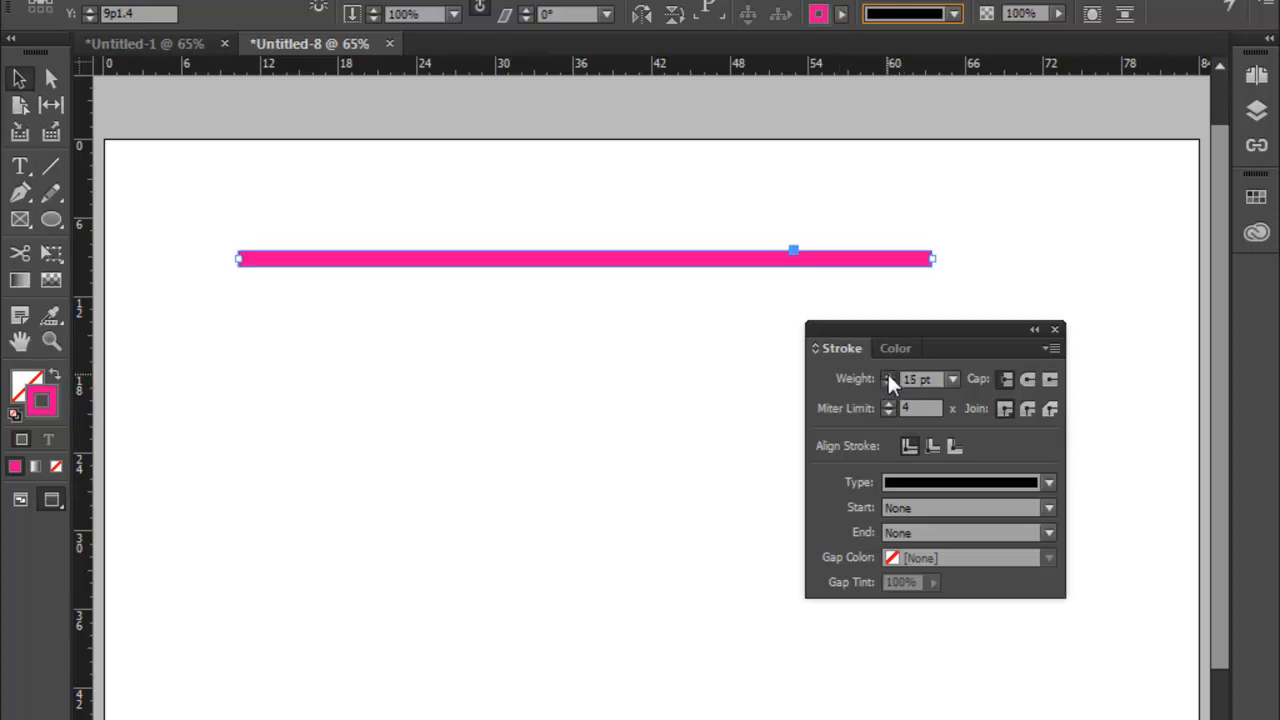
left_click(887, 373)
left_click(887, 373)
left_click(887, 373)
left_click(888, 374)
left_click(888, 374)
left_click(888, 374)
left_click(888, 374)
left_click(888, 374)
left_click(888, 374)
left_click(888, 374)
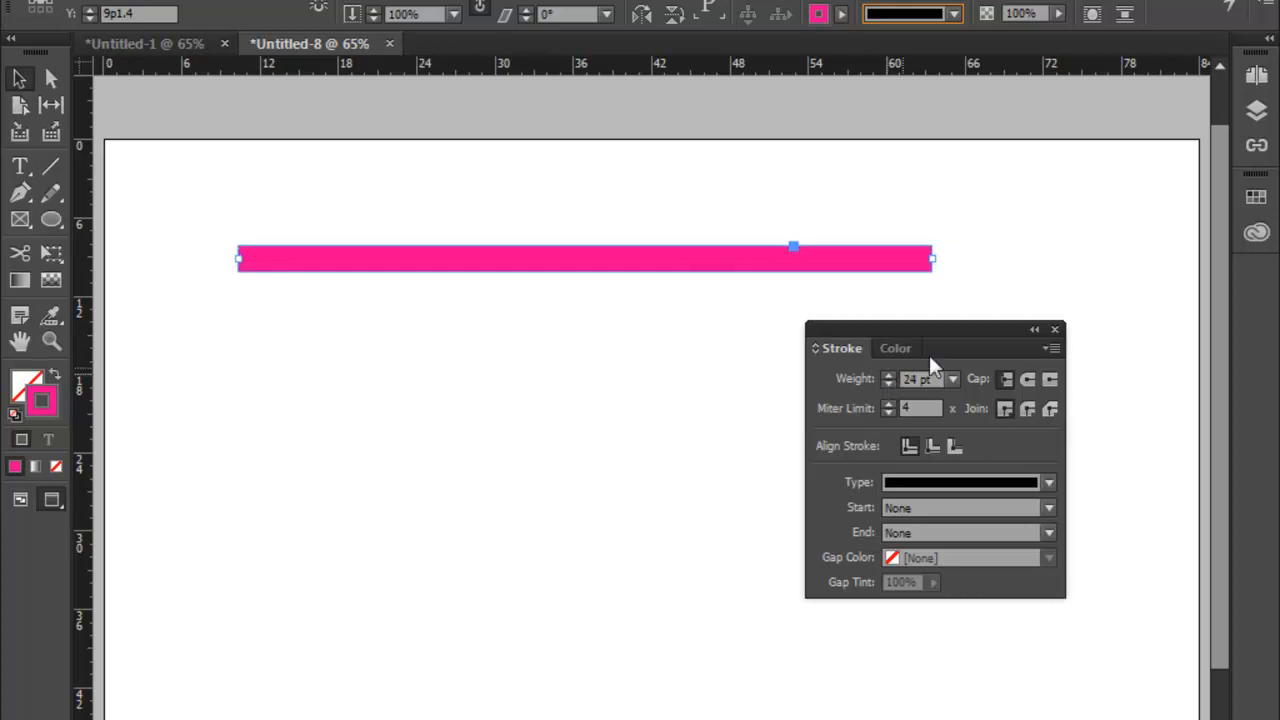
left_click_drag(950, 333, 1019, 332)
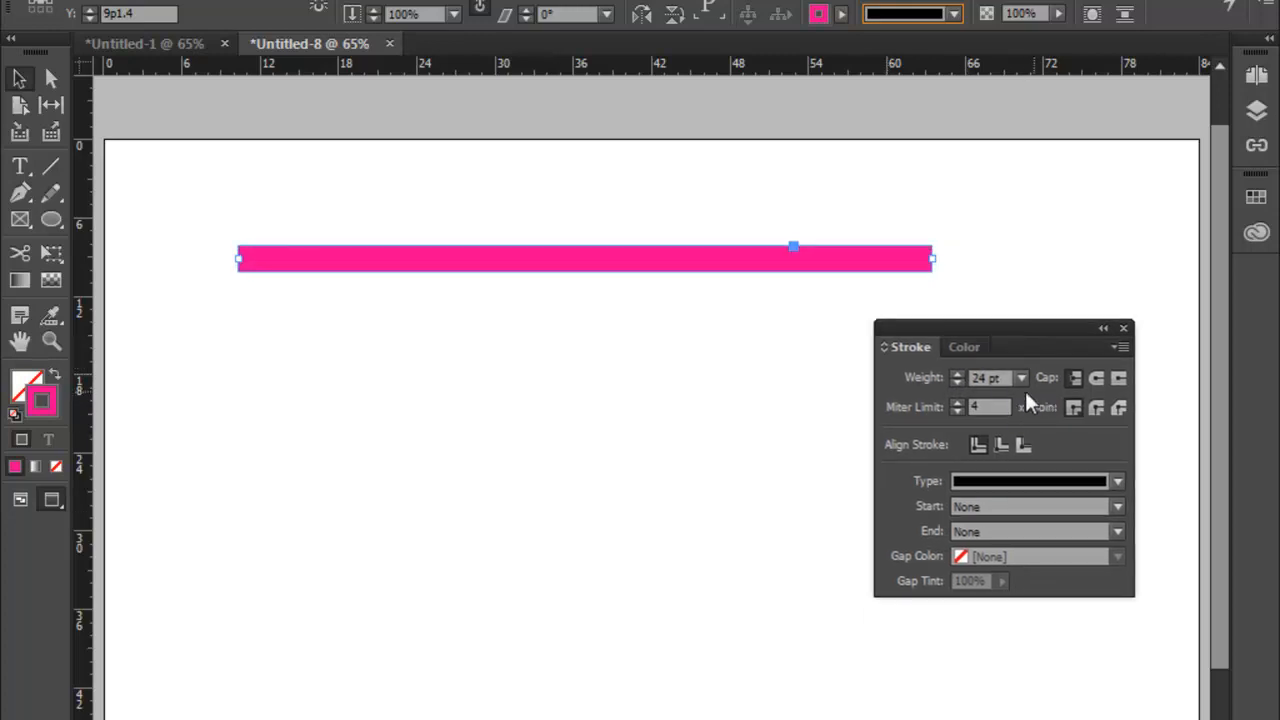
- Apply round caps to the magenta line and inspect its left end up close
left_click(1097, 379)
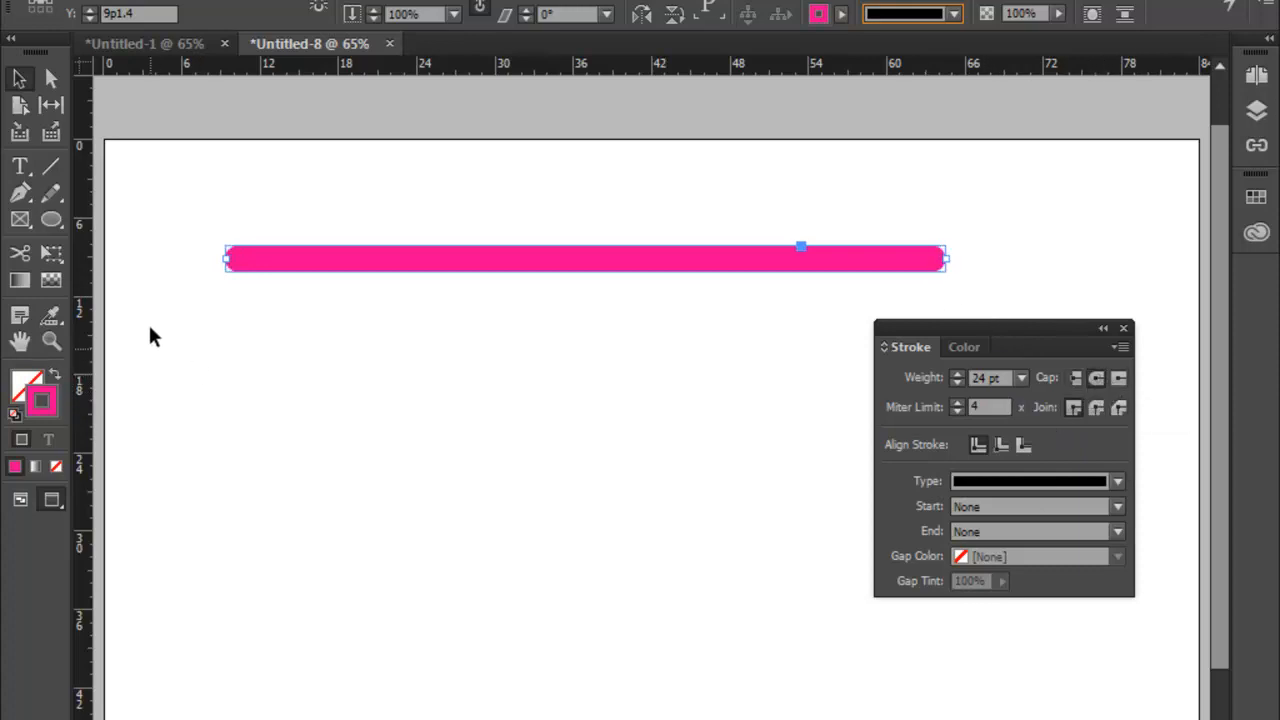
left_click(267, 352)
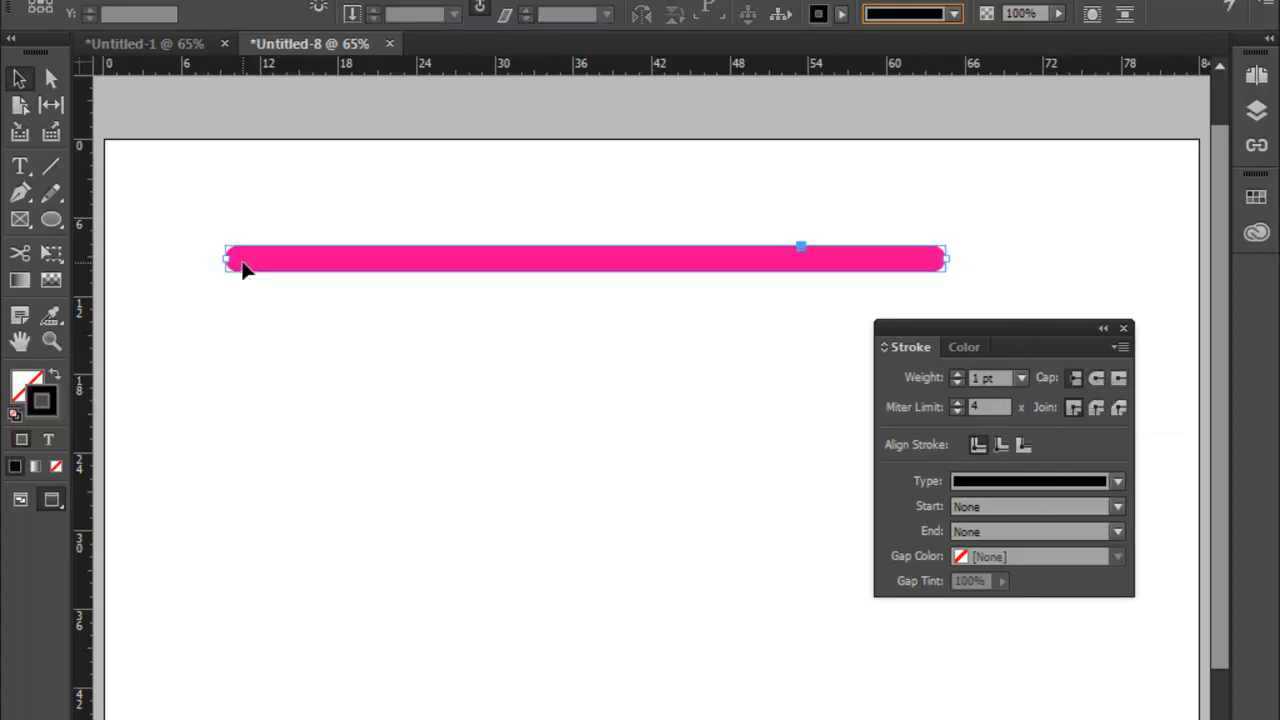
left_click(244, 268)
left_click(51, 340)
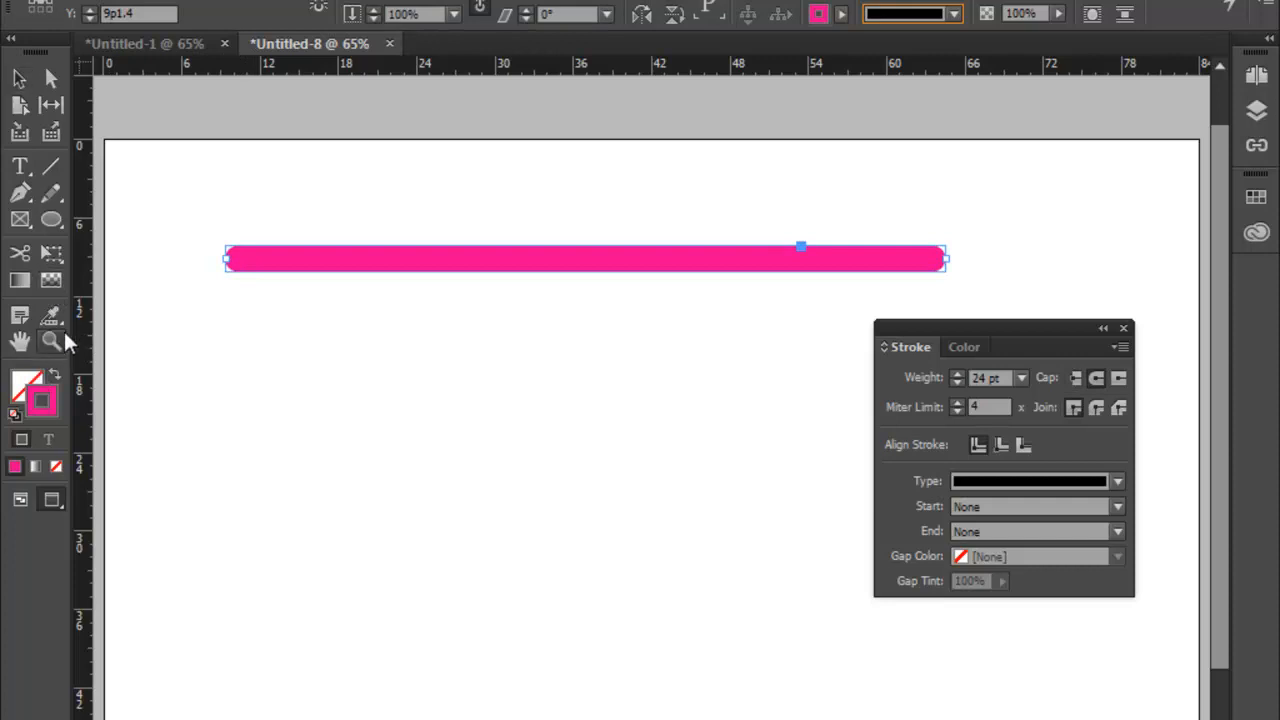
left_click_drag(192, 236, 290, 292)
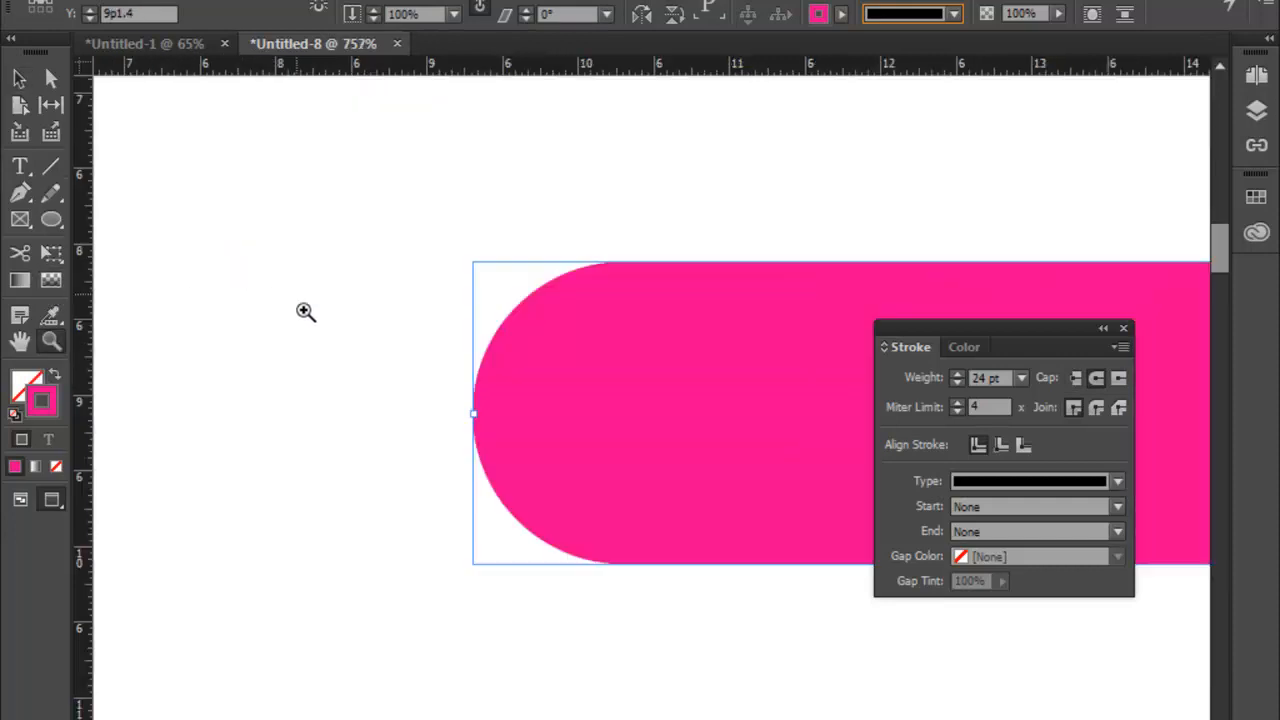
- Compare the butt and round caps, settle on the projecting cap, and set the line's join to bevel
left_click(1075, 380)
left_click(1097, 379)
left_click(1118, 379)
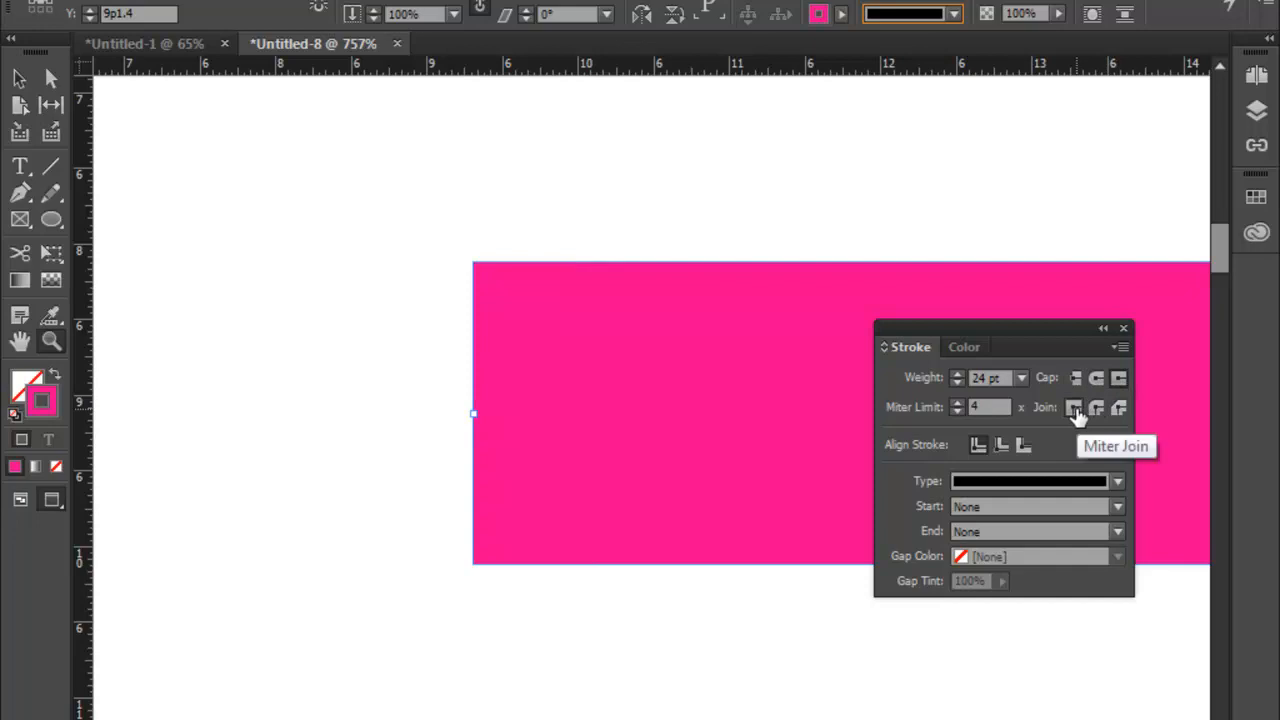
left_click(1098, 410)
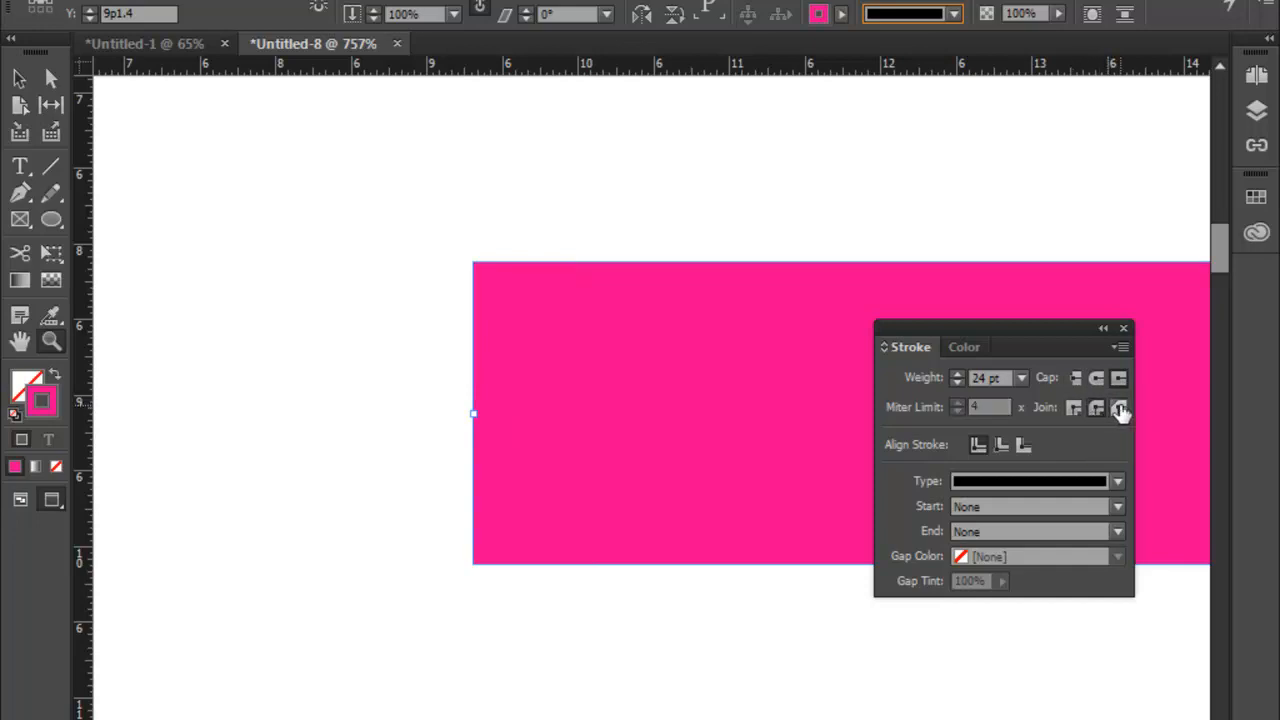
left_click(1119, 409)
- Look through the available stroke types and the magnified line, and fit the whole page back in view
left_click(1117, 482)
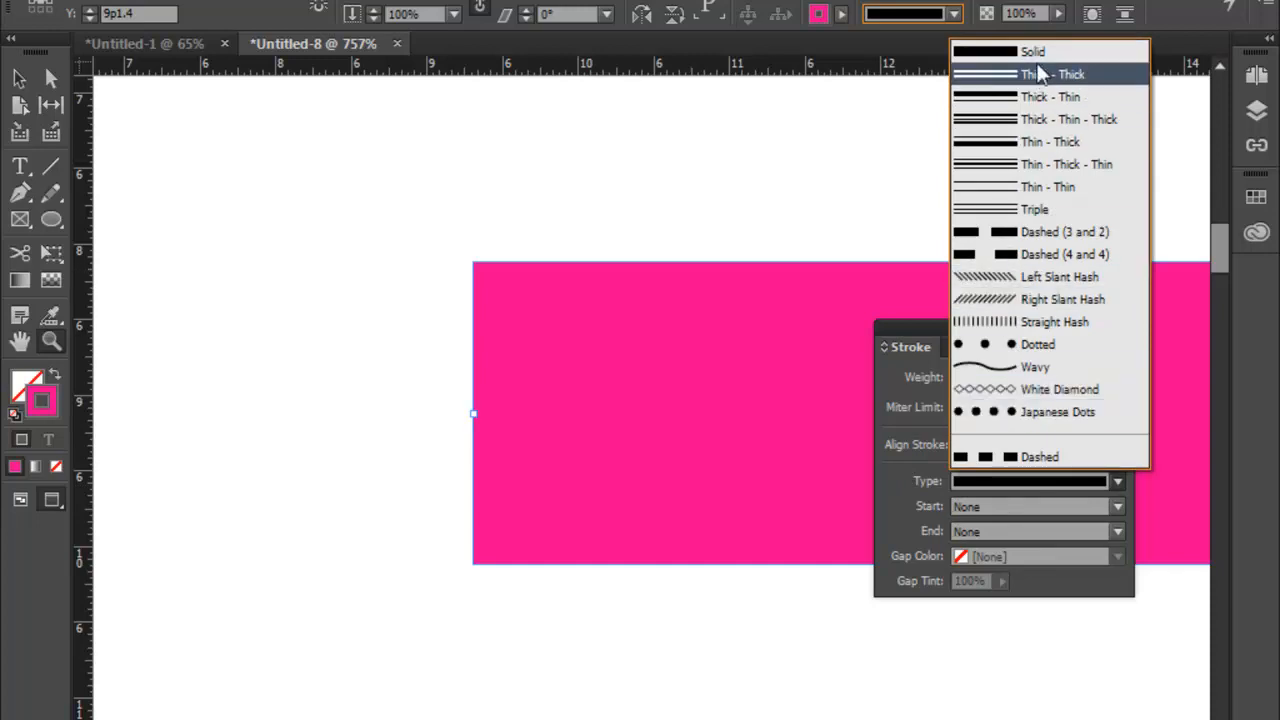
left_click(781, 205)
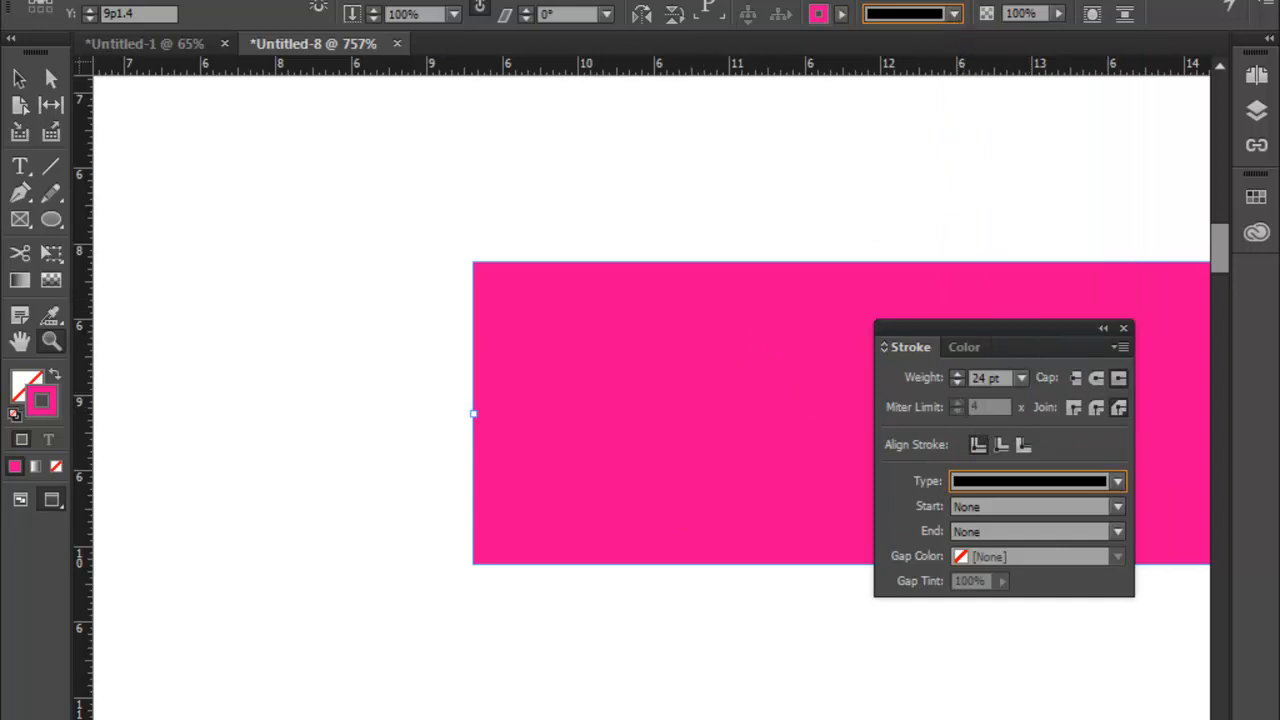
scroll(650, 413, "right", 10)
scroll(650, 413, "left", 13)
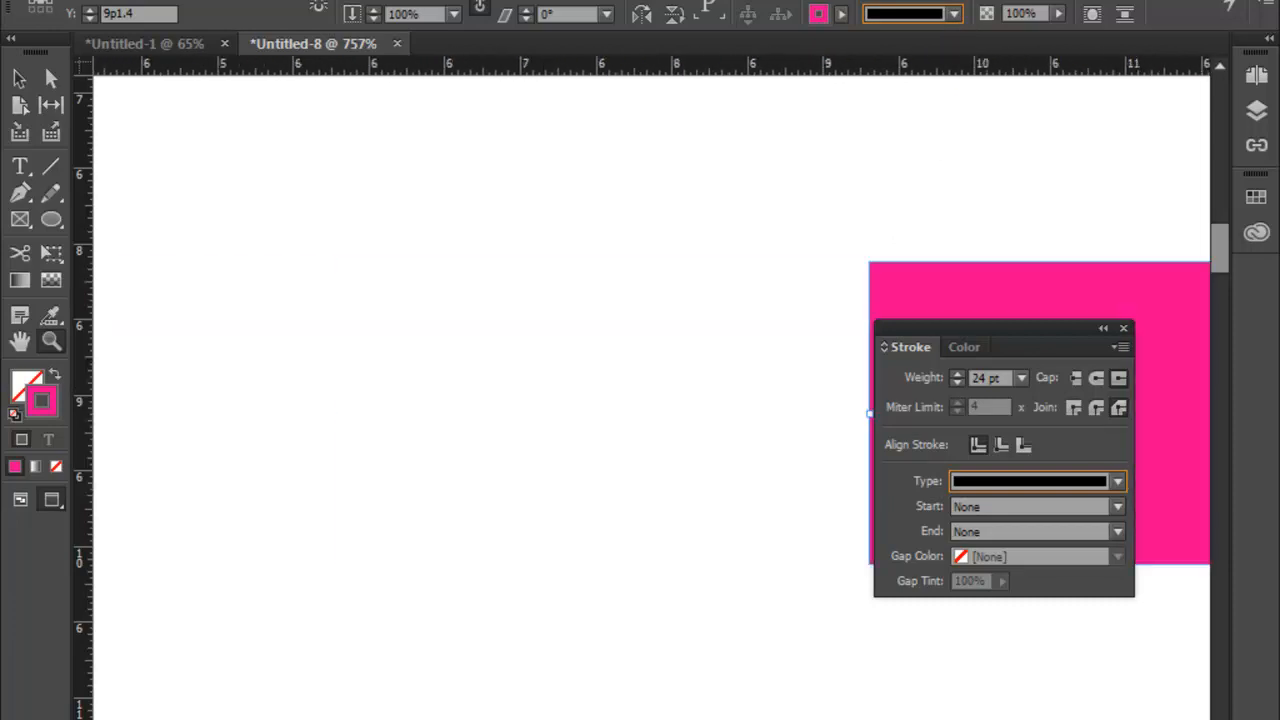
scroll(650, 413, "right", 4)
scroll(650, 413, "right", 3)
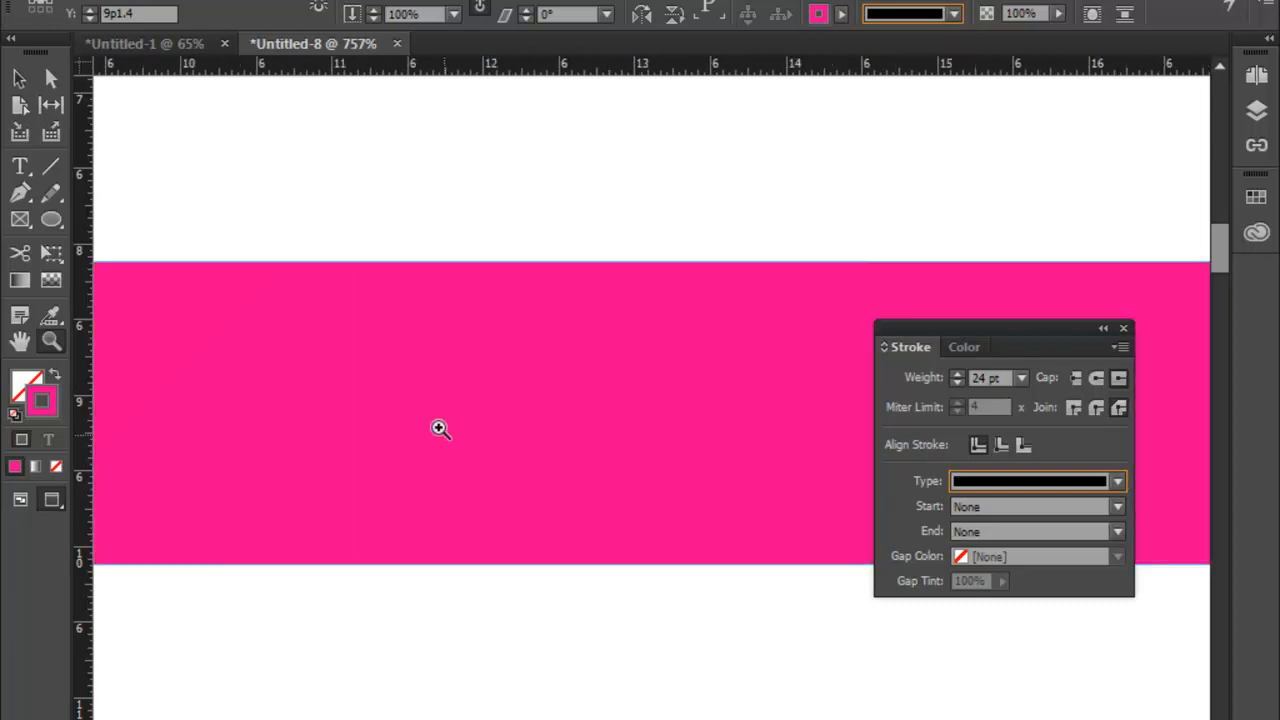
left_click(367, 2)
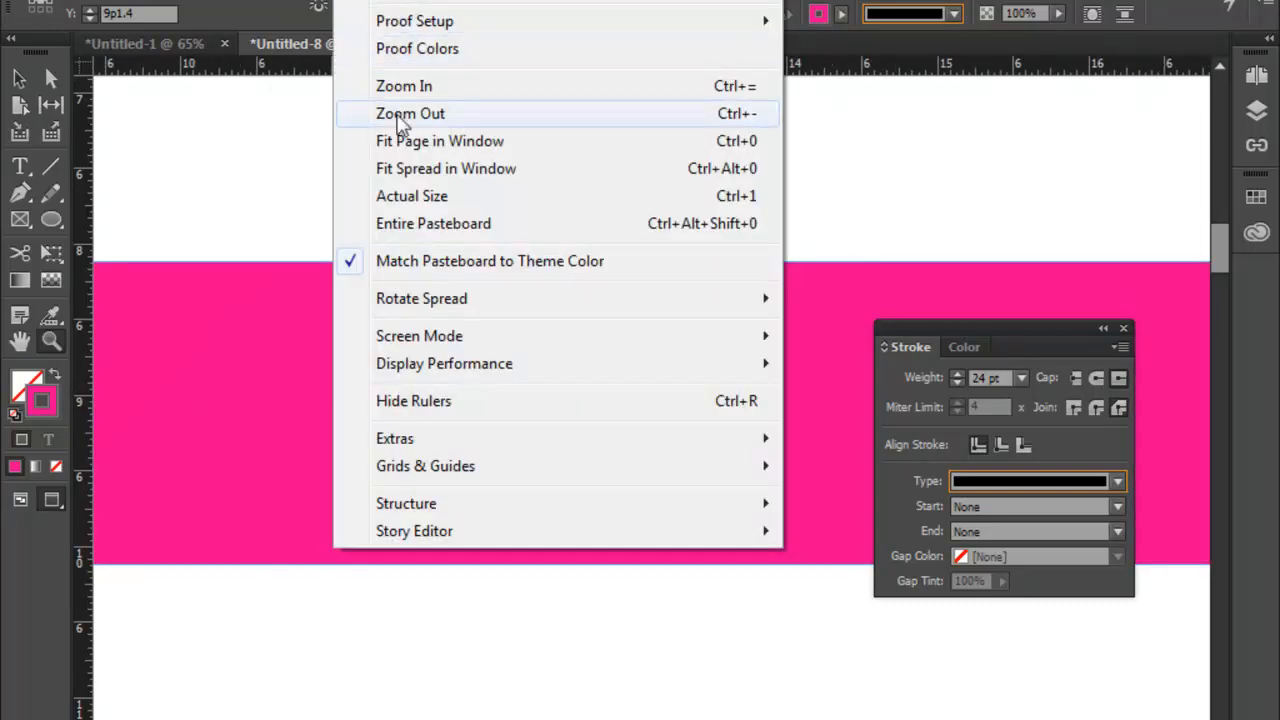
left_click(430, 141)
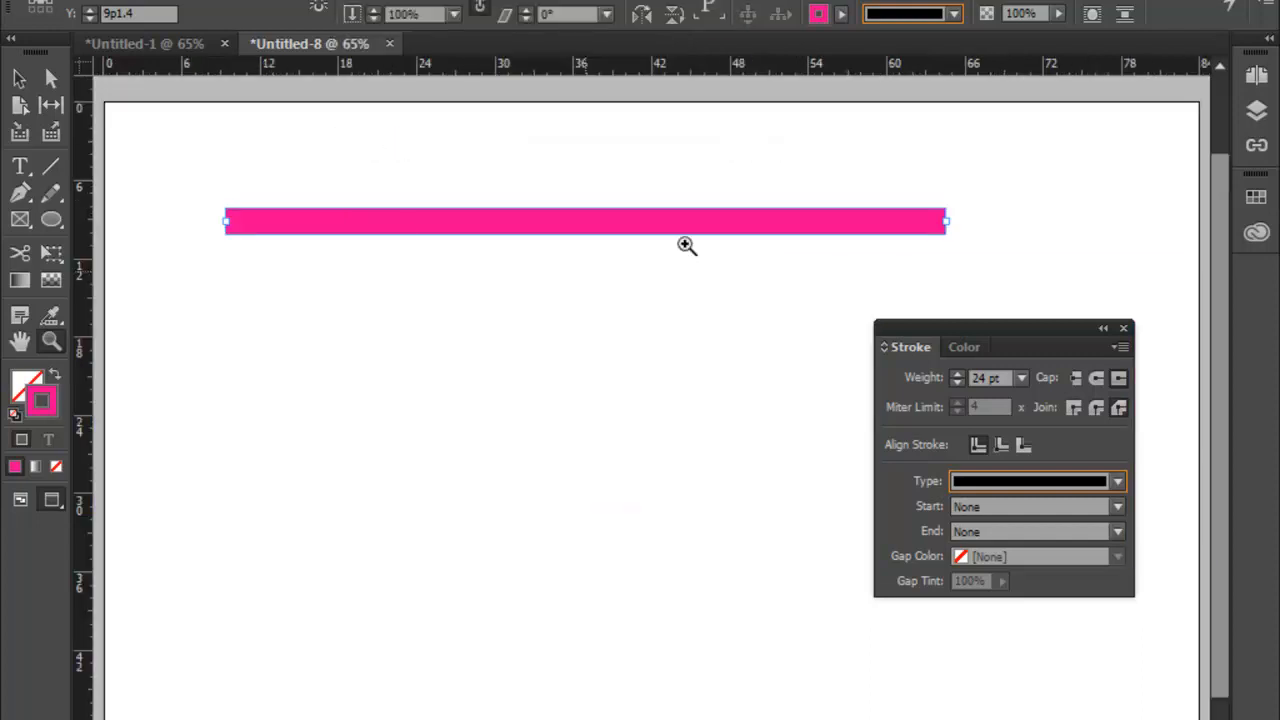
- Try the Thin - Thick - Thin, Thin - Thin and Right Slant Hash stroke types on the line and settle on Thick - Thin - Thick
left_click(955, 14)
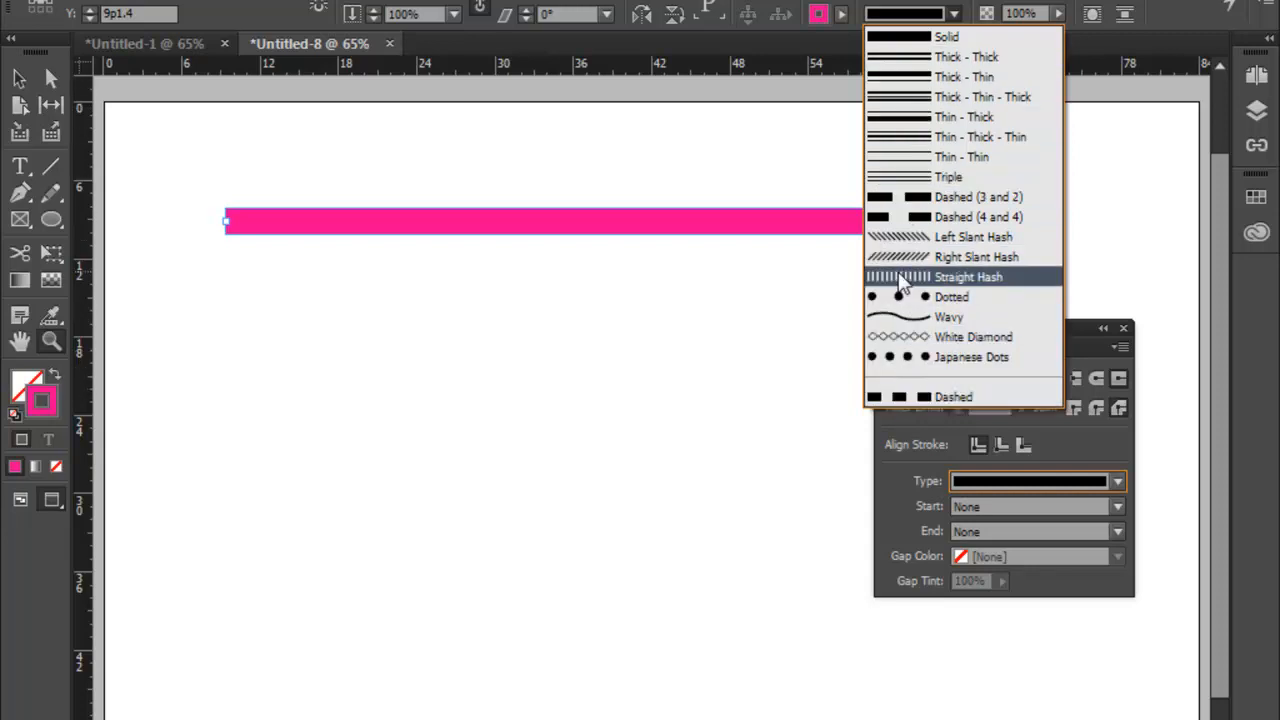
left_click(905, 142)
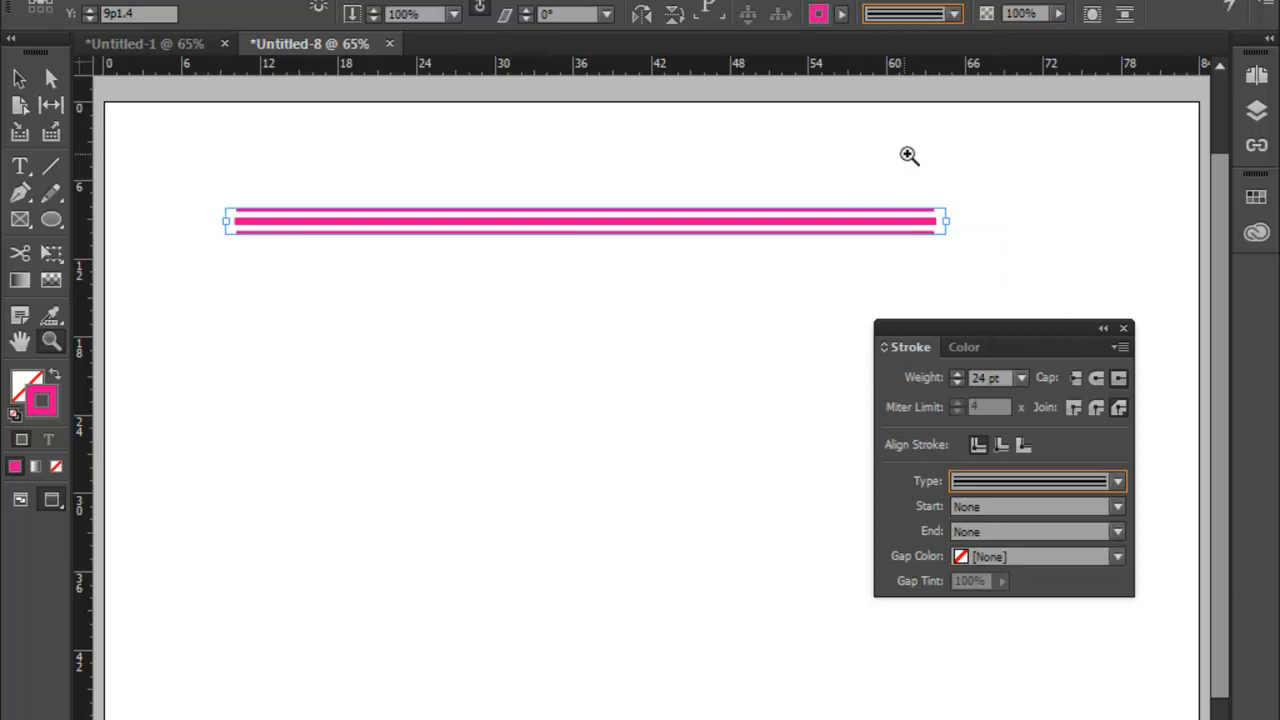
left_click(953, 15)
left_click(910, 152)
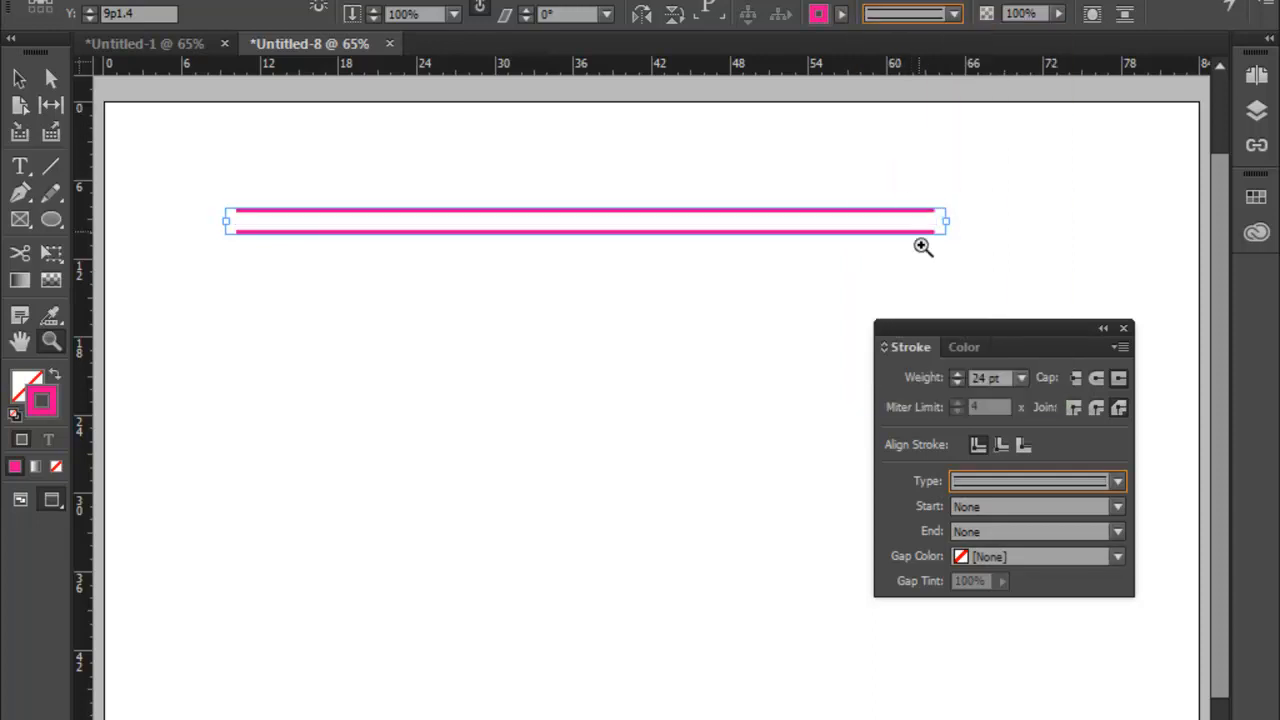
left_click(953, 15)
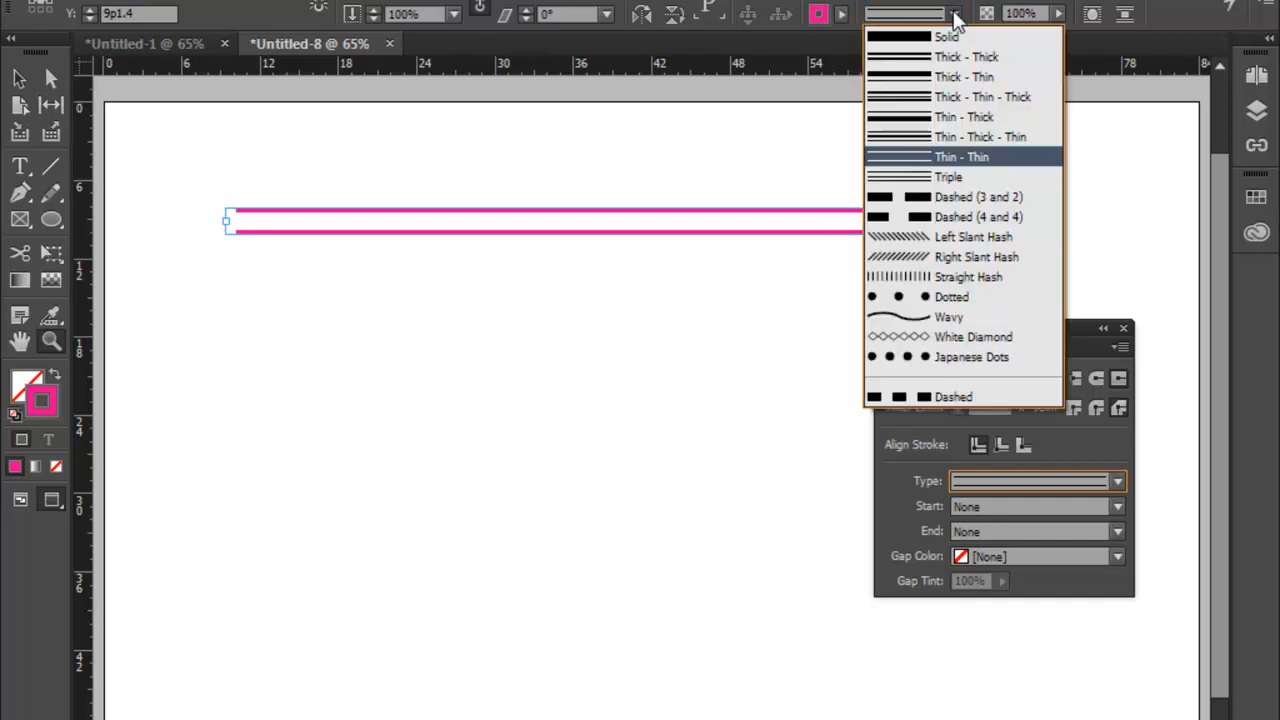
left_click(922, 258)
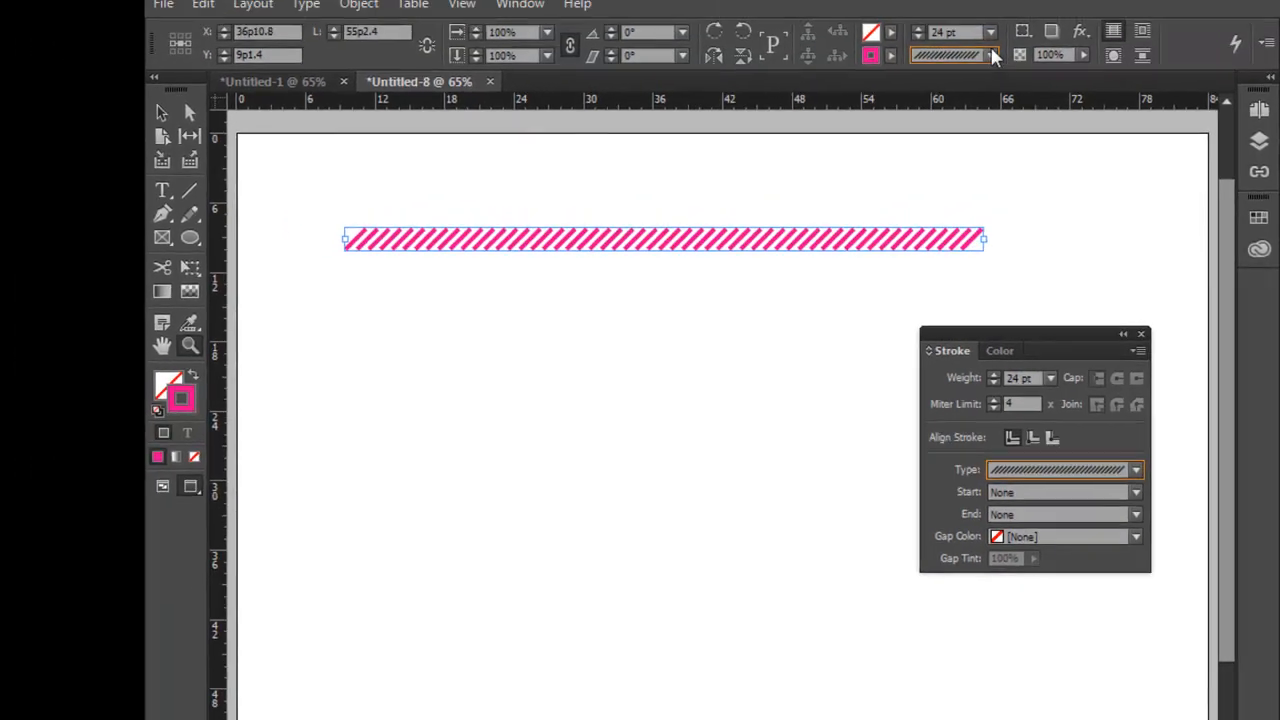
left_click(952, 14)
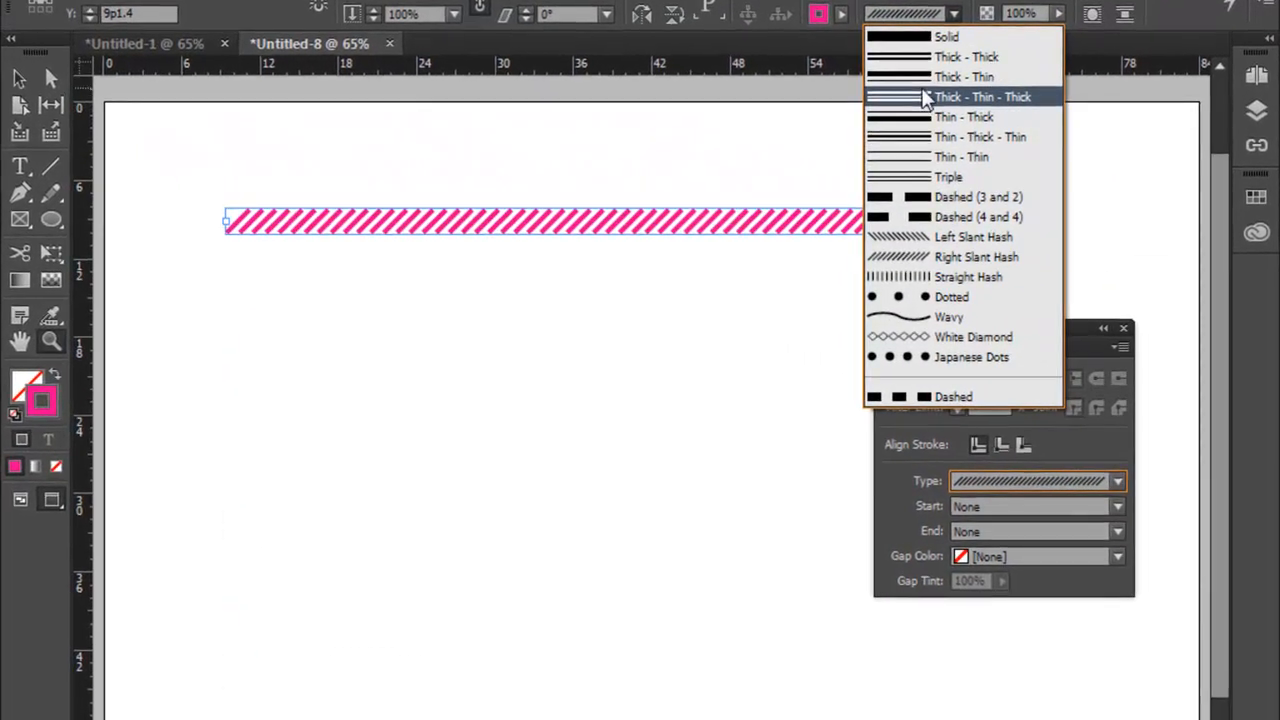
left_click(902, 98)
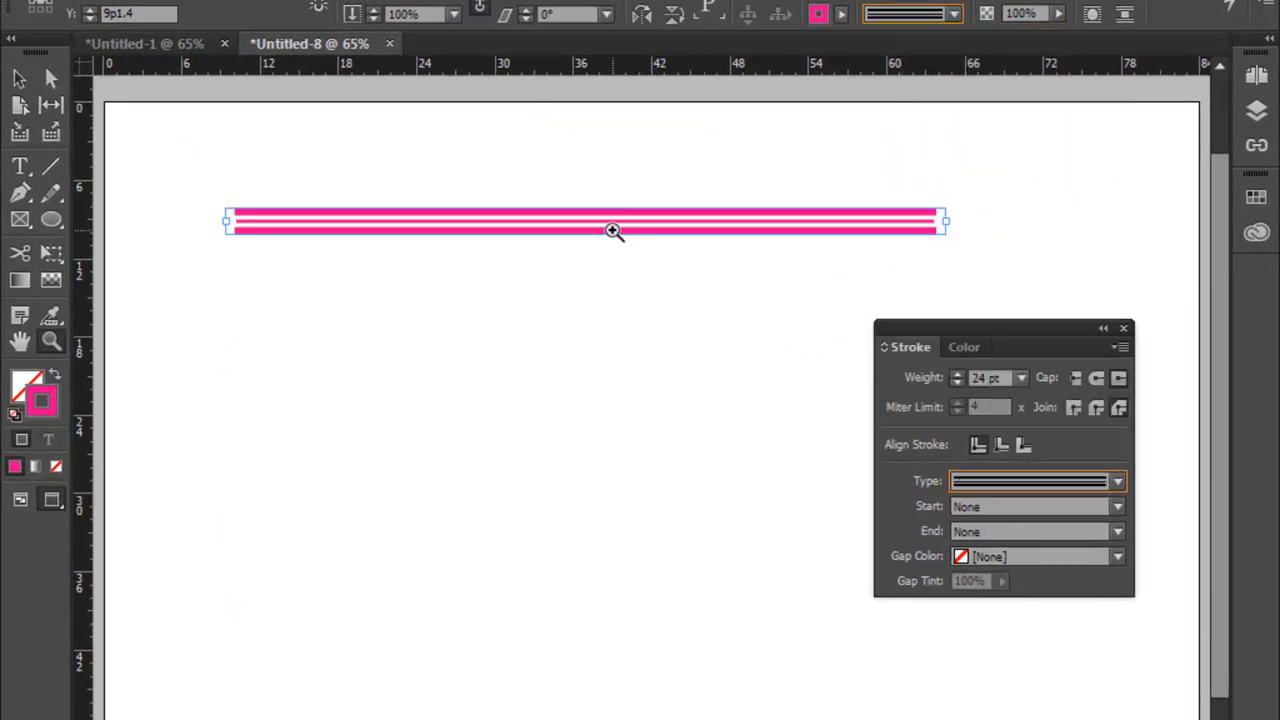
- Frame the full length of the line in the view and move the floating Stroke panel clear below it
left_click(19, 78)
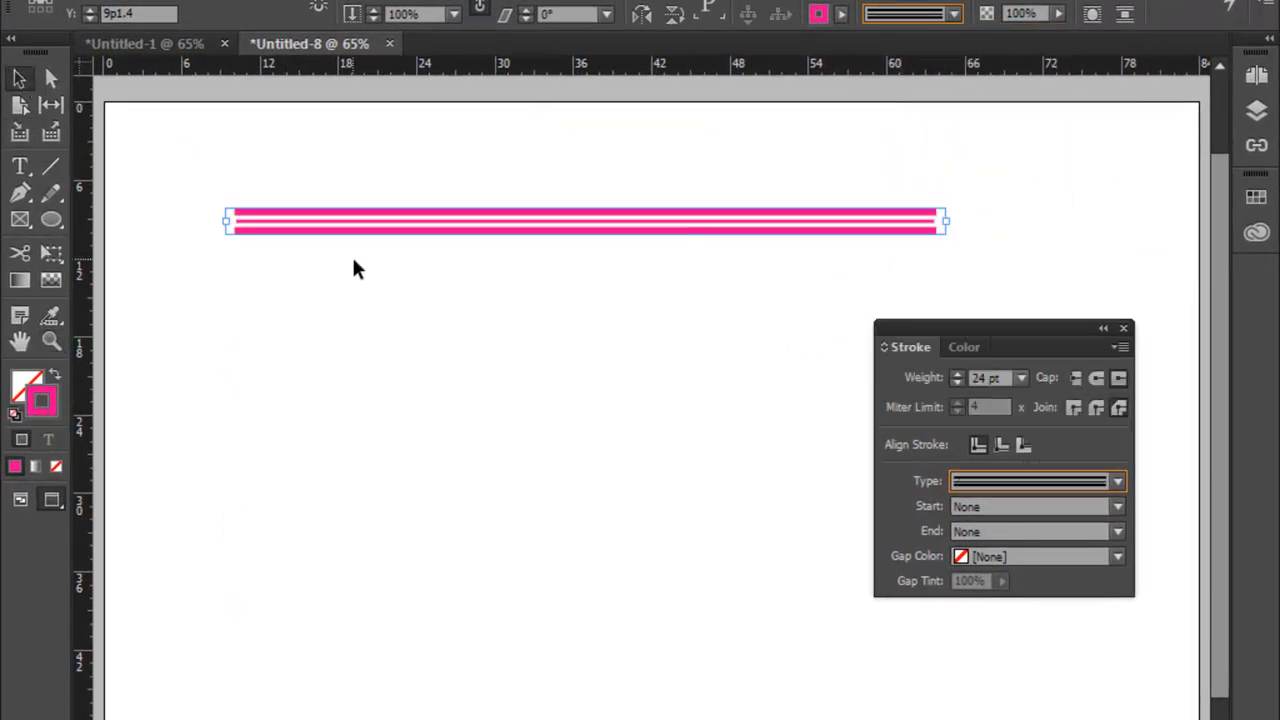
left_click(51, 341)
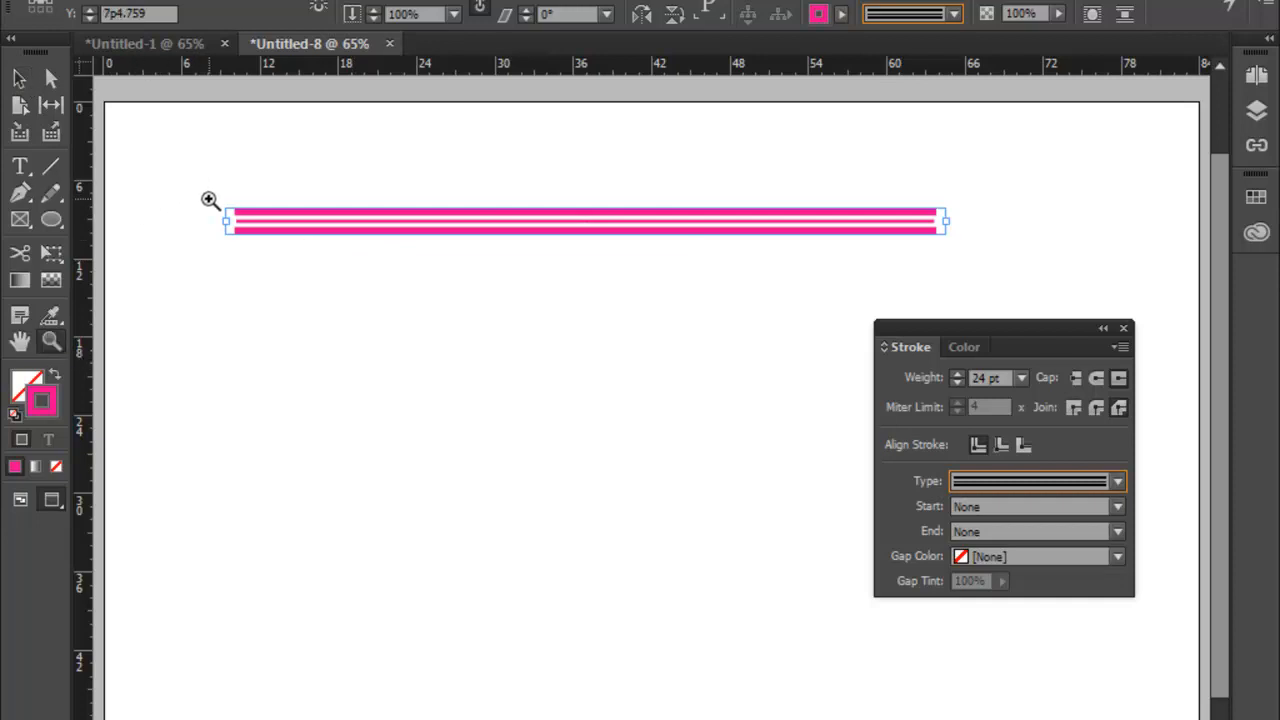
left_click_drag(208, 198, 958, 256)
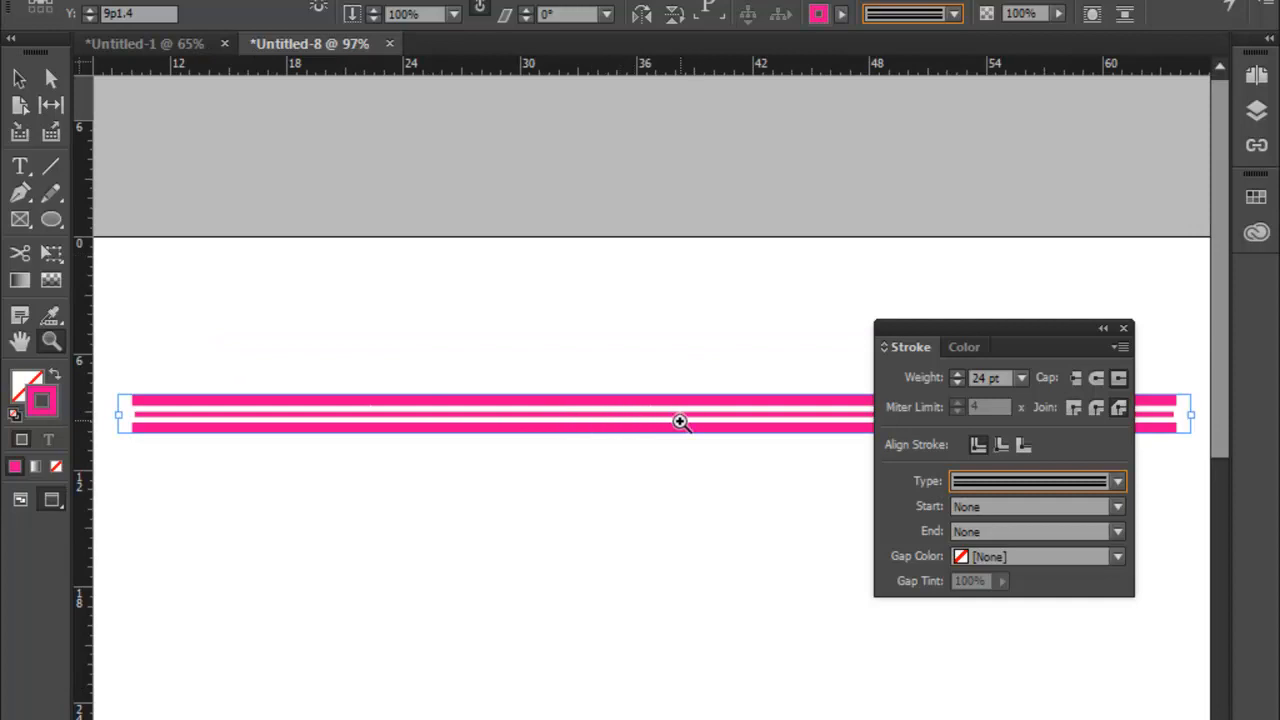
scroll(640, 406, "down", 1)
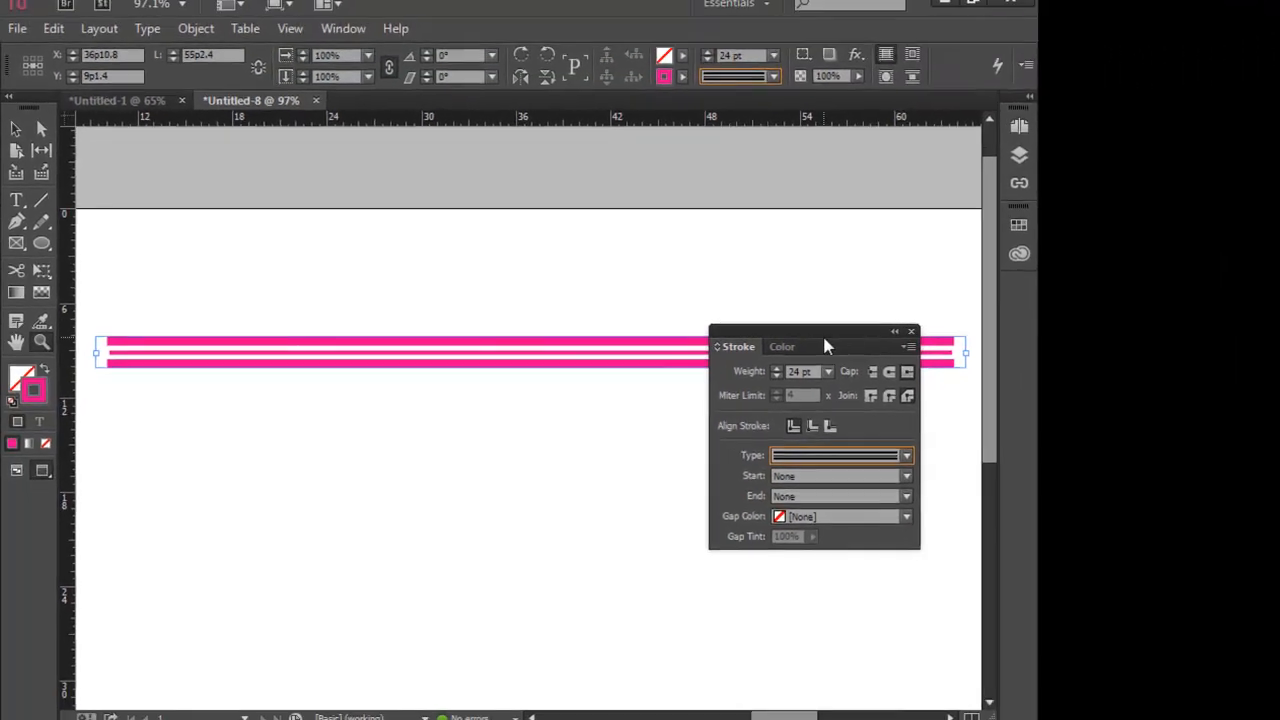
left_click_drag(1028, 328, 1029, 392)
left_click_drag(823, 390, 833, 413)
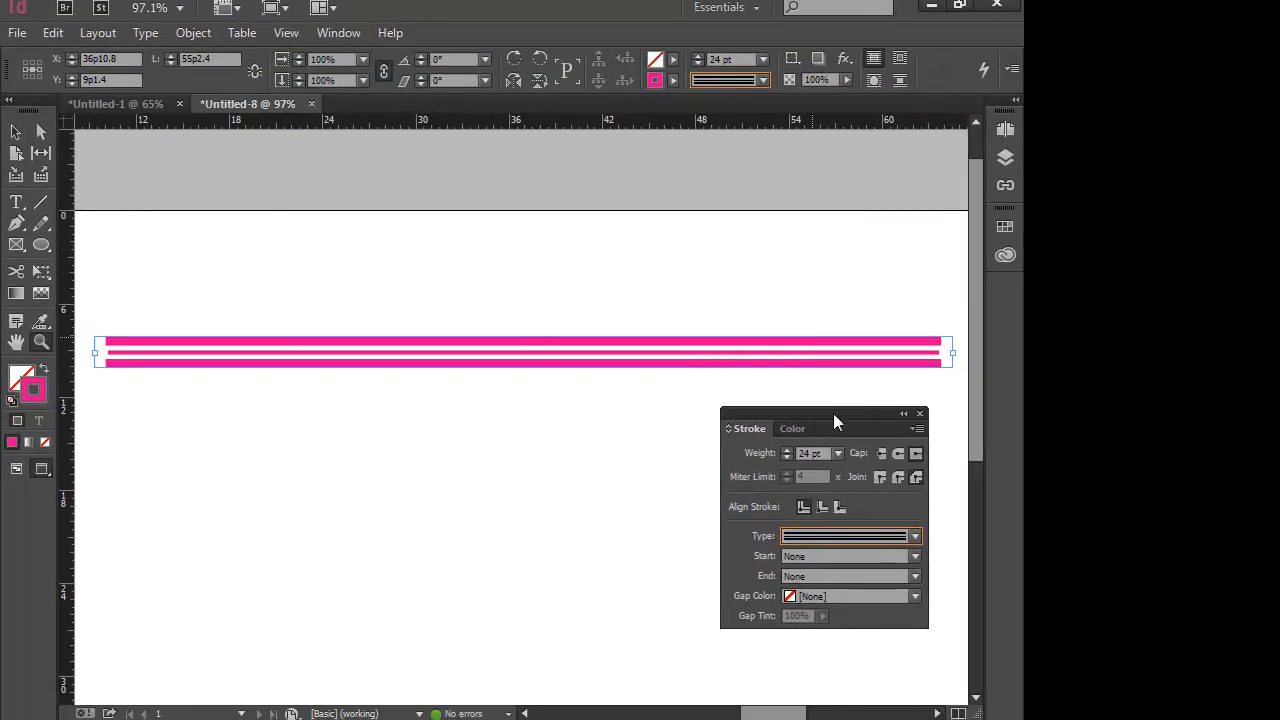
- Set the line's start shape to SquareSolid and its end shape to Triangle
left_click(916, 556)
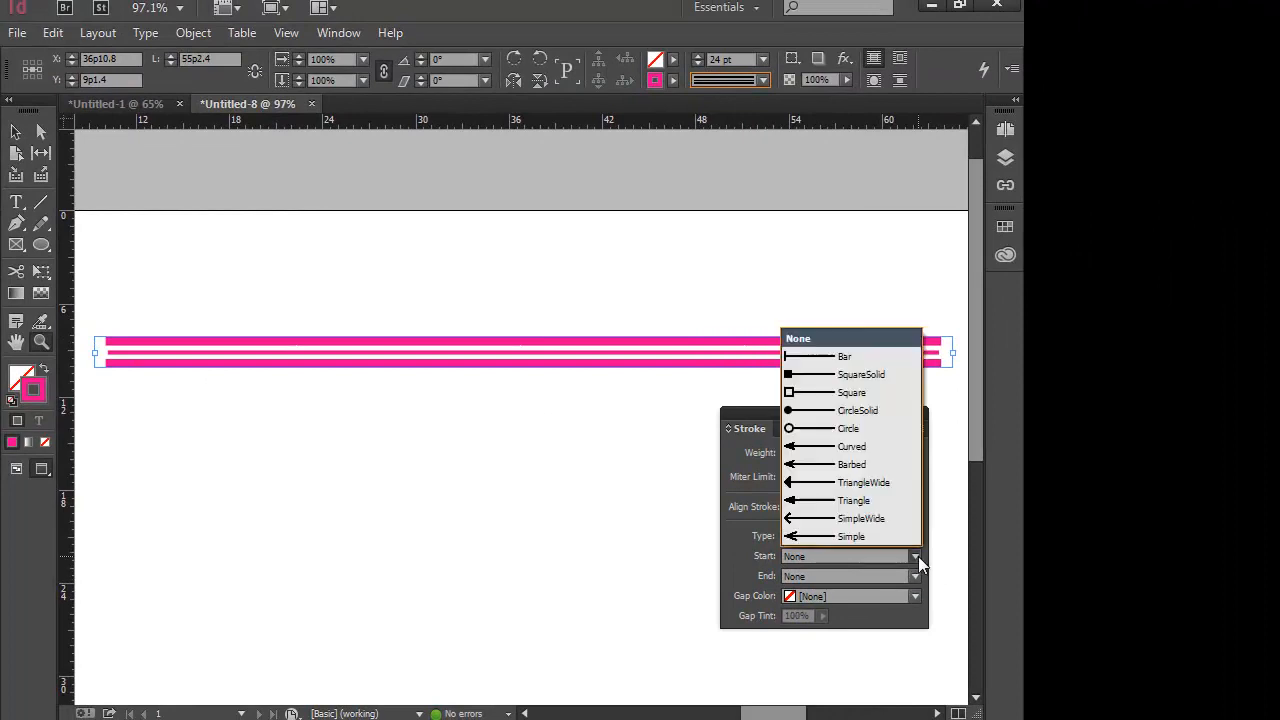
left_click(797, 376)
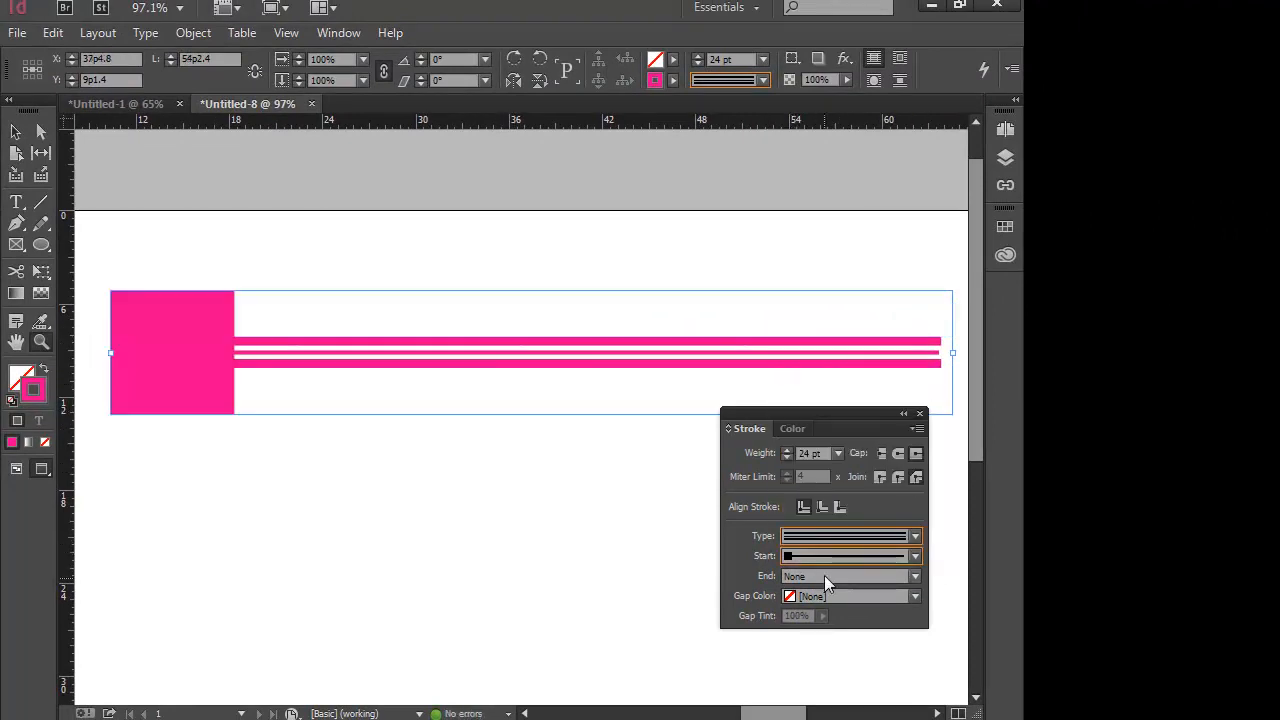
left_click(917, 576)
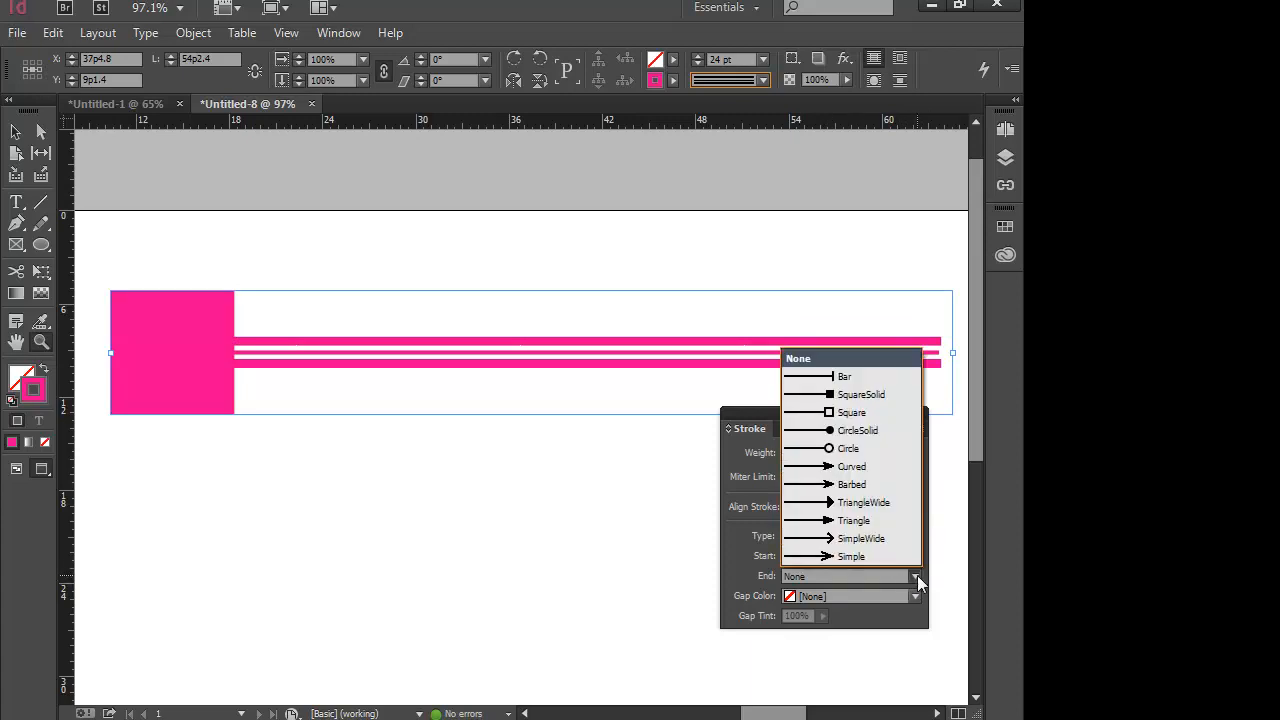
left_click(830, 520)
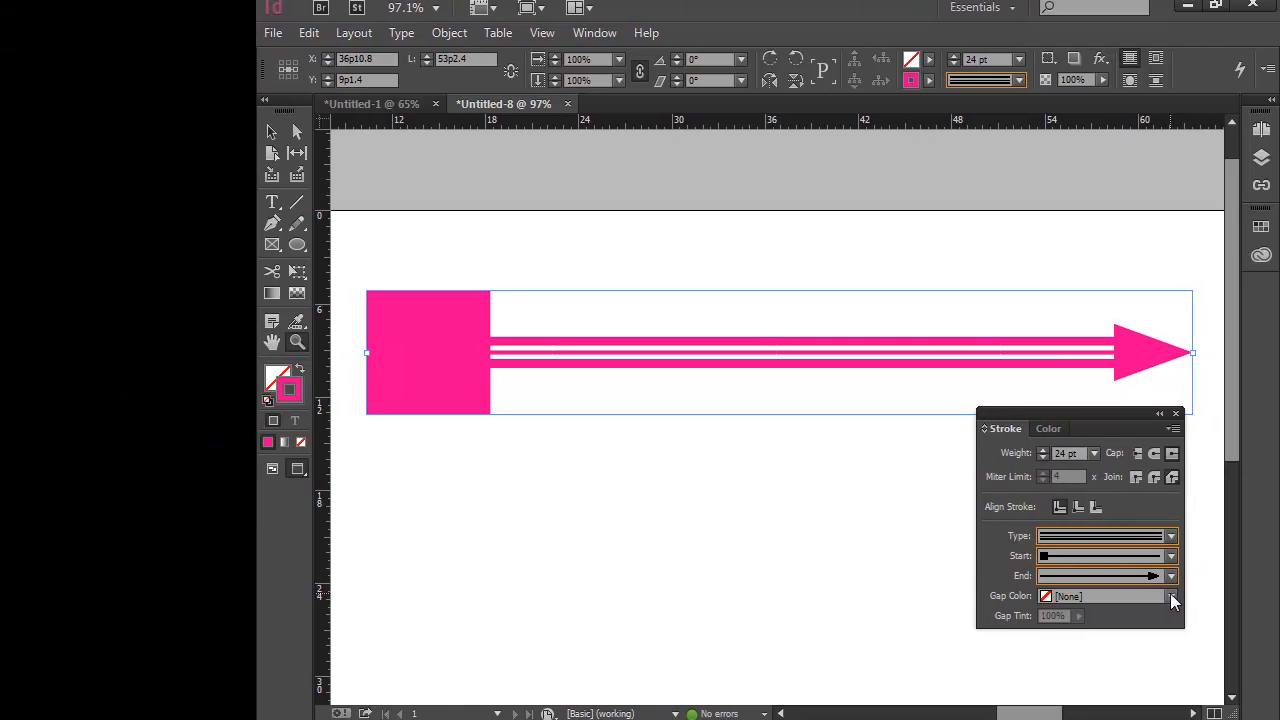
- Try the cyan C=100 M=0 Y=0 K=0 gap colour for the line and settle on green C=75 M=5 Y=100 K=0
left_click(916, 596)
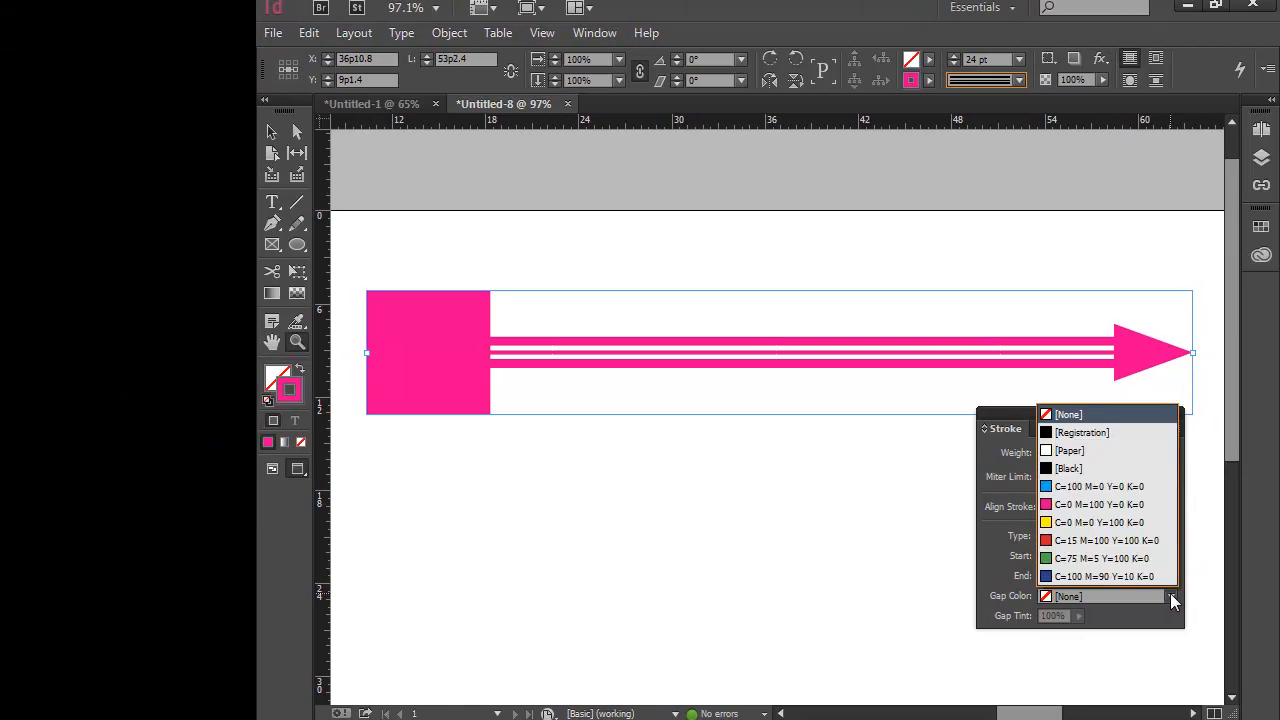
left_click(1053, 487)
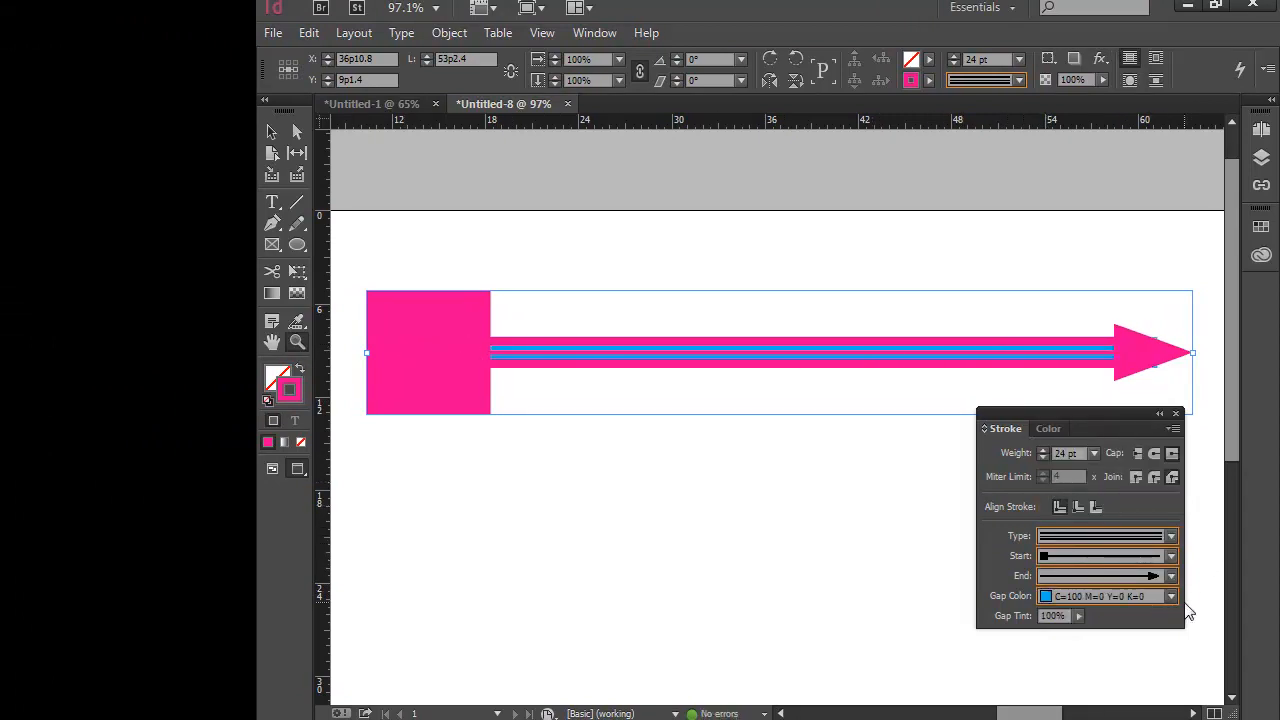
left_click(1172, 598)
left_click(1045, 561)
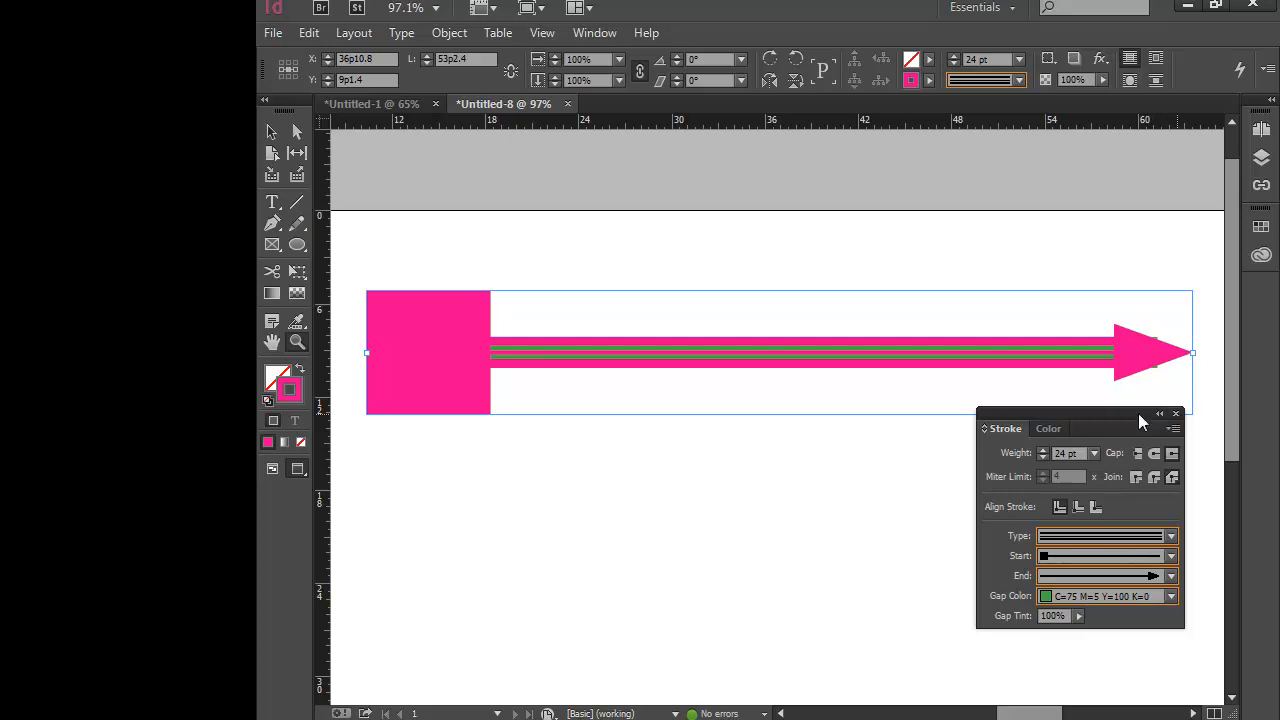
- Close the Stroke panel, bring it back and dock it with the collapsed panels beside the document
left_click(1176, 413)
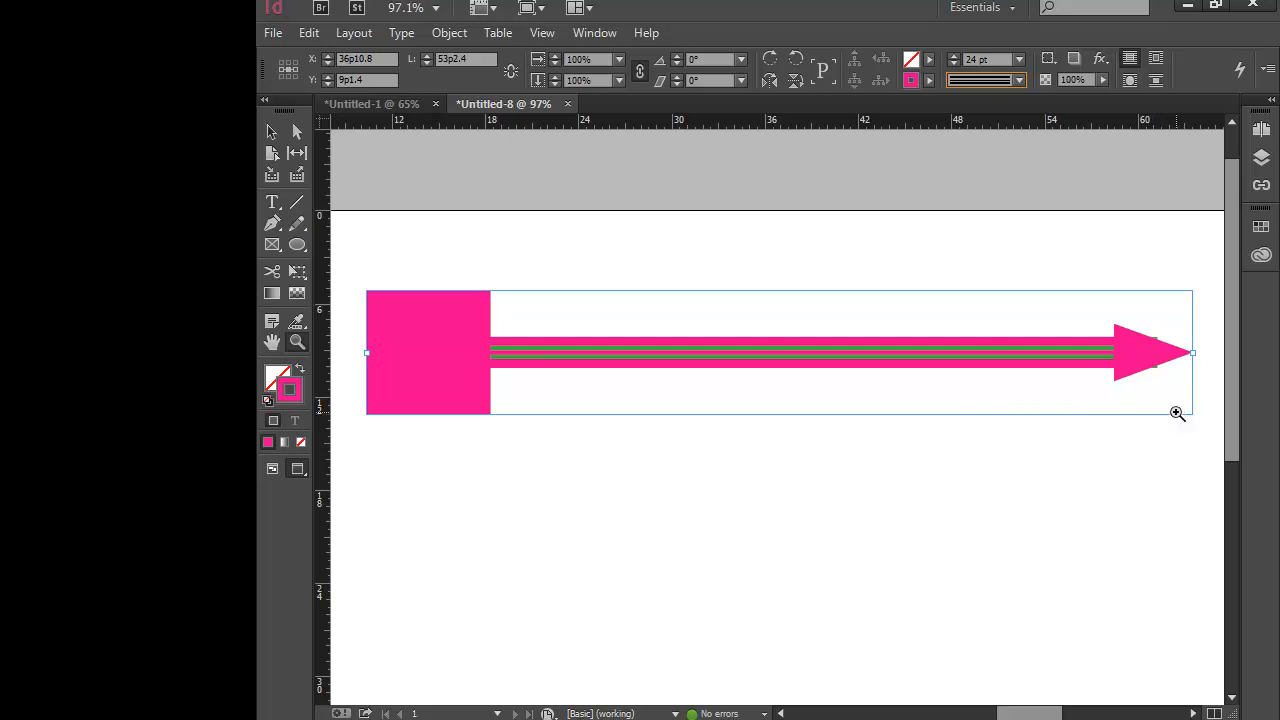
left_click(272, 132)
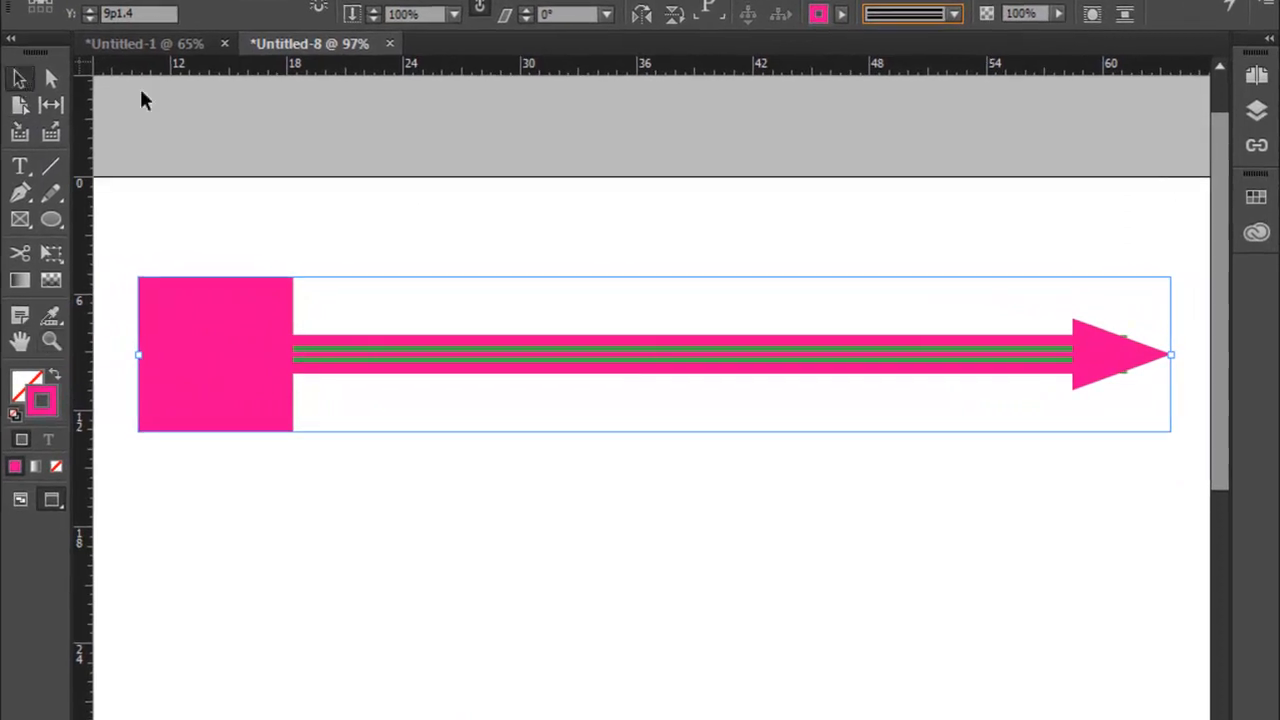
left_click(412, 1)
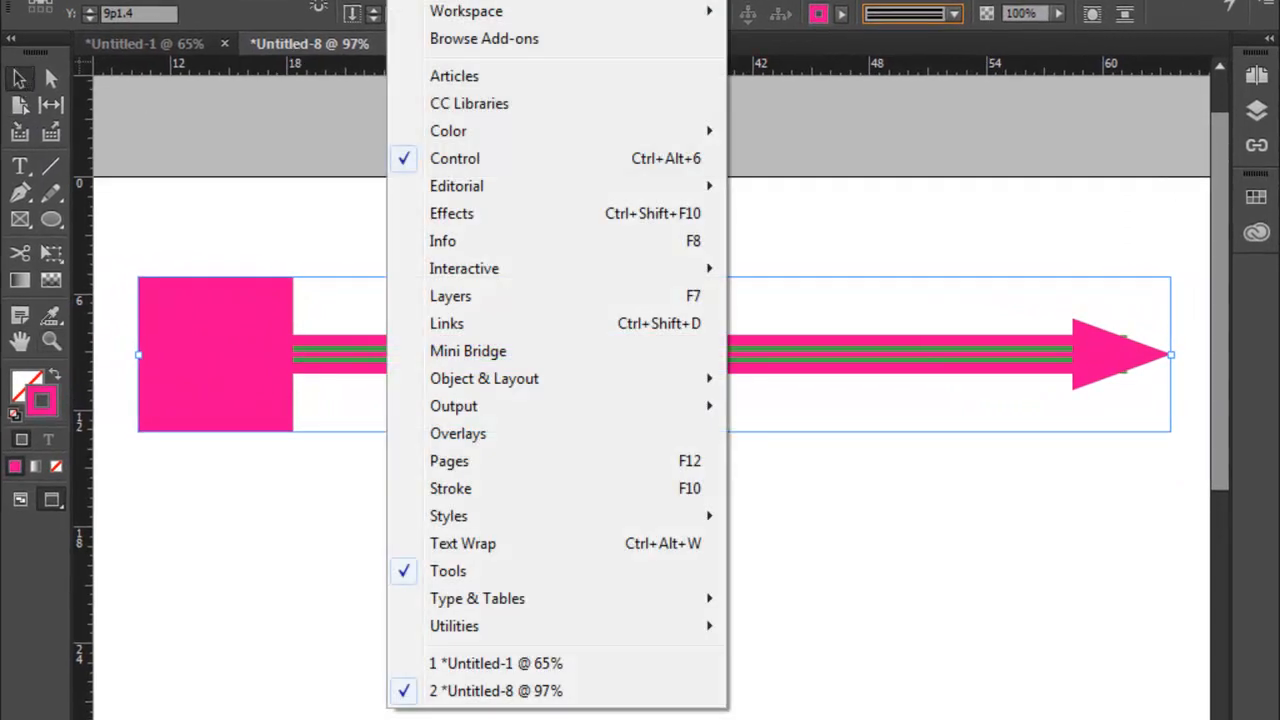
left_click(465, 490)
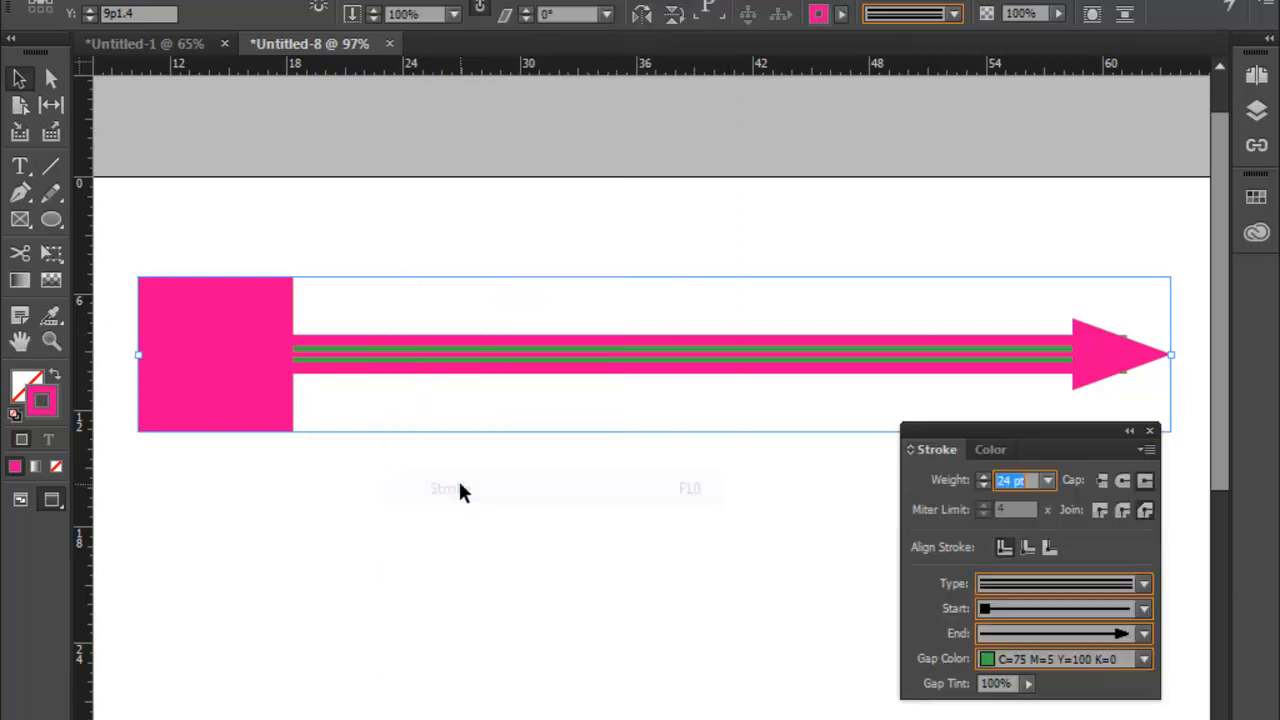
left_click_drag(1046, 429, 925, 424)
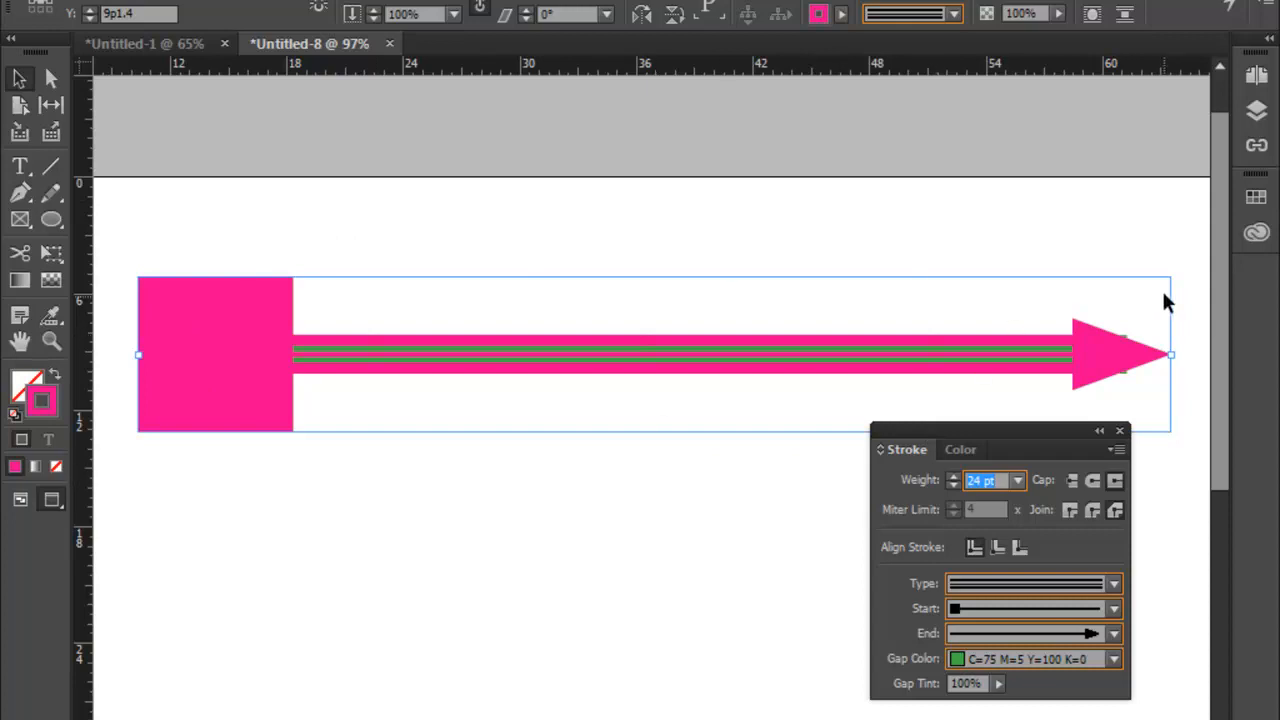
mouse_move(1037, 452)
left_mouse_down()
mouse_move(1100, 430)
mouse_move(1229, 266)
mouse_move(1233, 302)
mouse_move(1177, 274)
mouse_move(1208, 261)
mouse_move(1257, 280)
left_mouse_up()
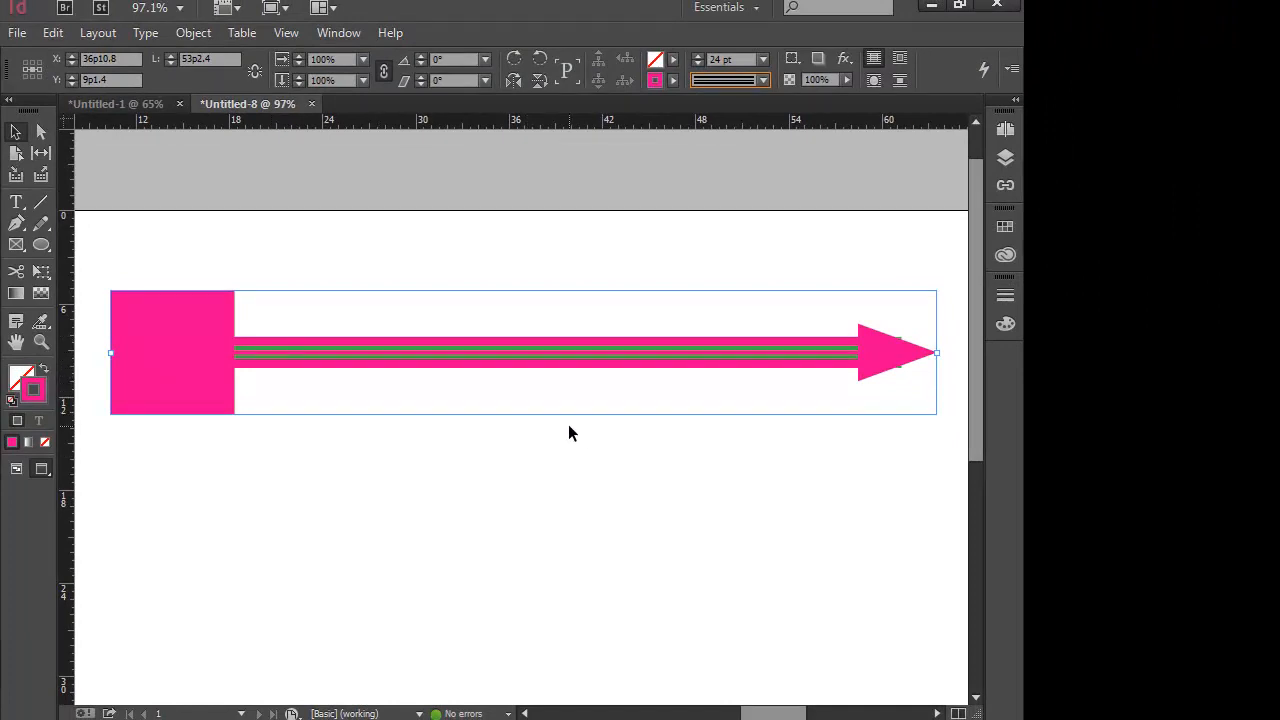
- Delete the arrow-shaped line and draw a plain horizontal line about 39p4 long in the upper part of the page
key("Delete")
left_click(40, 202)
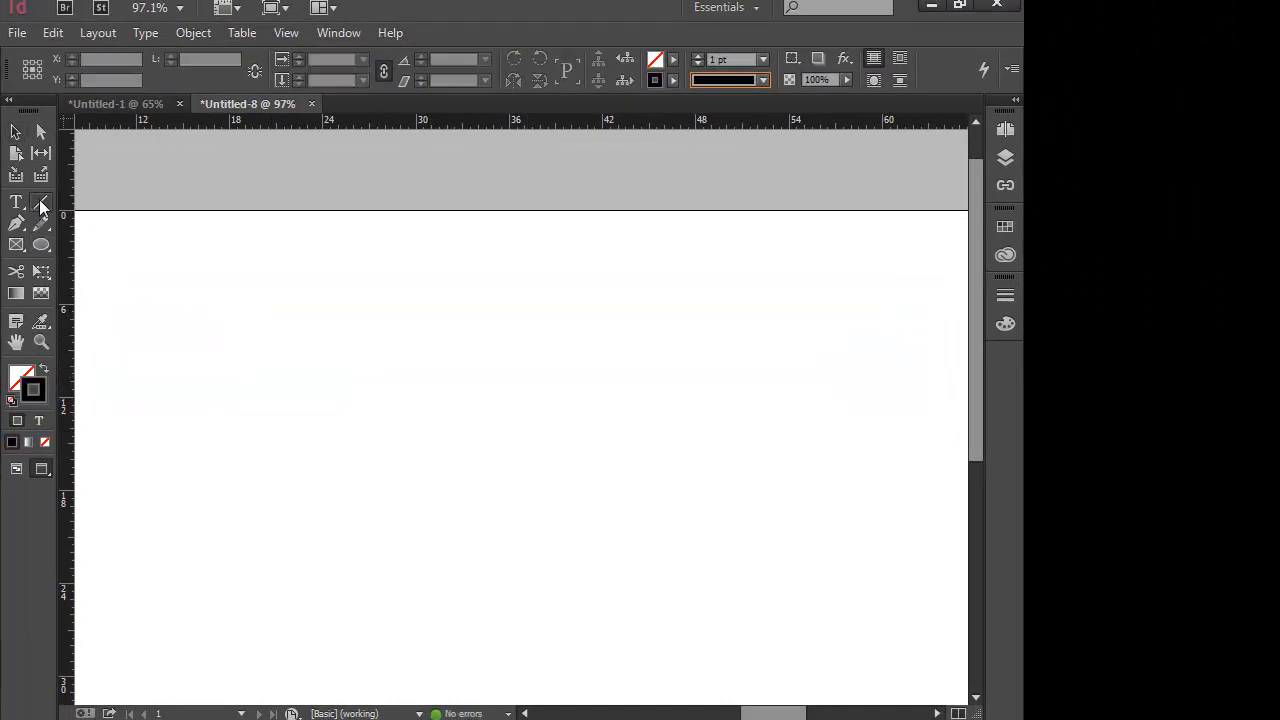
left_click_drag(185, 376, 794, 388)
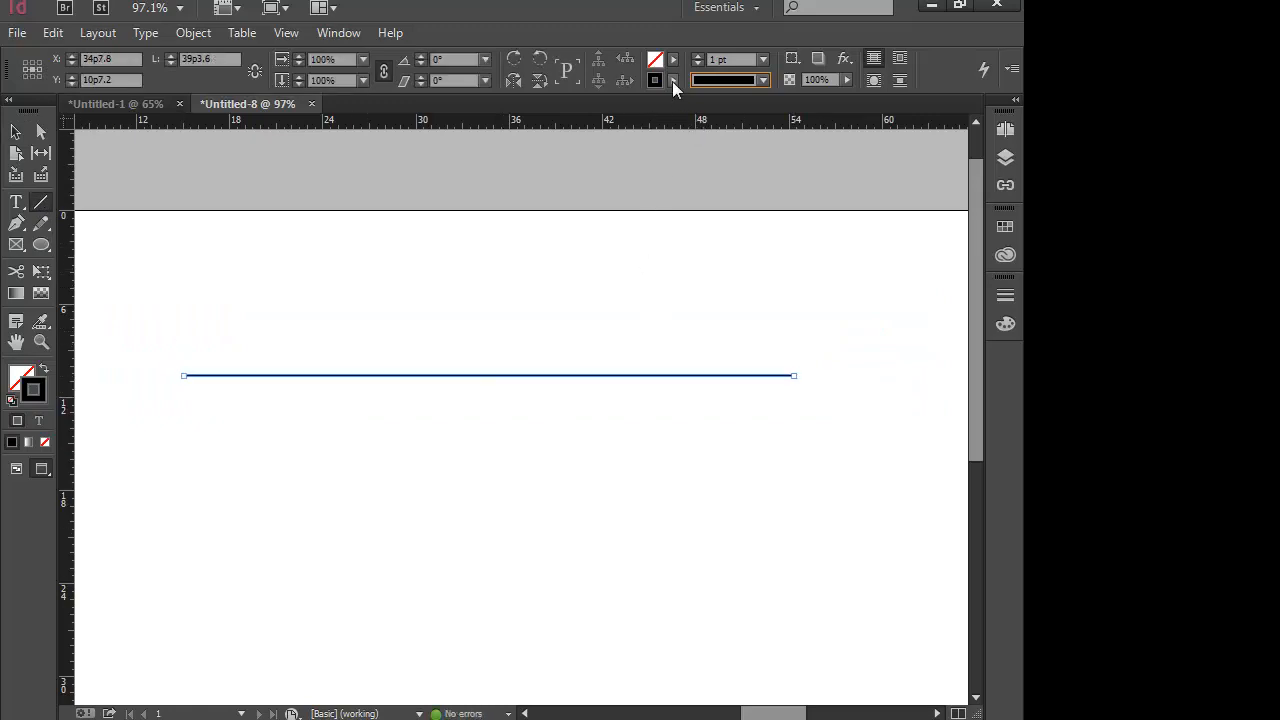
- Set the new line's stroke colour to cyan C=100 M=0 Y=0 K=0 and its weight to 10 pt
left_click(673, 81)
left_click(494, 202)
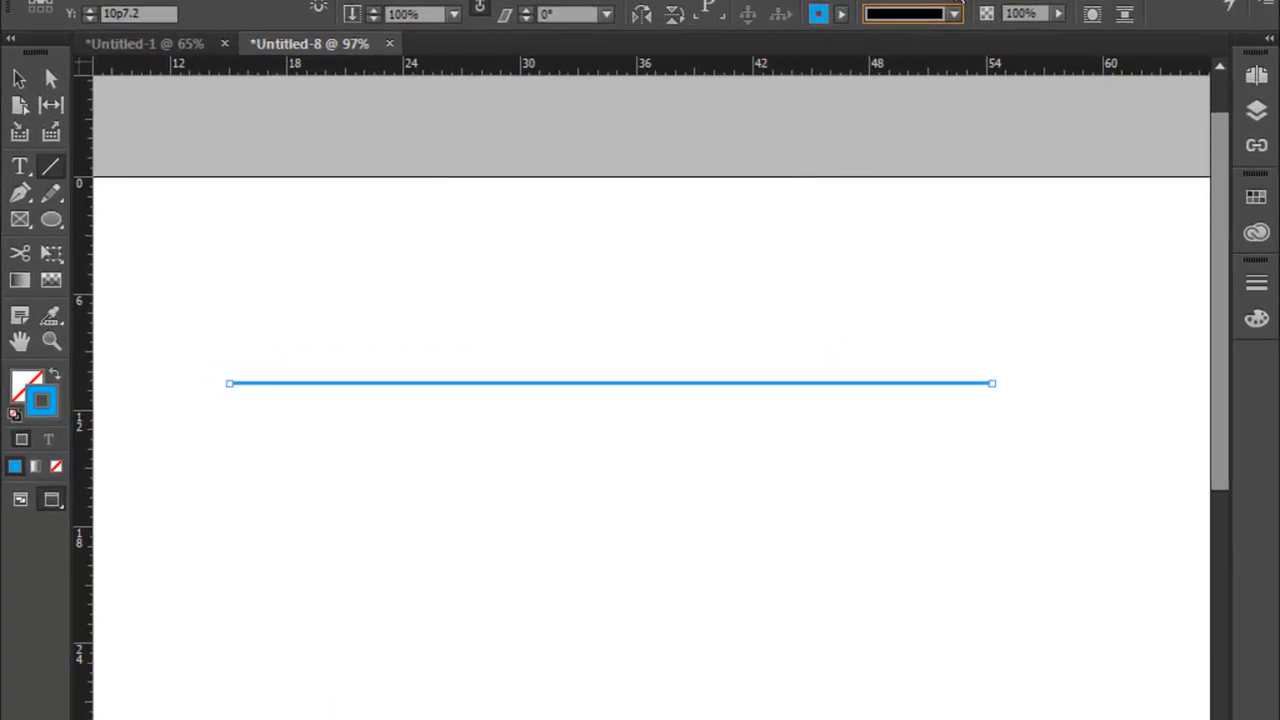
left_click(953, 13)
left_click(924, 336)
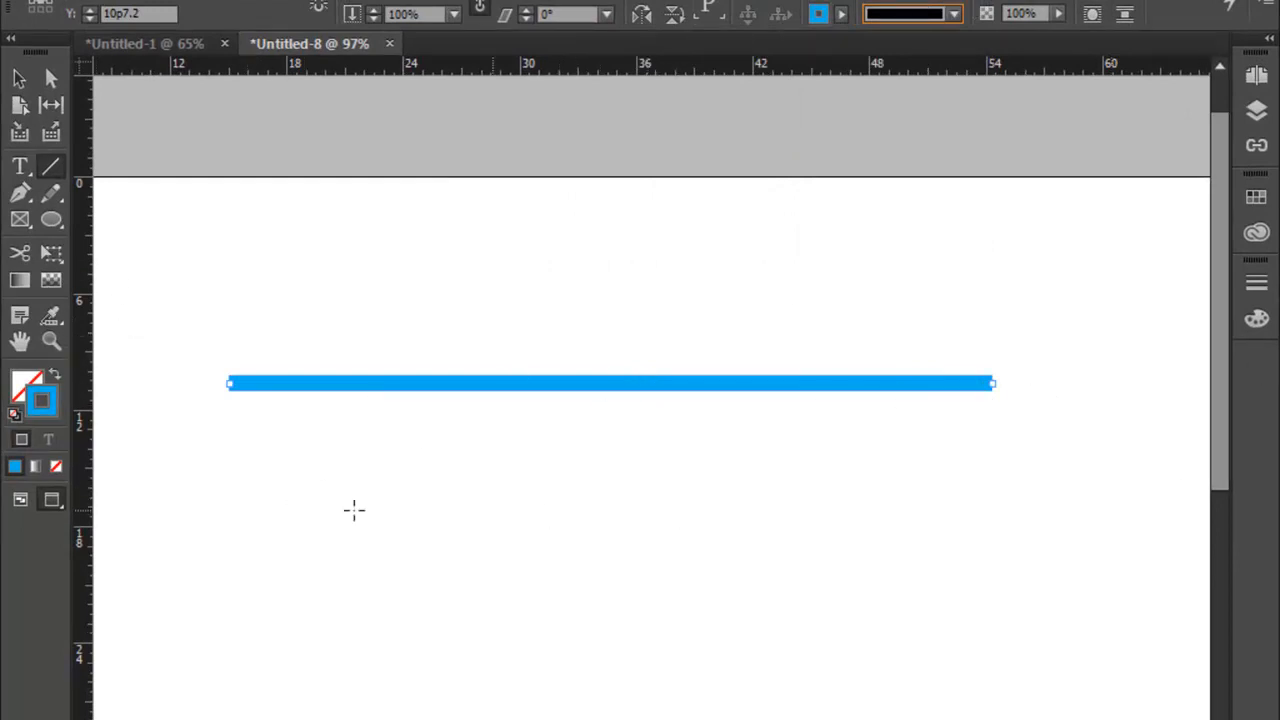
- Switch to the Gradient Swatch tool and apply the default white-to-black gradient to the line's stroke
left_click(19, 282)
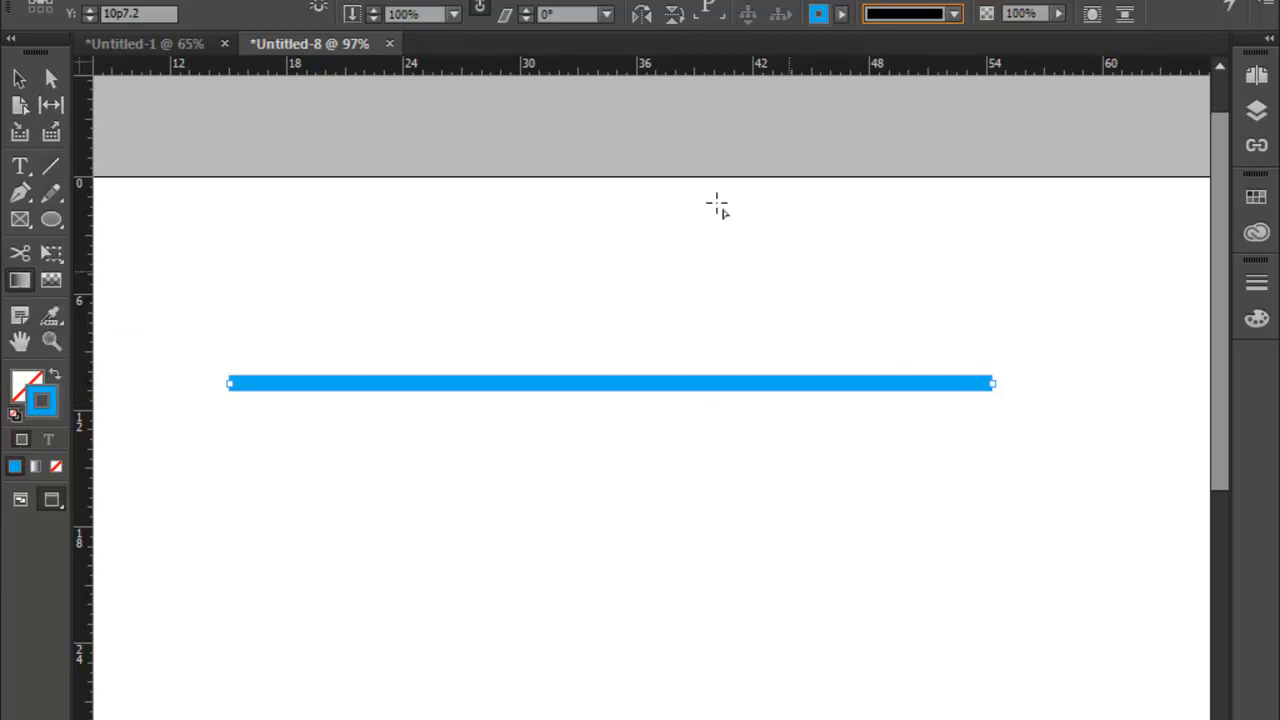
left_click(1268, 198)
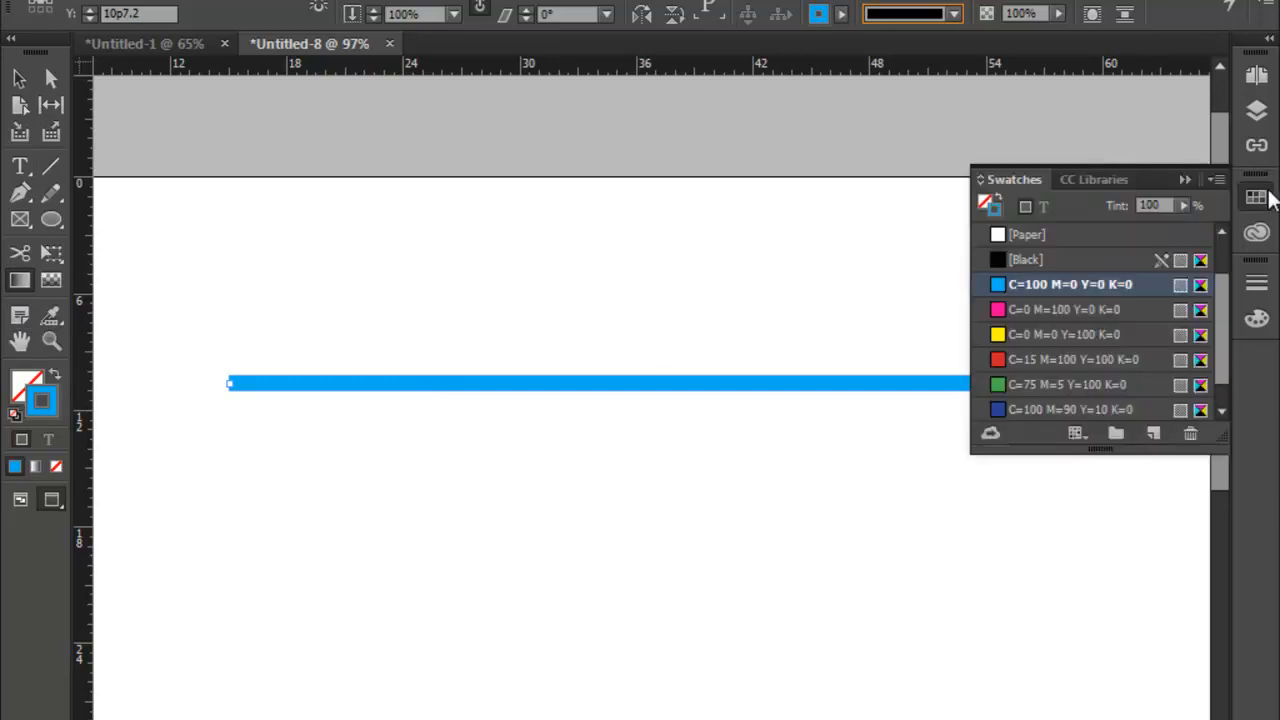
left_click(1268, 198)
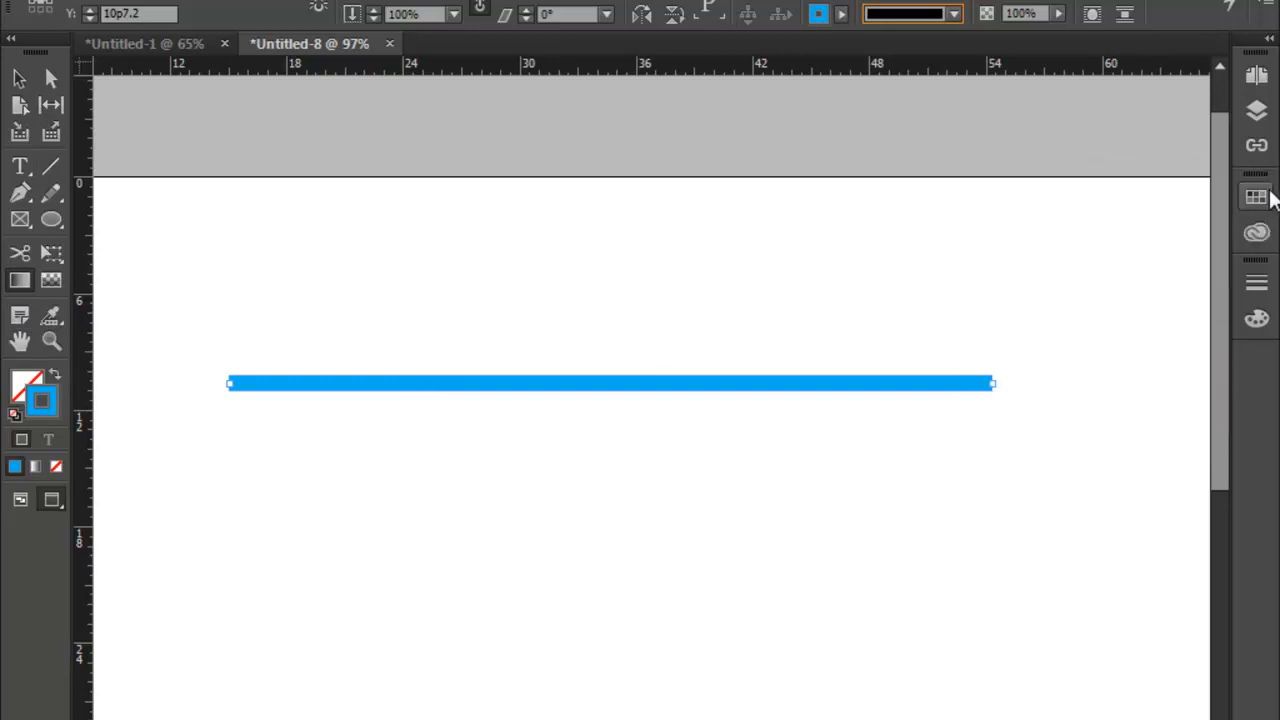
left_click(1257, 318)
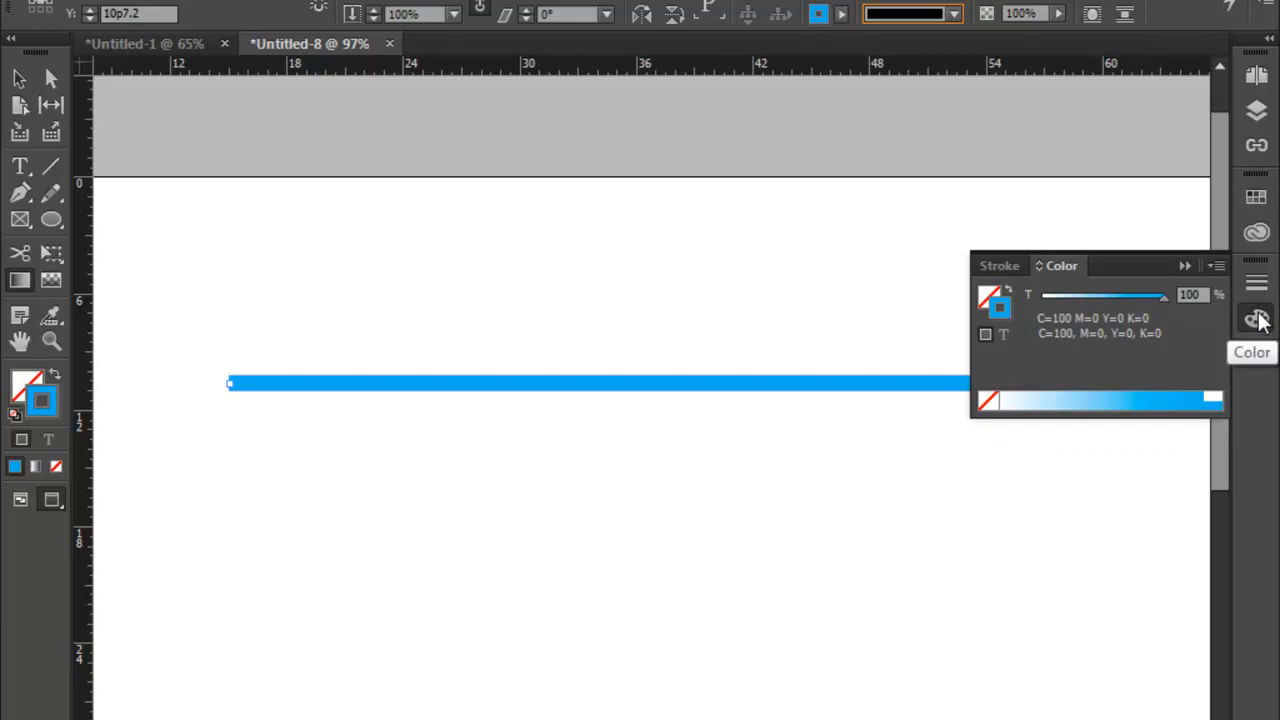
left_click(1258, 319)
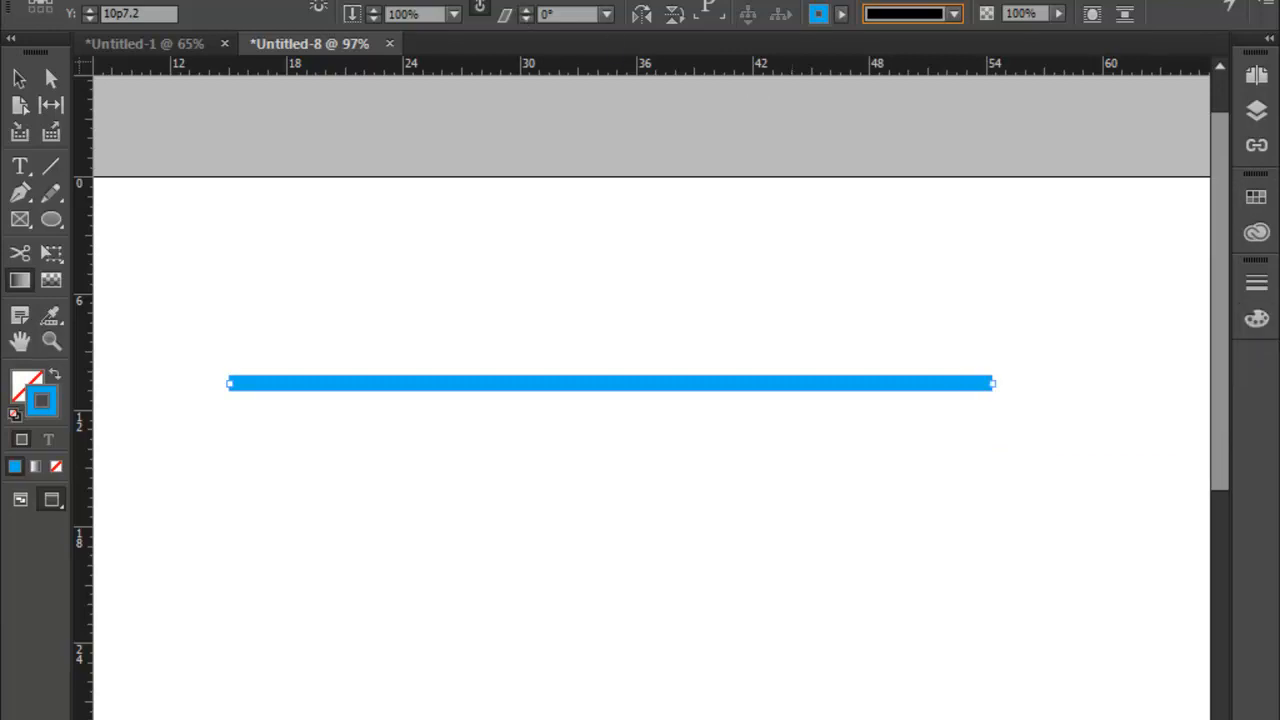
left_click(415, 0)
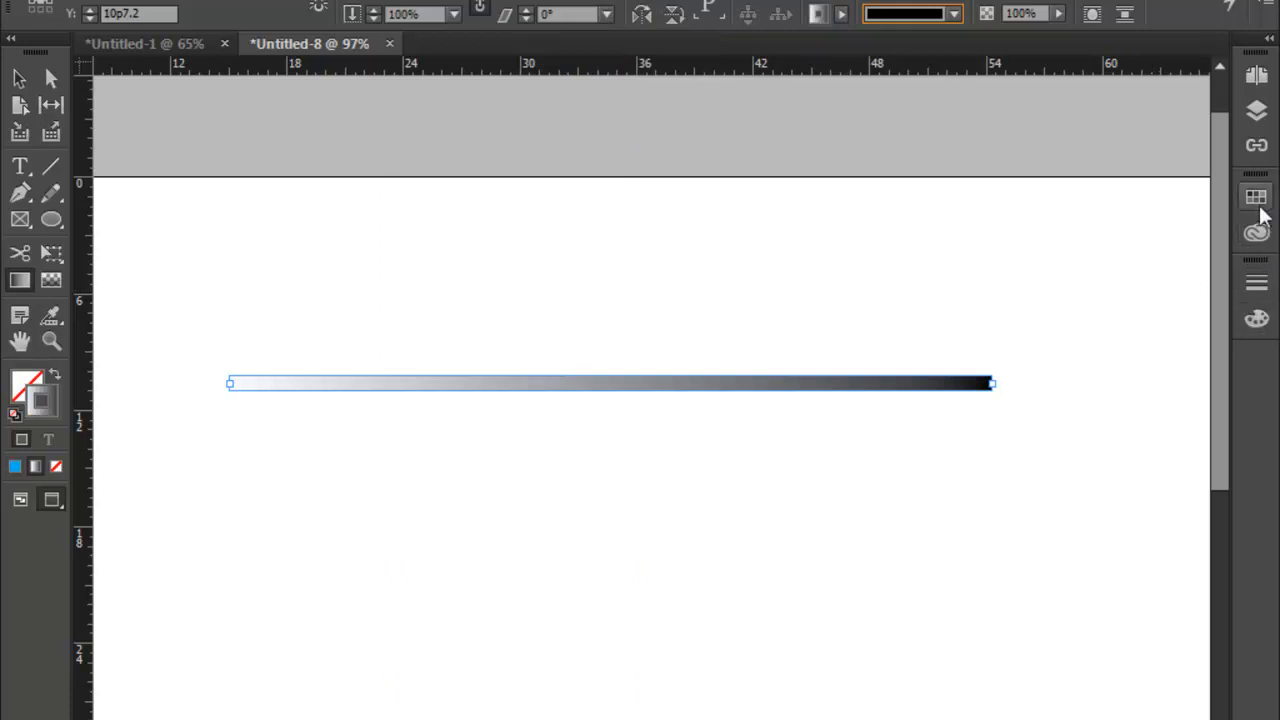
left_click(1257, 200)
left_click(1088, 180)
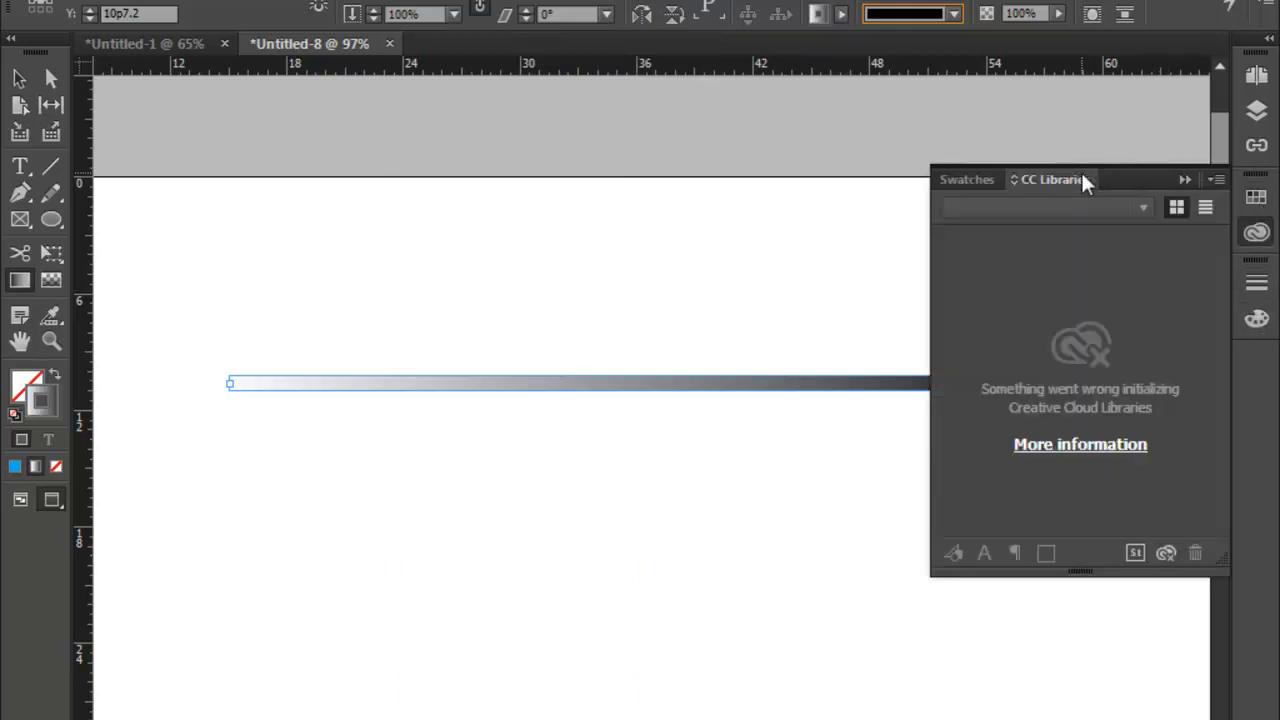
left_click(965, 179)
left_click(1258, 200)
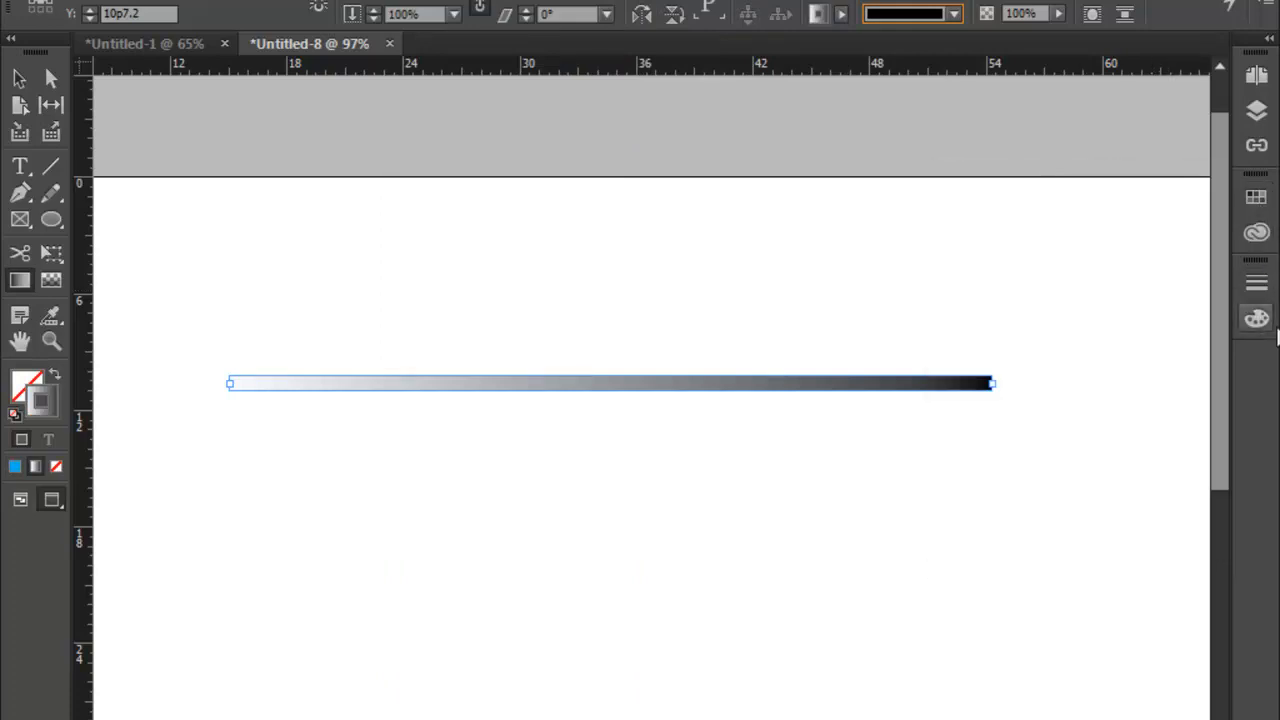
- Float the Color panel below the line and try the solid cyan stroke at a tint of about 74%
left_click(1255, 320)
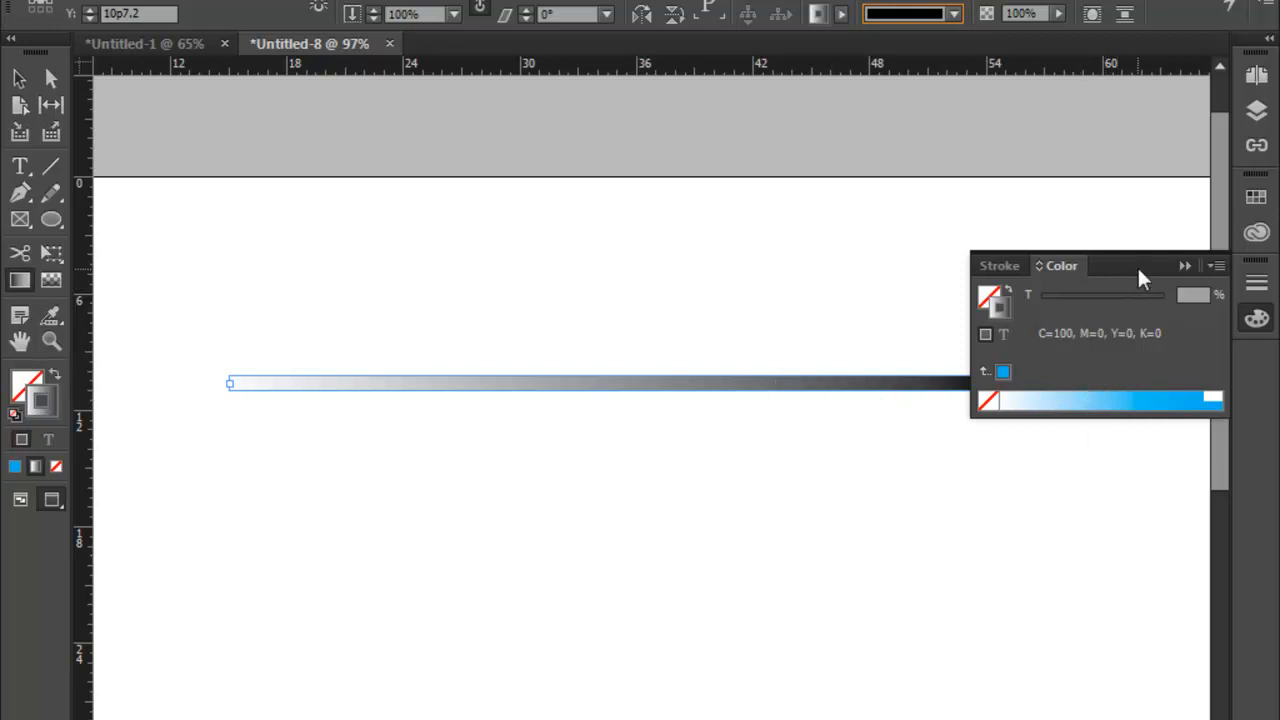
mouse_move(1084, 268)
left_mouse_down()
mouse_move(849, 464)
mouse_move(838, 458)
left_mouse_up()
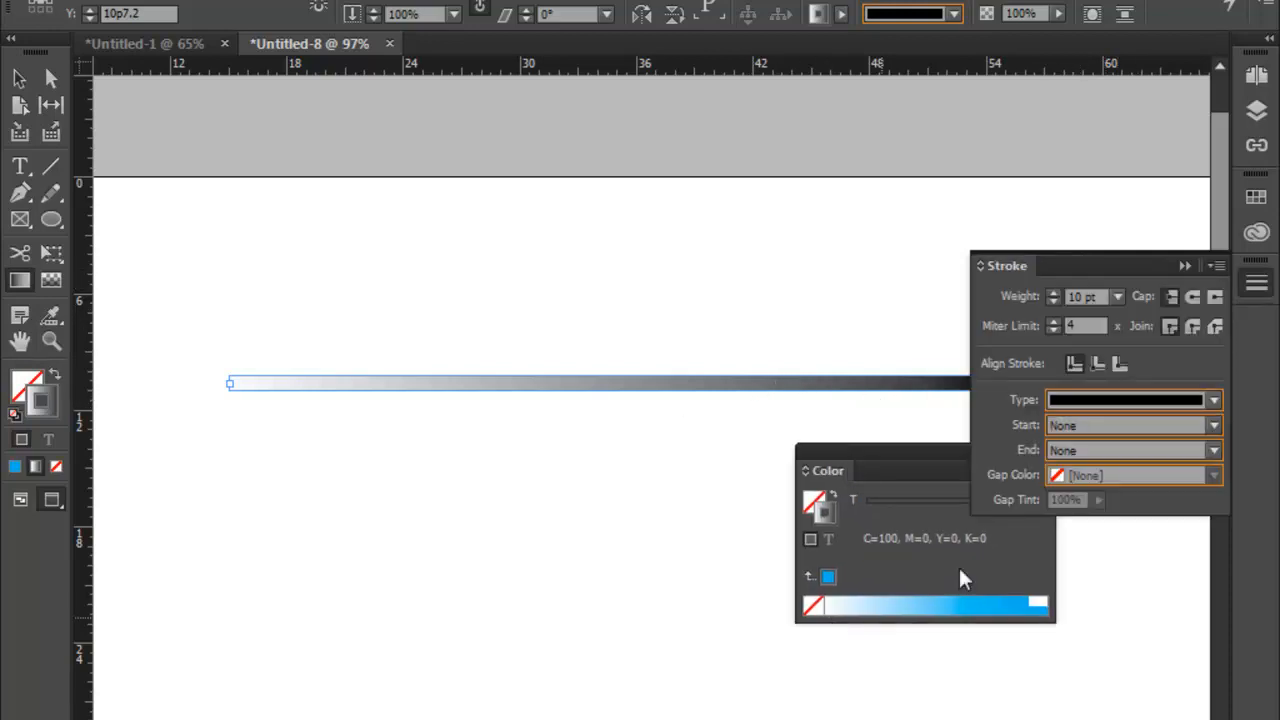
left_click(1184, 266)
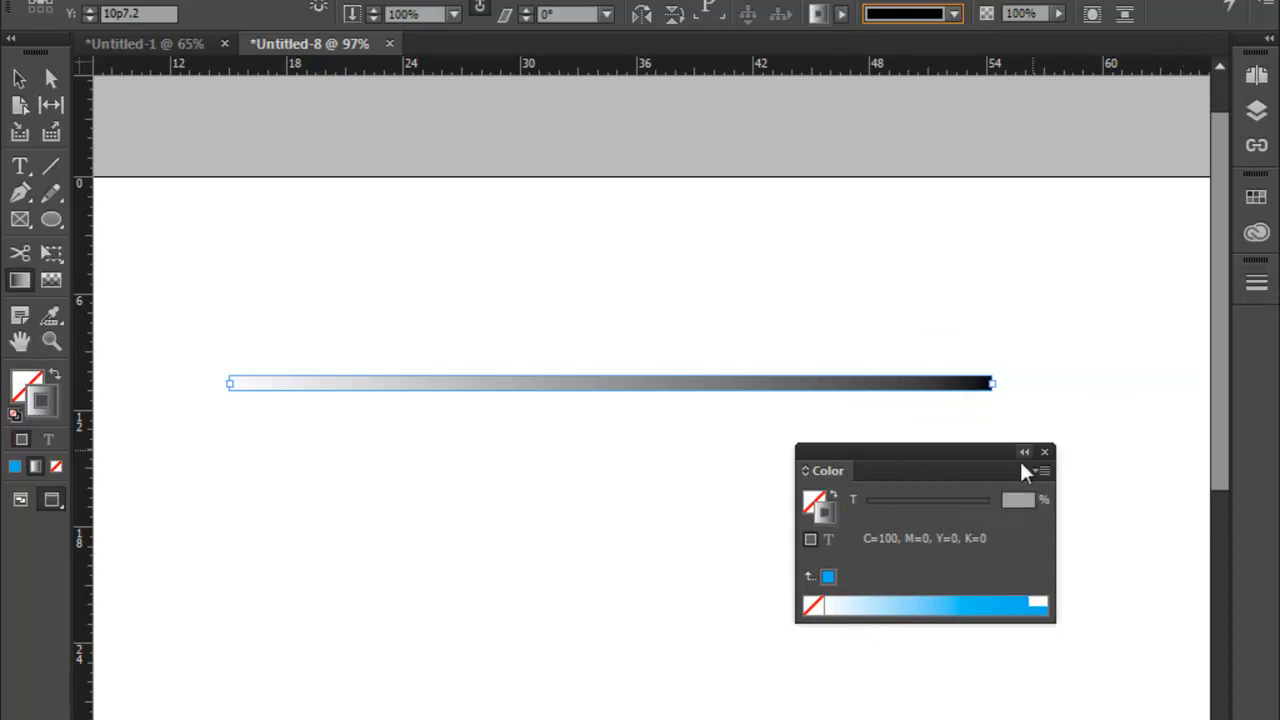
left_click_drag(908, 452, 947, 435)
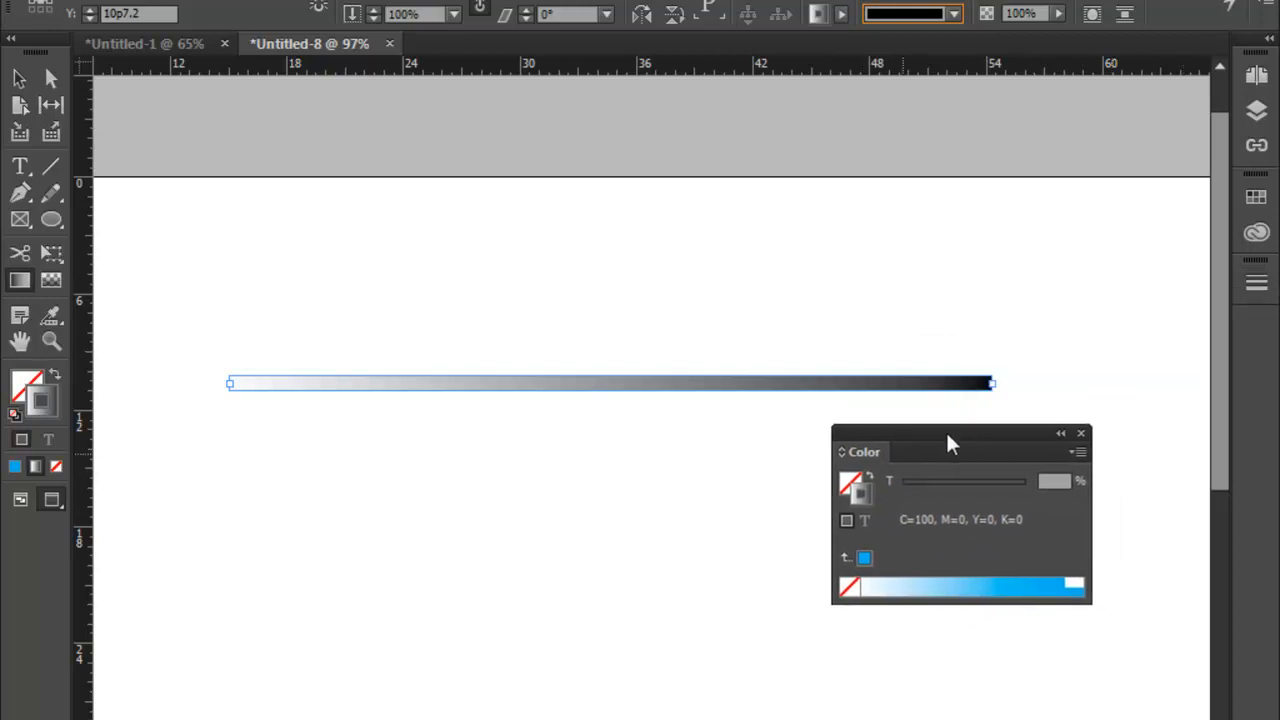
left_click(865, 562)
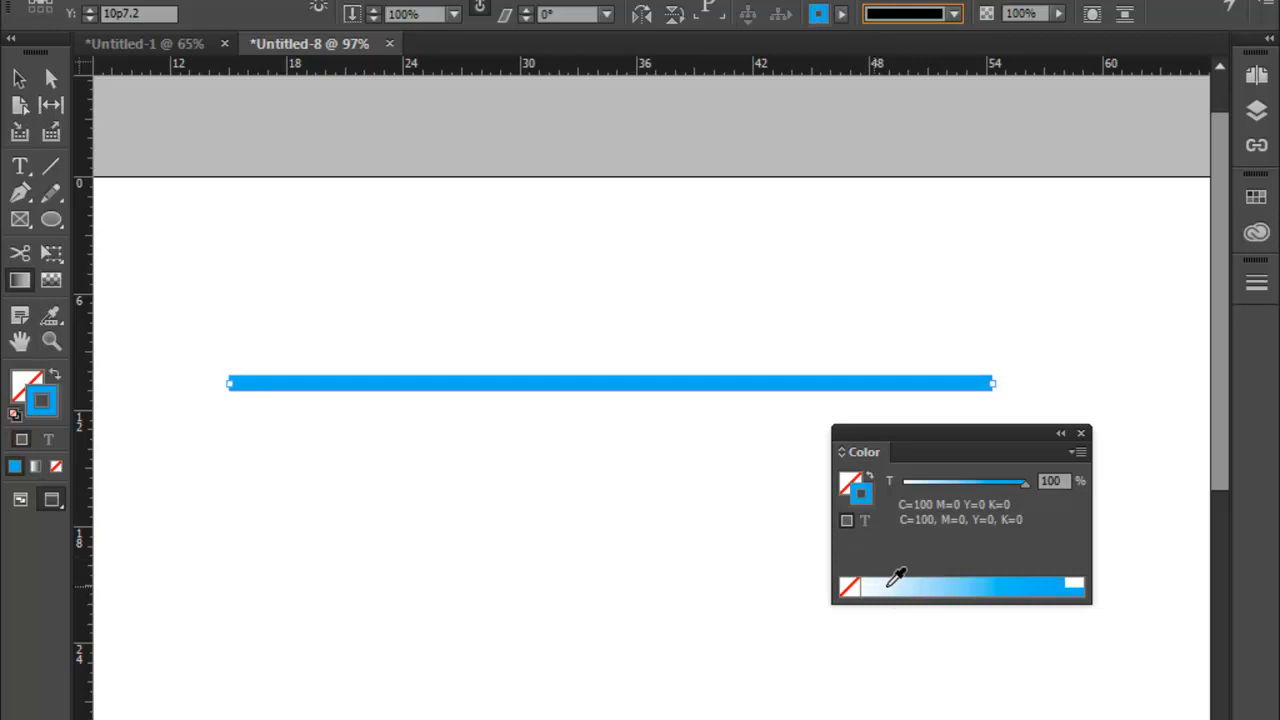
left_click_drag(924, 484, 994, 485)
- Reapply the linear white-to-black gradient to the line's stroke, replace the Color panel with the Gradient panel and place it near the line's end
left_click(35, 467)
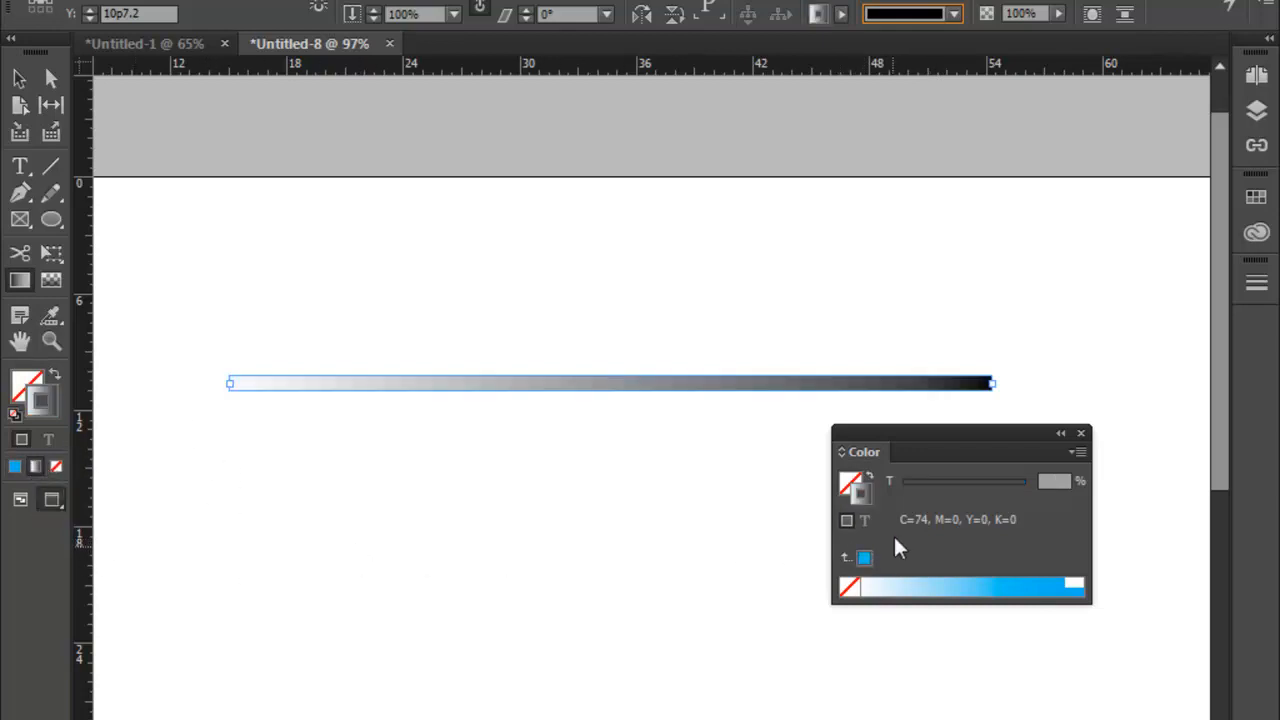
double_click(35, 467)
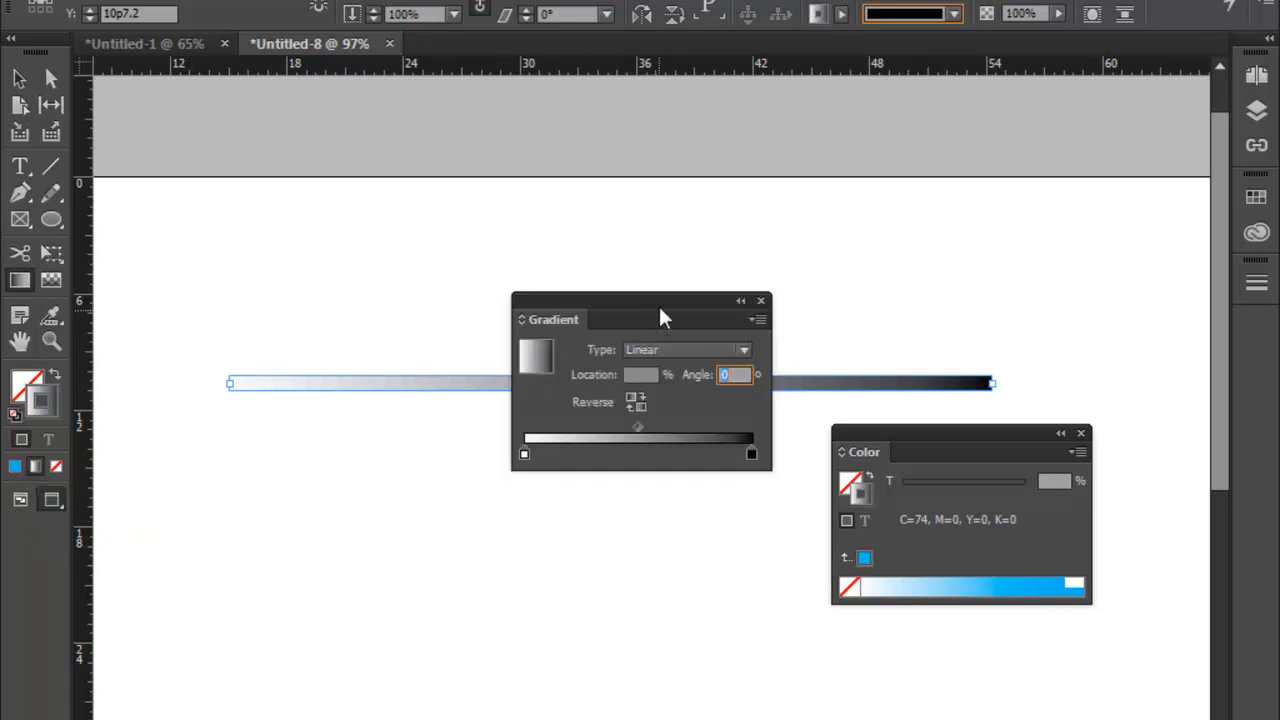
left_click_drag(658, 307, 906, 256)
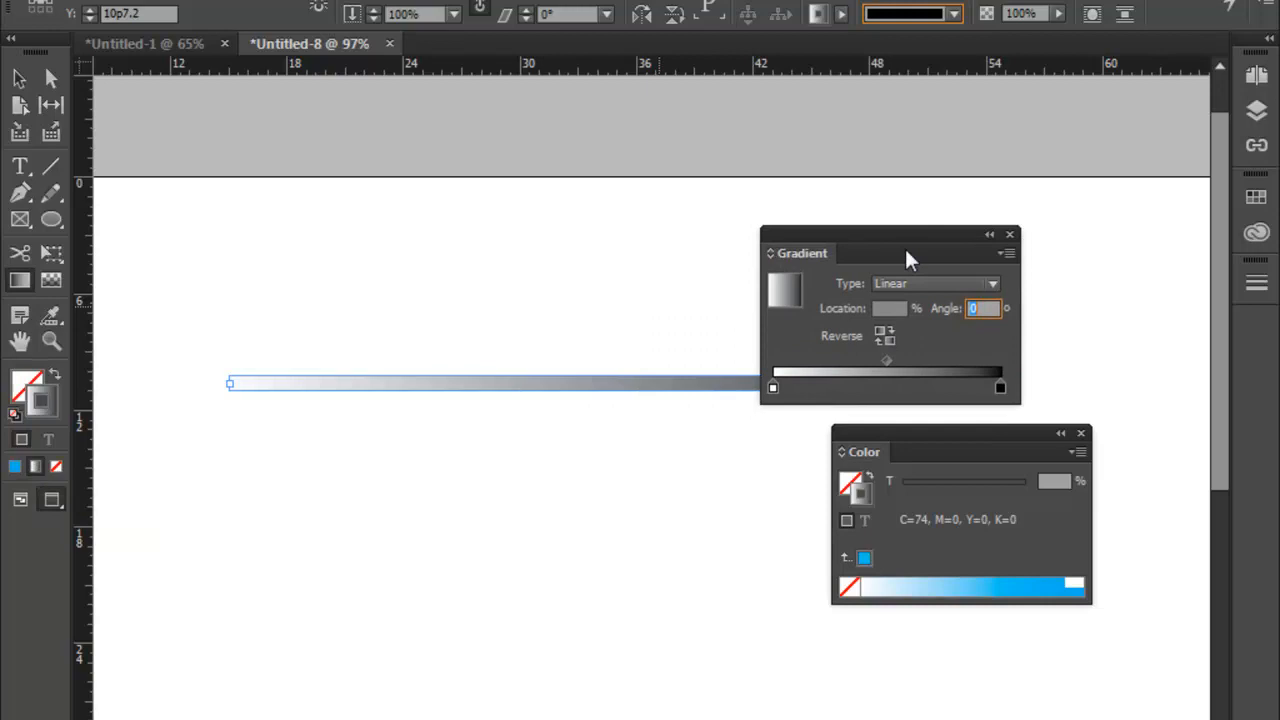
left_click(1080, 434)
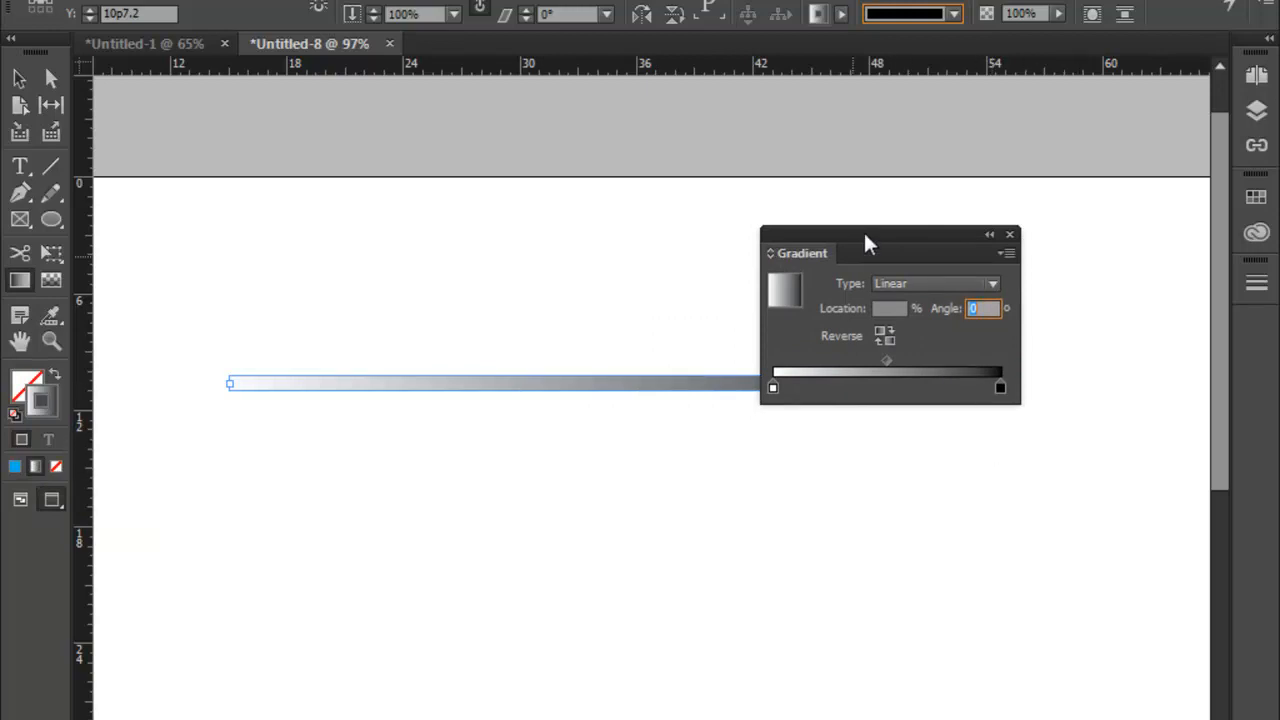
left_click_drag(866, 240, 933, 315)
- Hide the Gradient panel and show it again
left_click(436, 3)
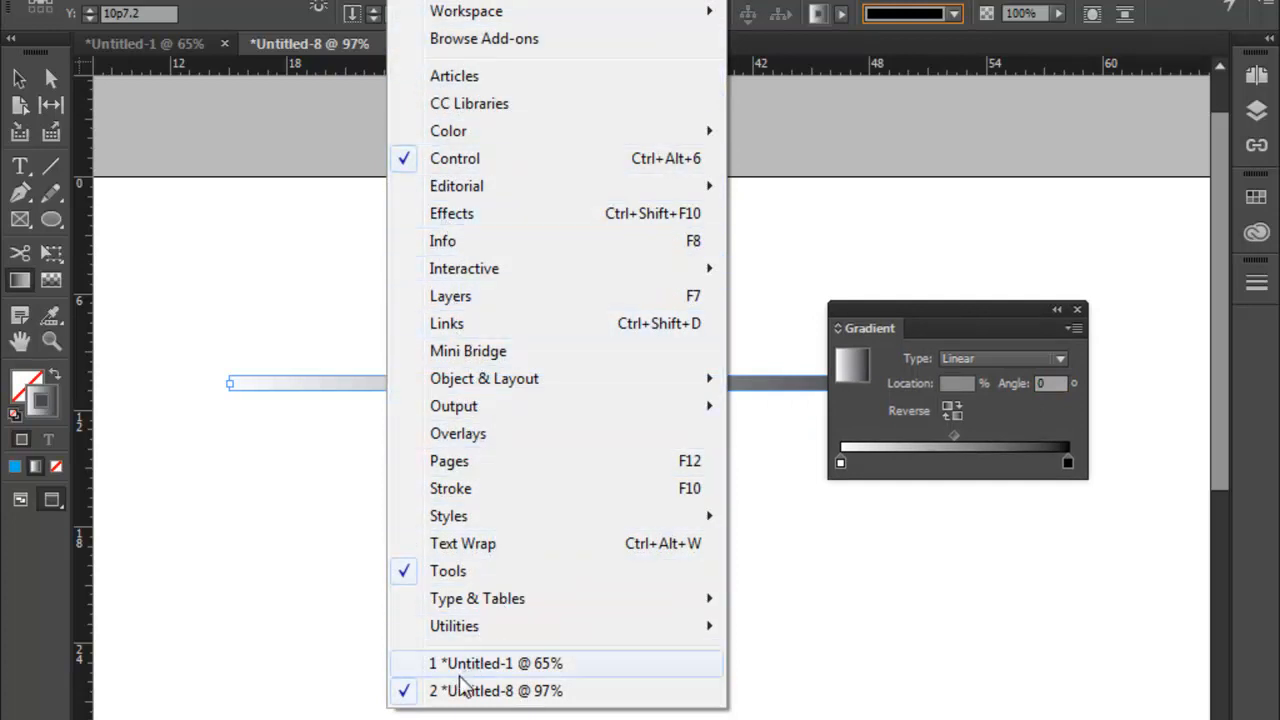
mouse_move(457, 385)
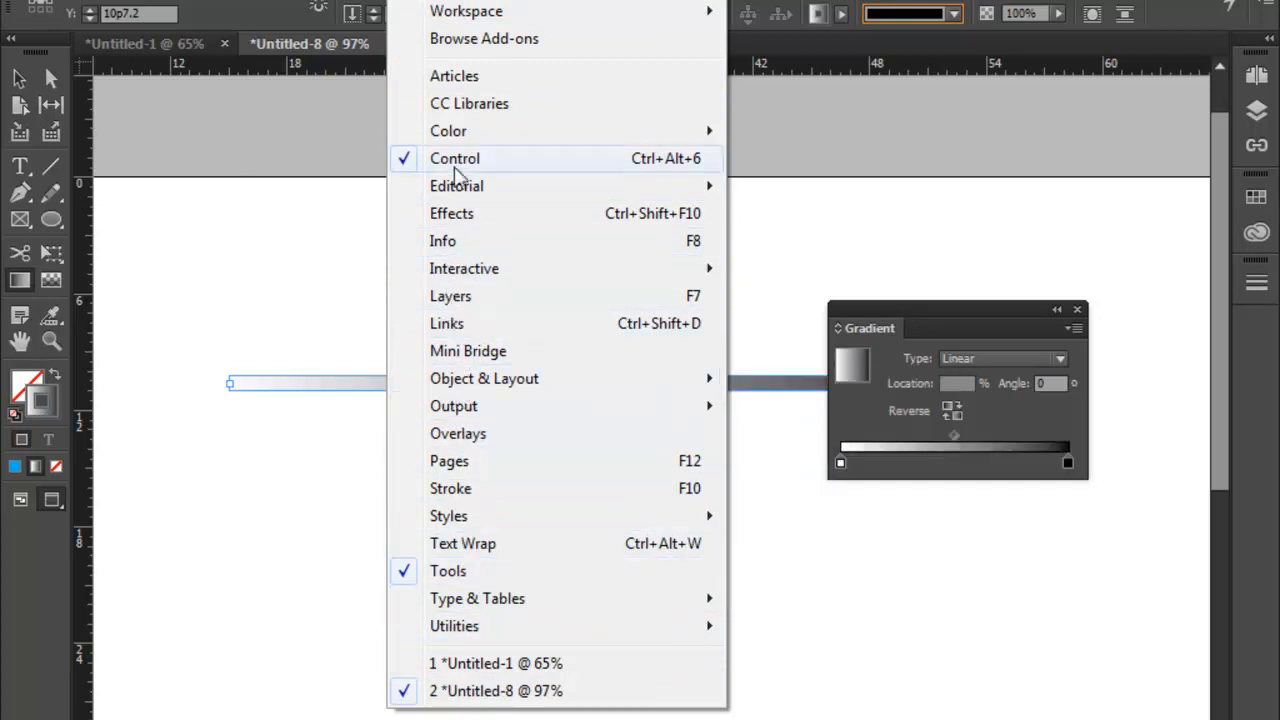
mouse_move(692, 138)
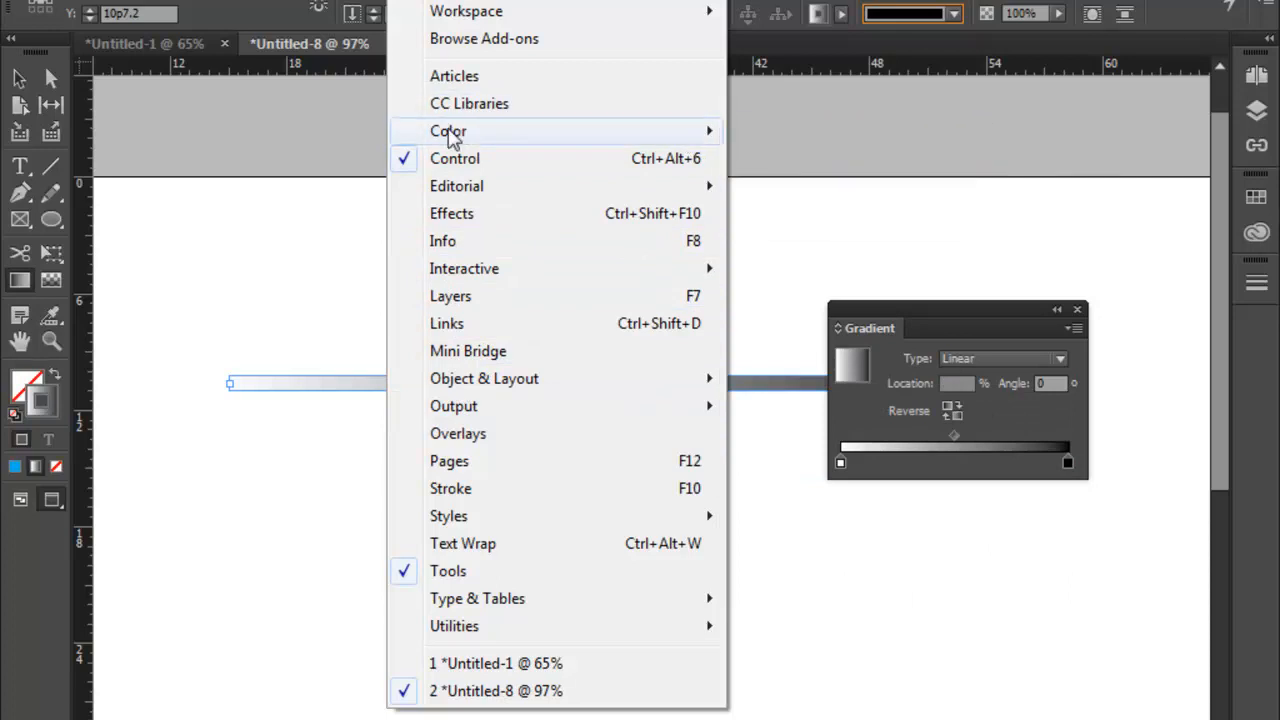
mouse_move(563, 134)
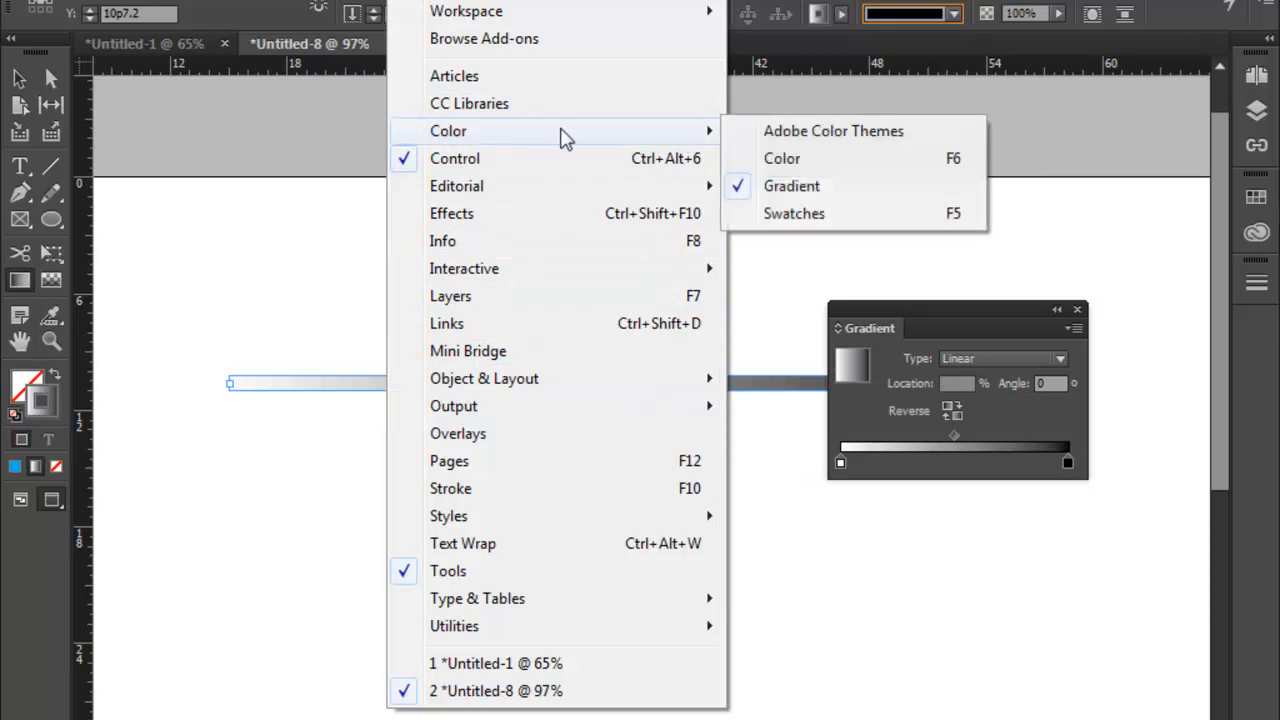
left_click(805, 190)
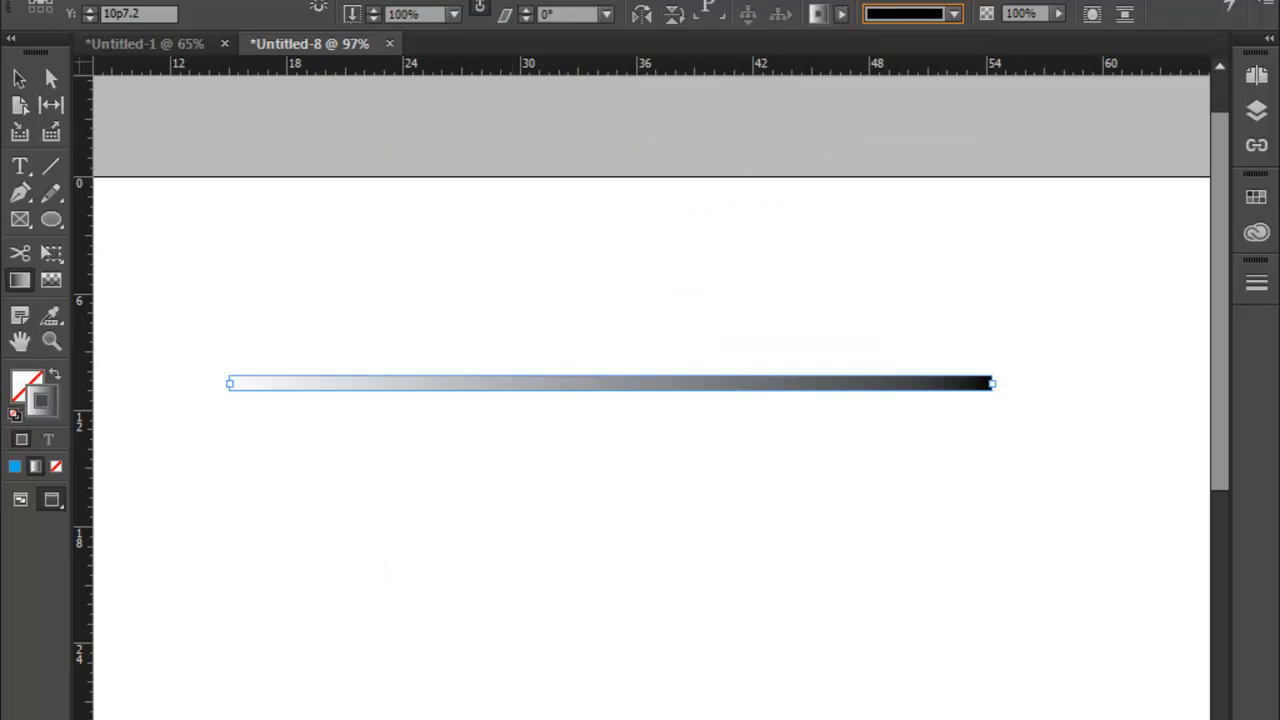
left_click(408, 1)
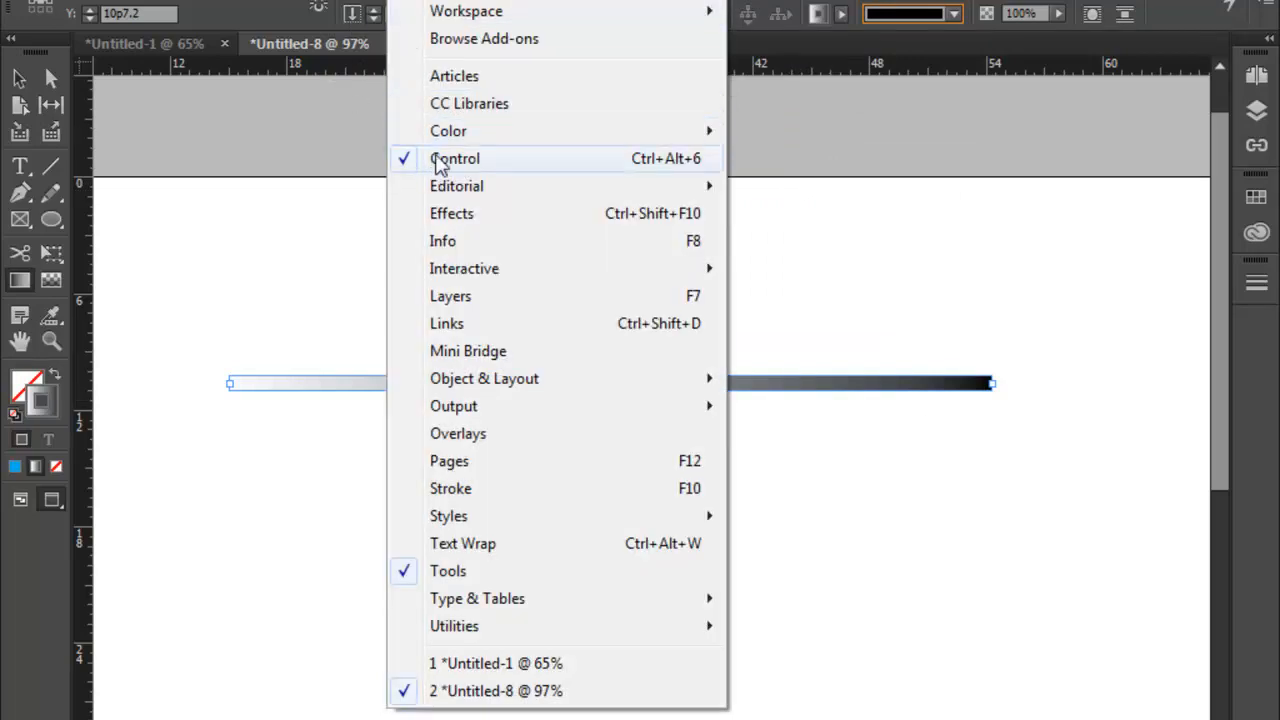
mouse_move(524, 137)
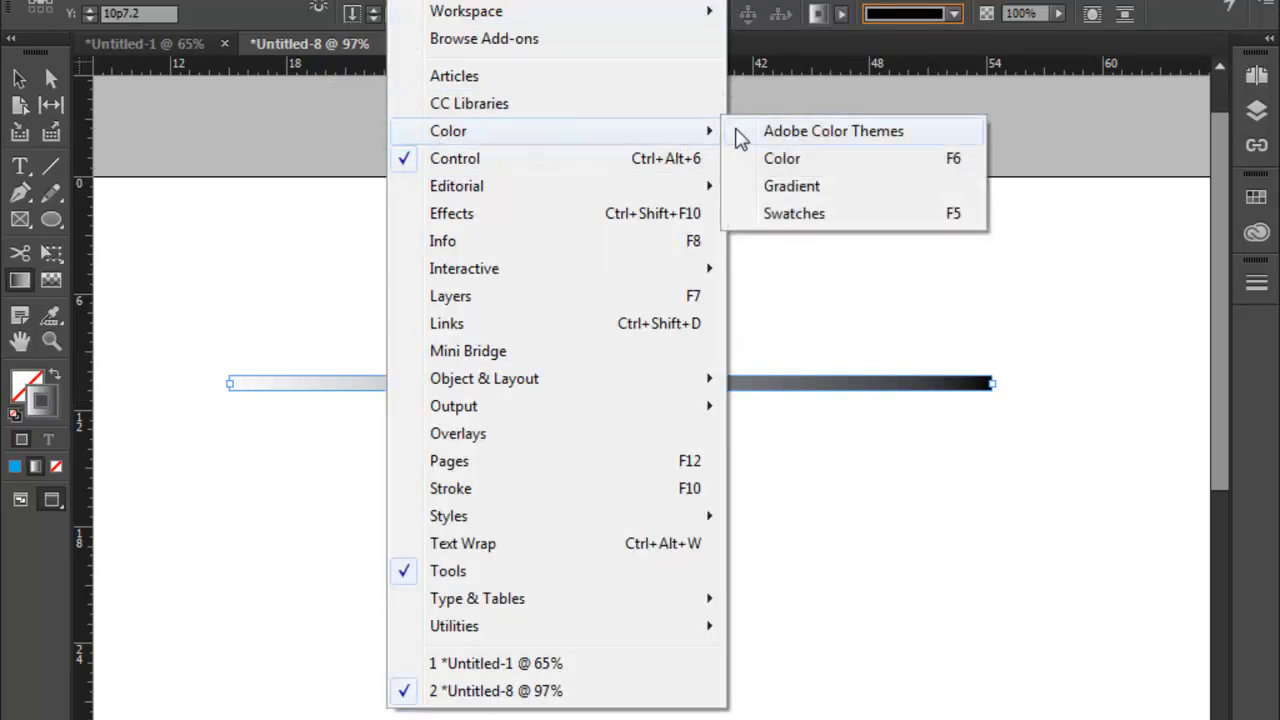
left_click(793, 187)
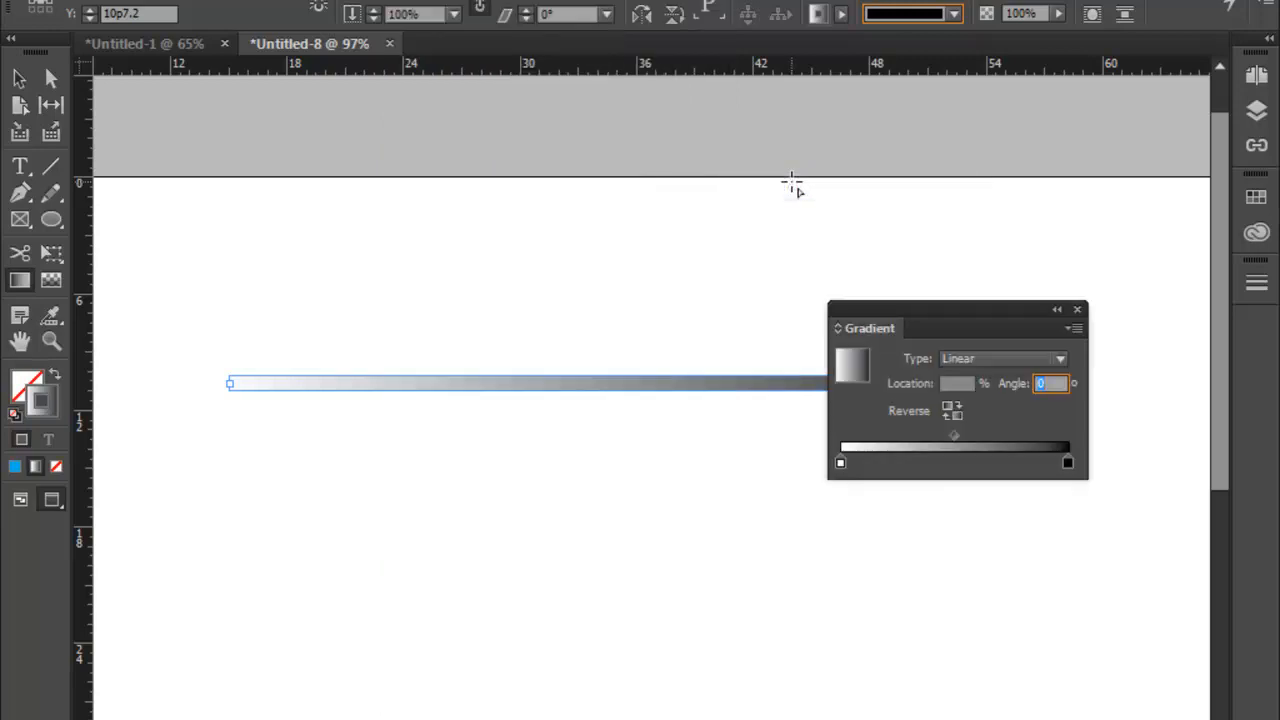
- Close the Gradient panel and reopen it twice
left_click_drag(968, 313, 996, 285)
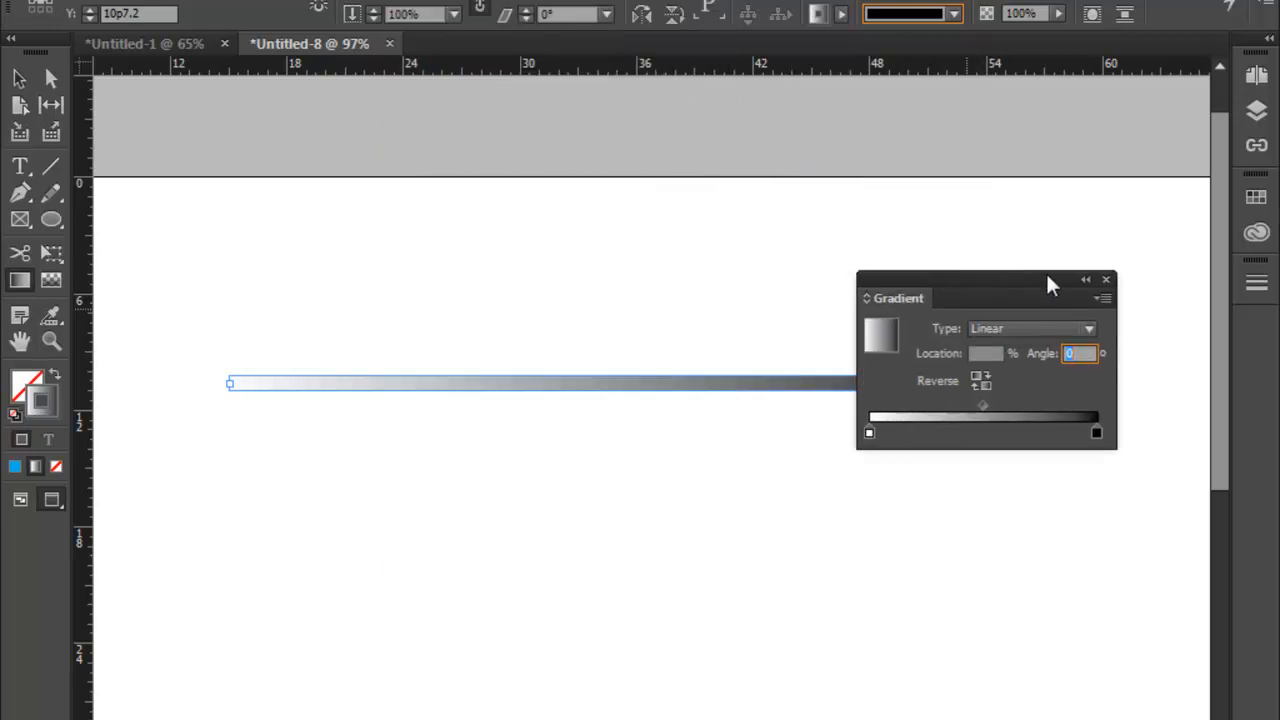
left_click(1105, 281)
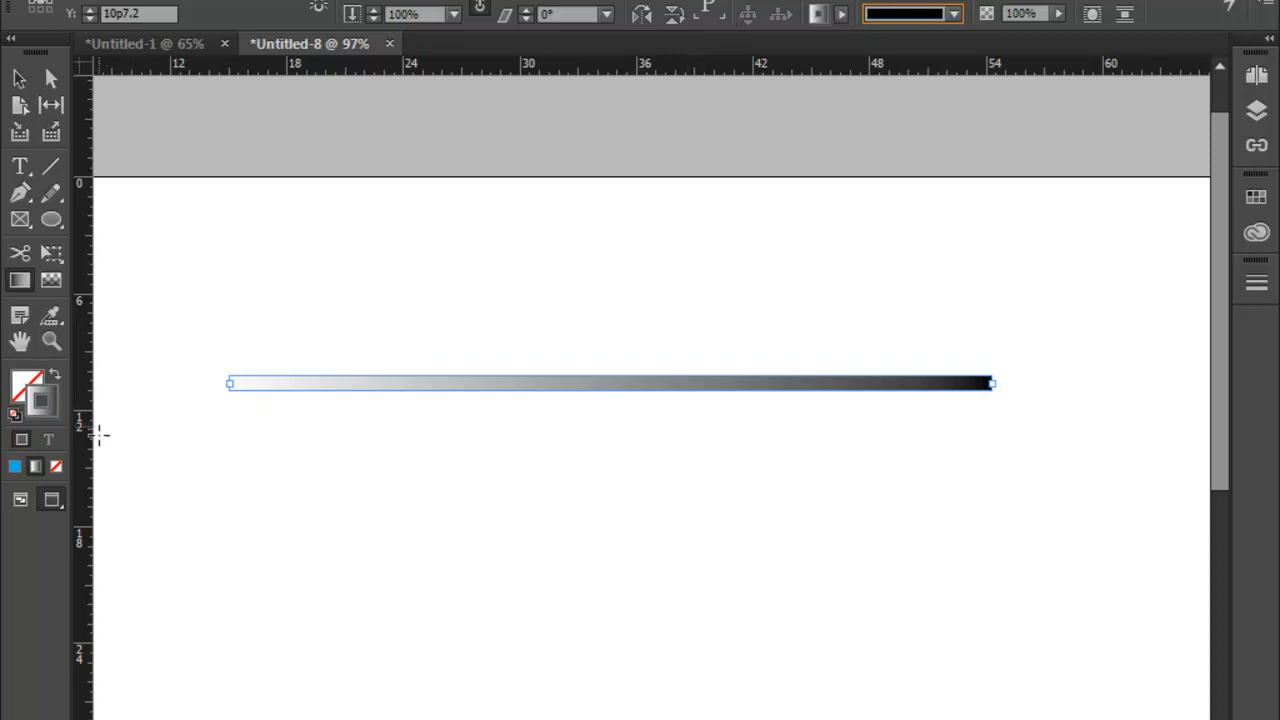
left_click(35, 472)
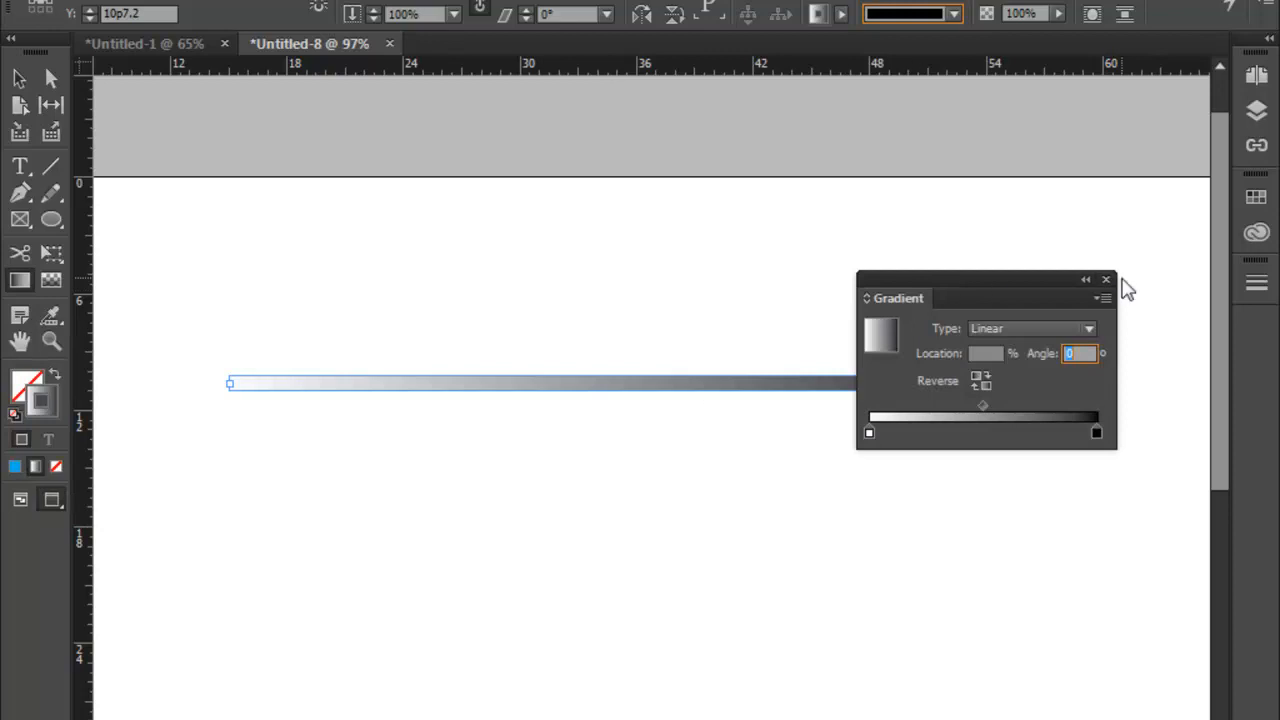
left_click(1106, 279)
left_click(412, 1)
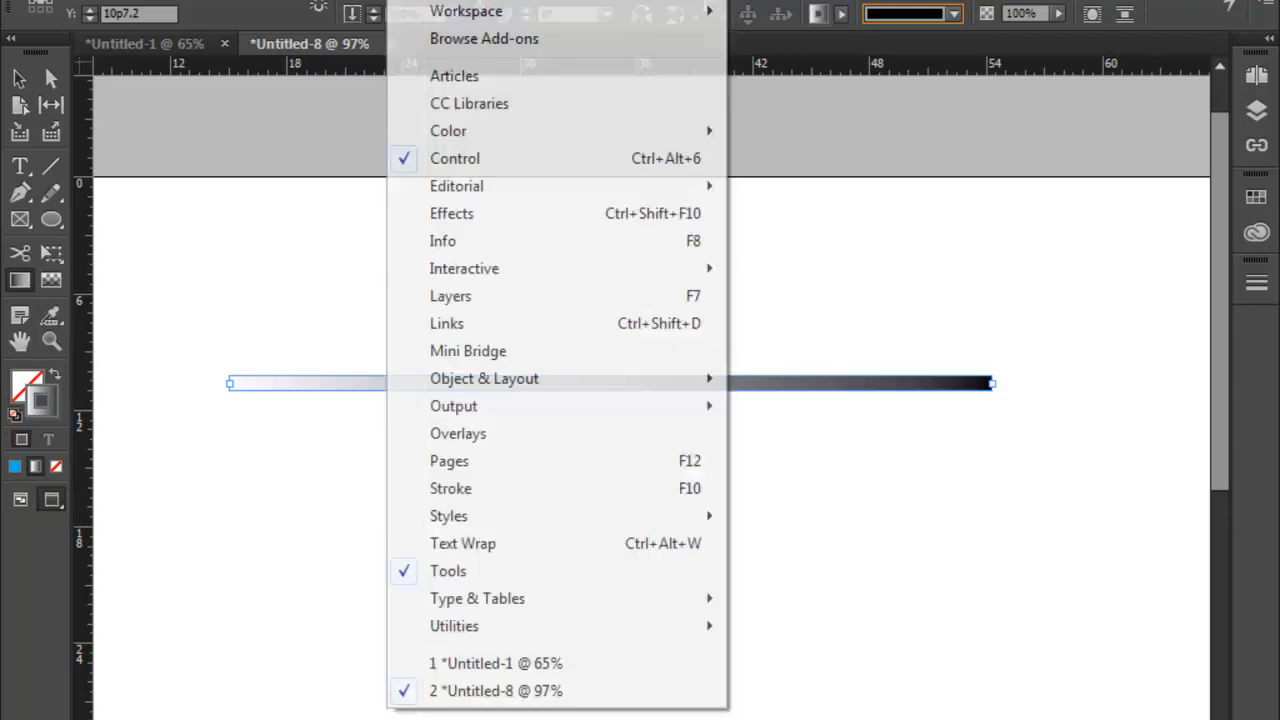
mouse_move(700, 131)
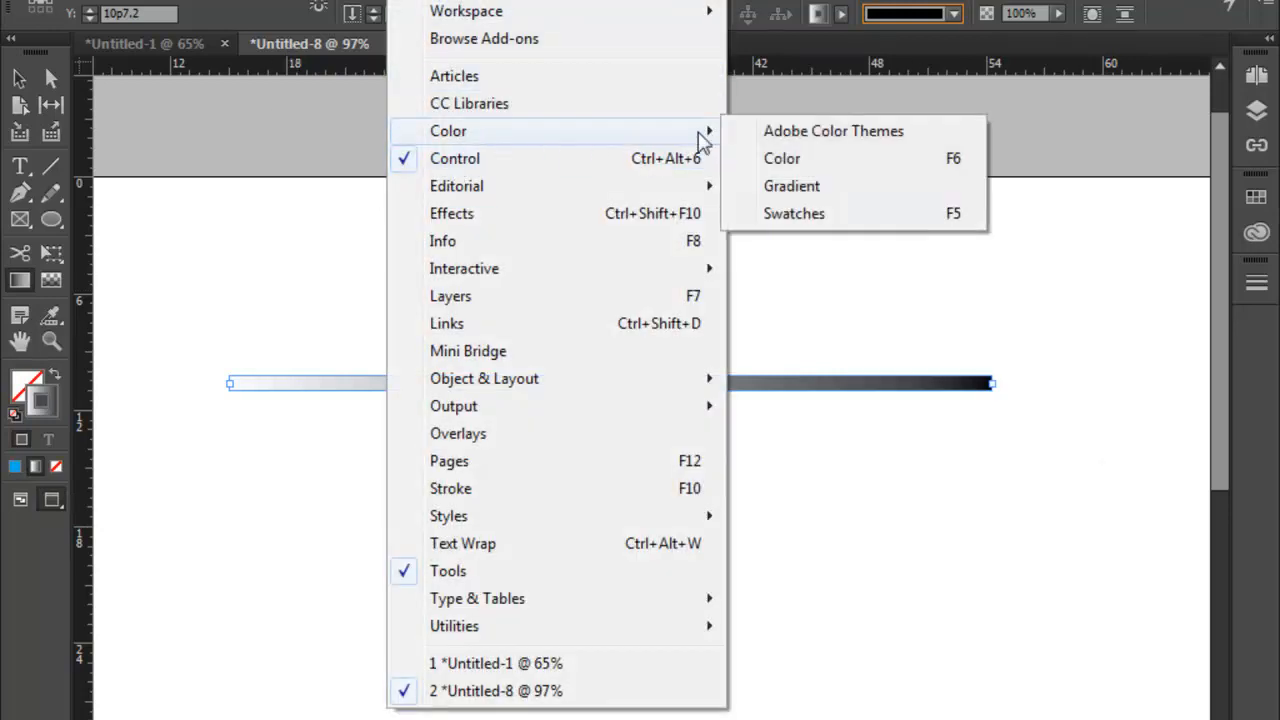
left_click(805, 185)
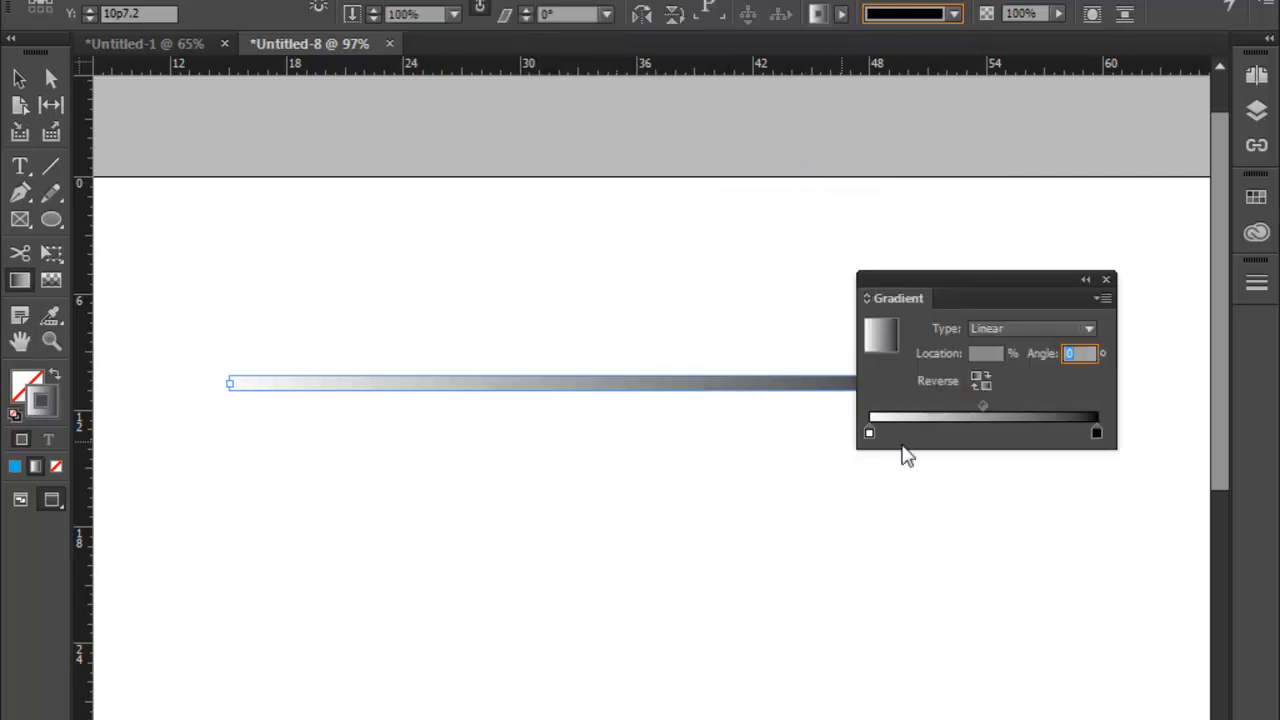
- Place the Gradient panel just below the line's black end and change the stroke's gradient type to Radial
left_click_drag(1003, 270, 1064, 135)
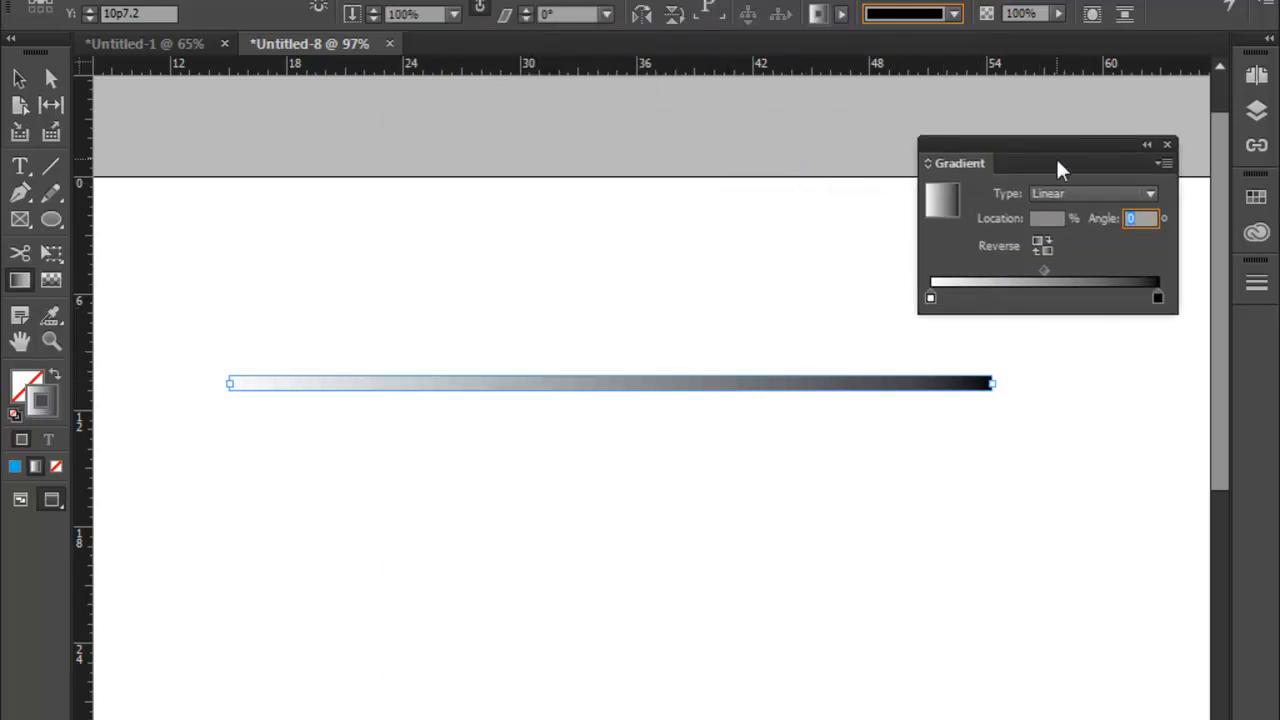
left_click_drag(1022, 152, 992, 428)
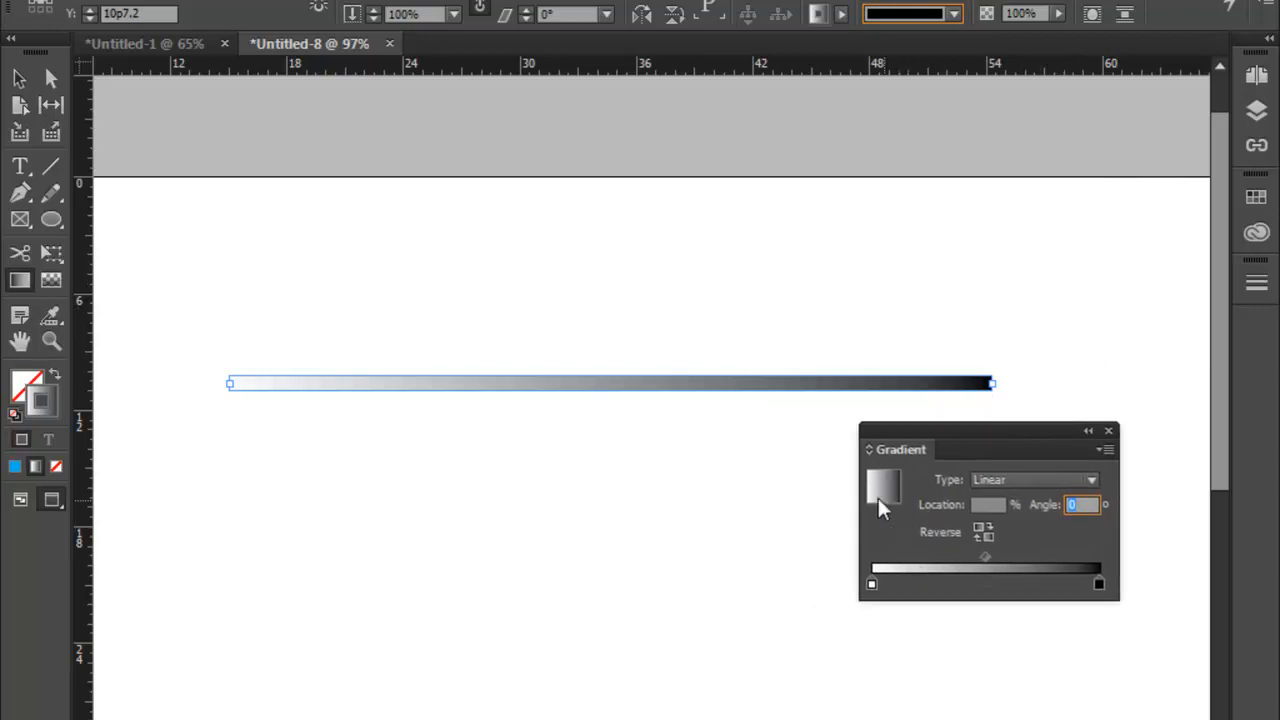
left_click(1047, 480)
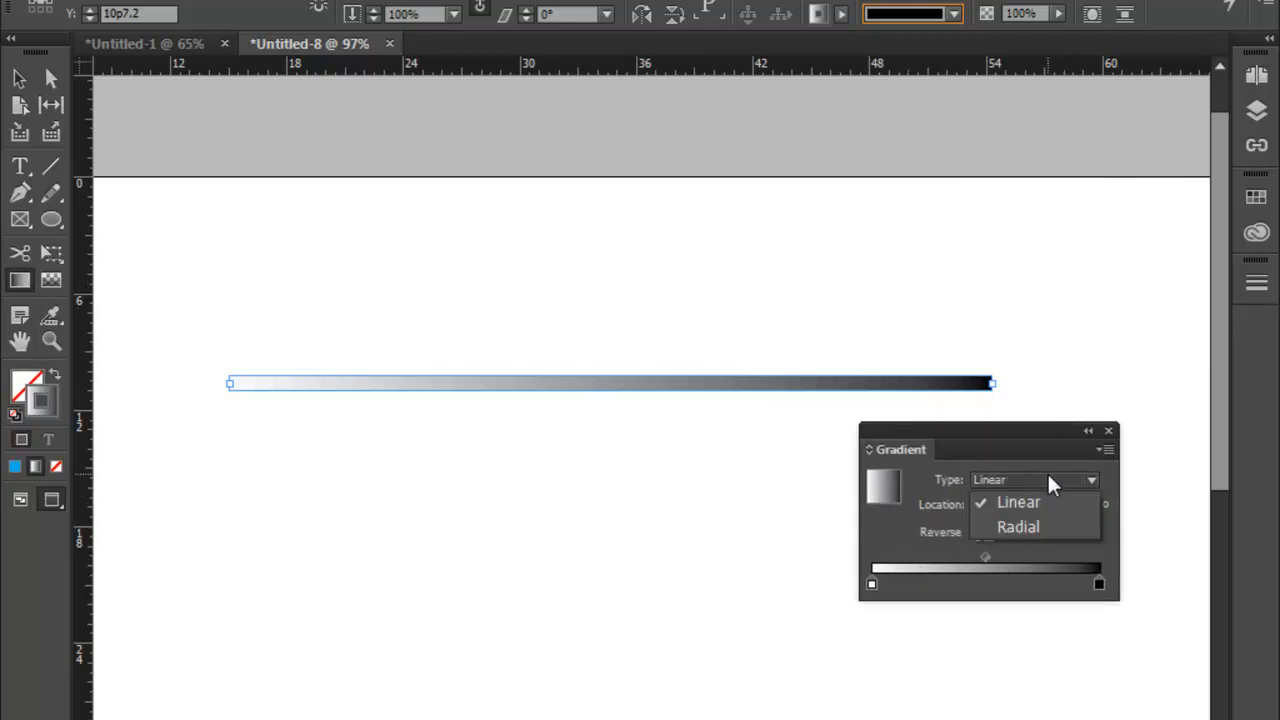
left_click(1023, 528)
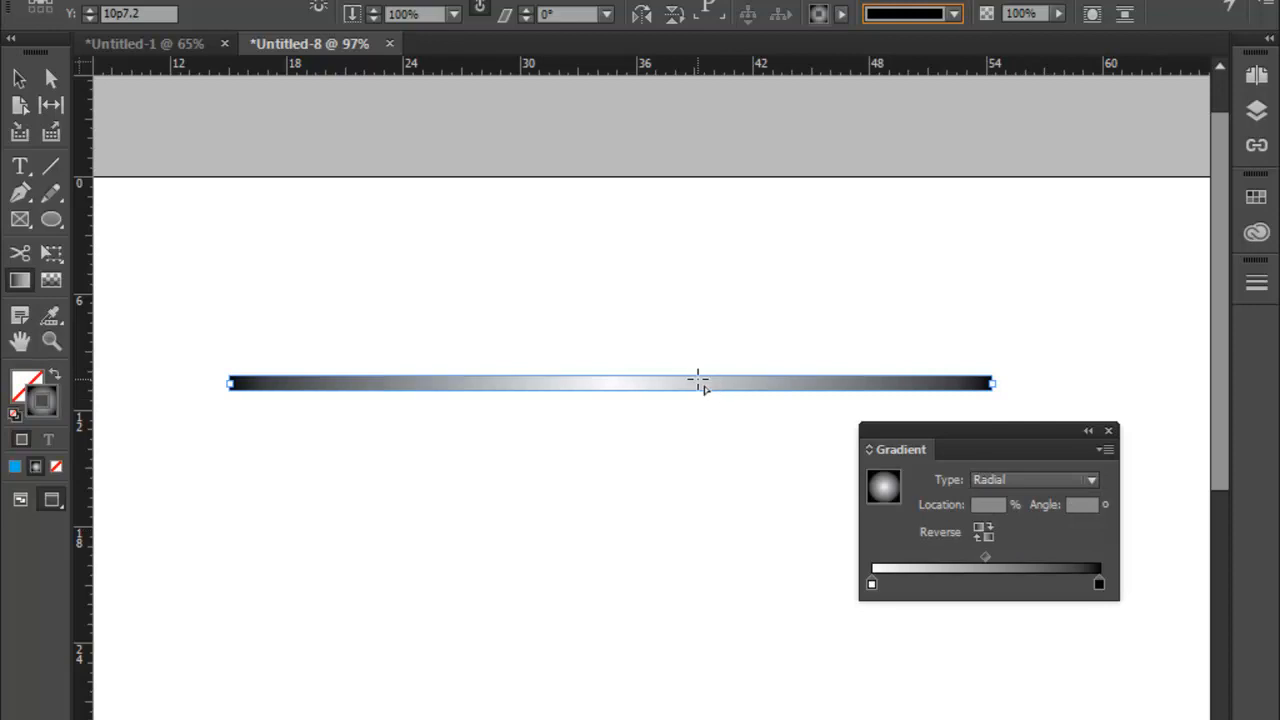
- Set the line's stroke weight to 50 pt and move the Gradient panel clear of the thickened line
left_click(815, 45)
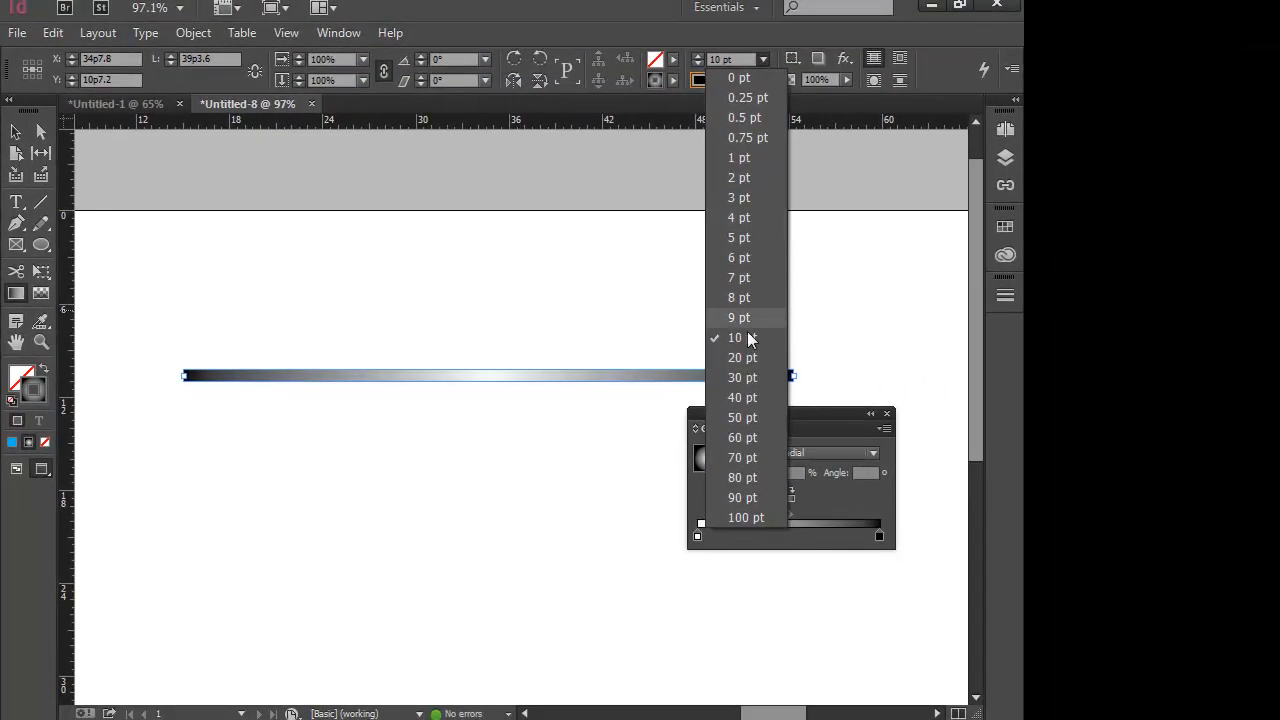
left_click(741, 417)
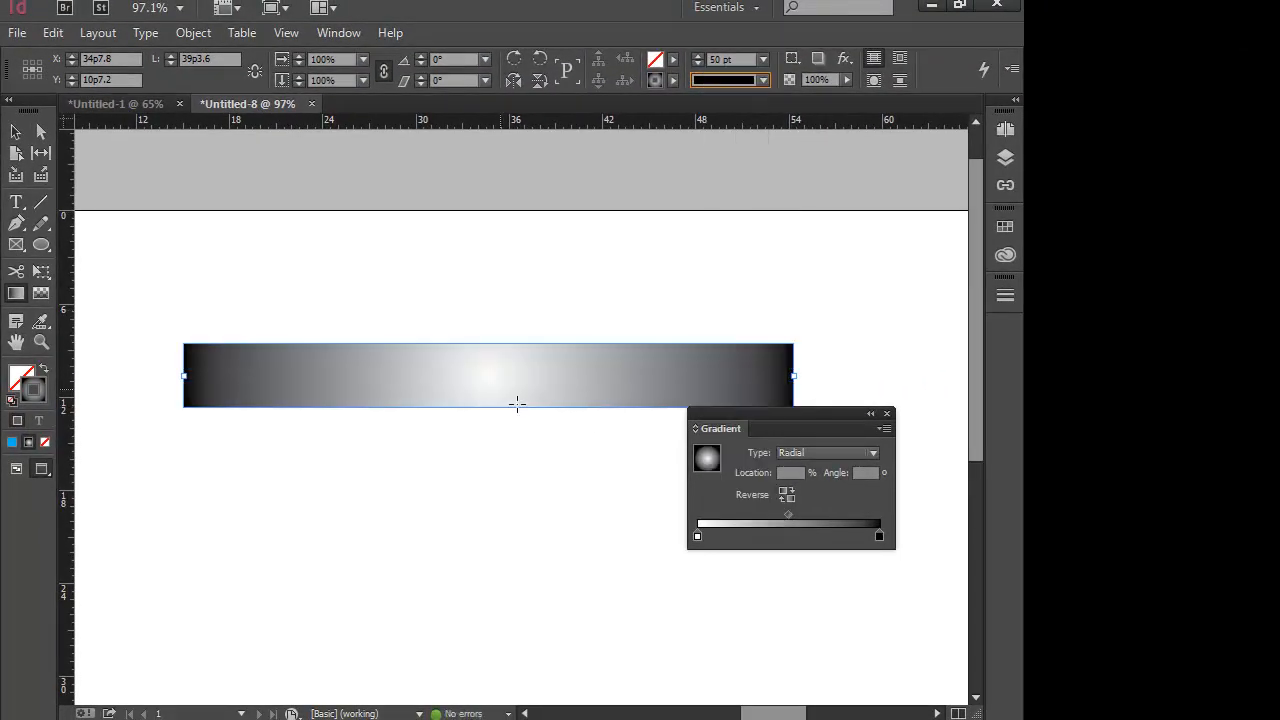
left_click_drag(837, 422, 881, 444)
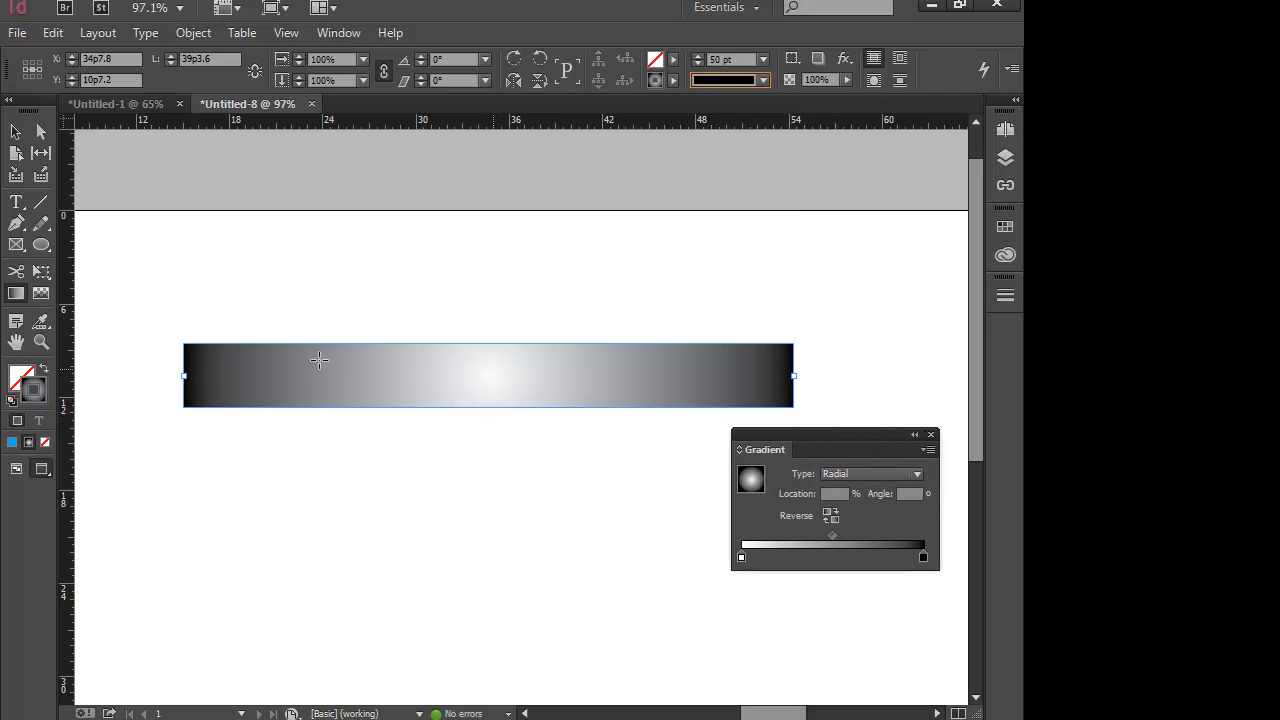
- Duplicate the radial gradient line twice to stack three lines on the page, and select the middle one
left_click(15, 131)
left_click_drag(451, 374, 466, 510)
left_click(523, 278)
left_click(546, 414)
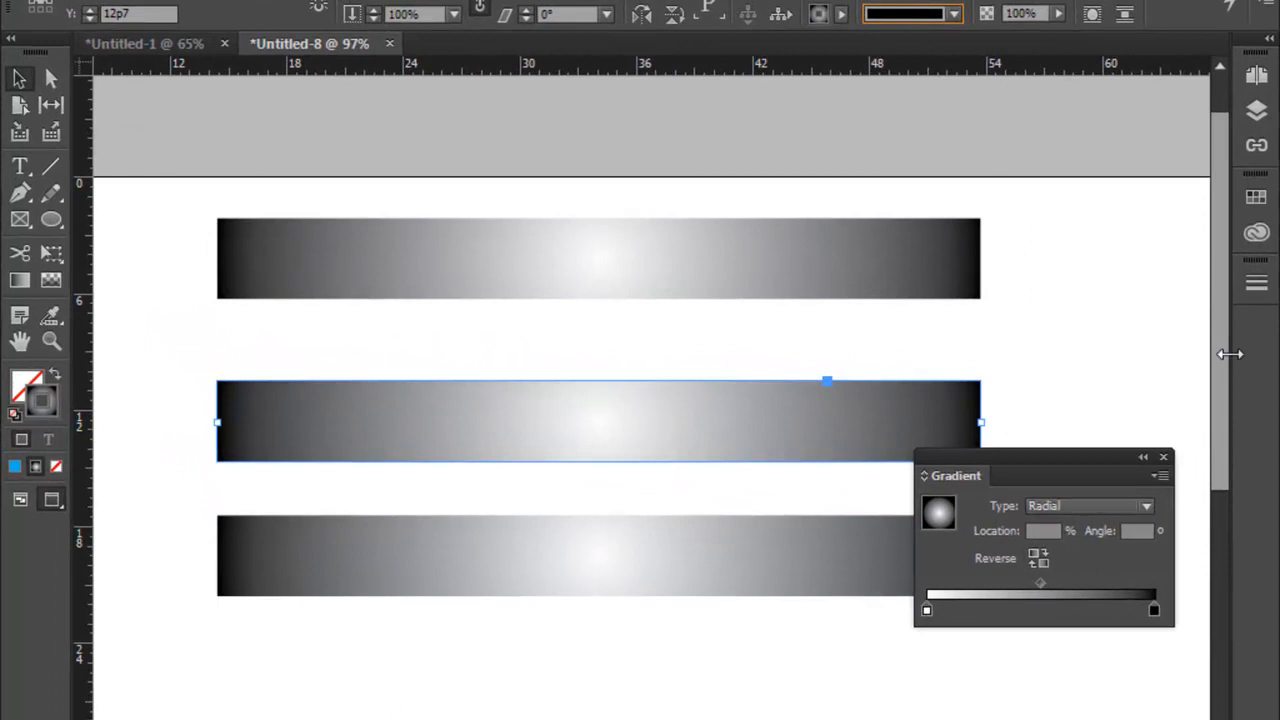
- Float the Swatches panel out of the dock above the Gradient panel and lower the Gradient panel to separate the two
left_click(1260, 201)
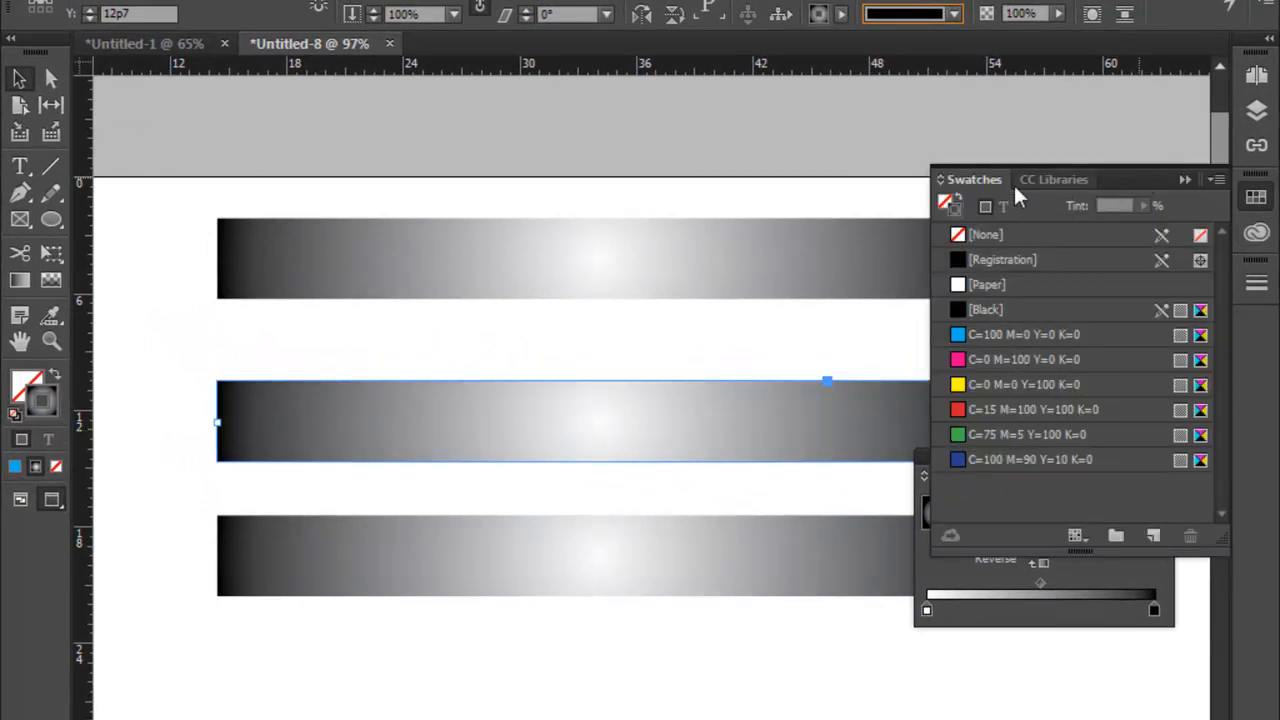
left_click(1260, 201)
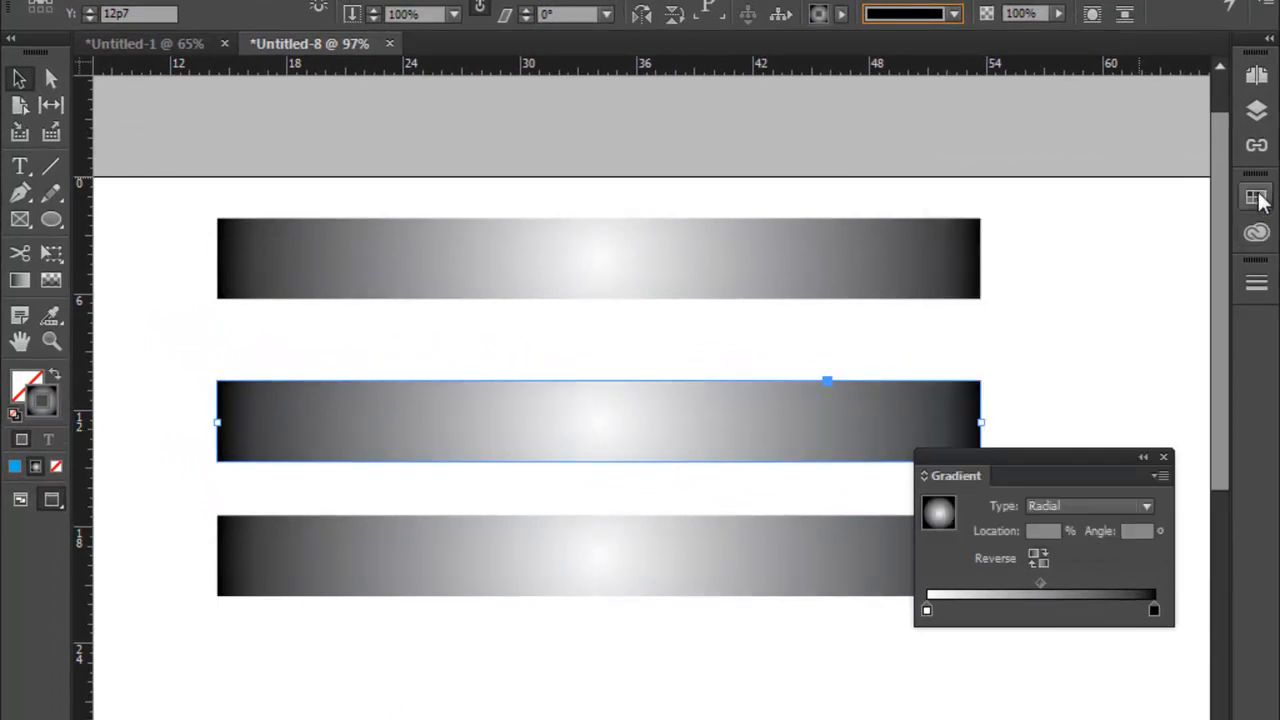
left_click(1257, 199)
left_click_drag(965, 180, 600, 429)
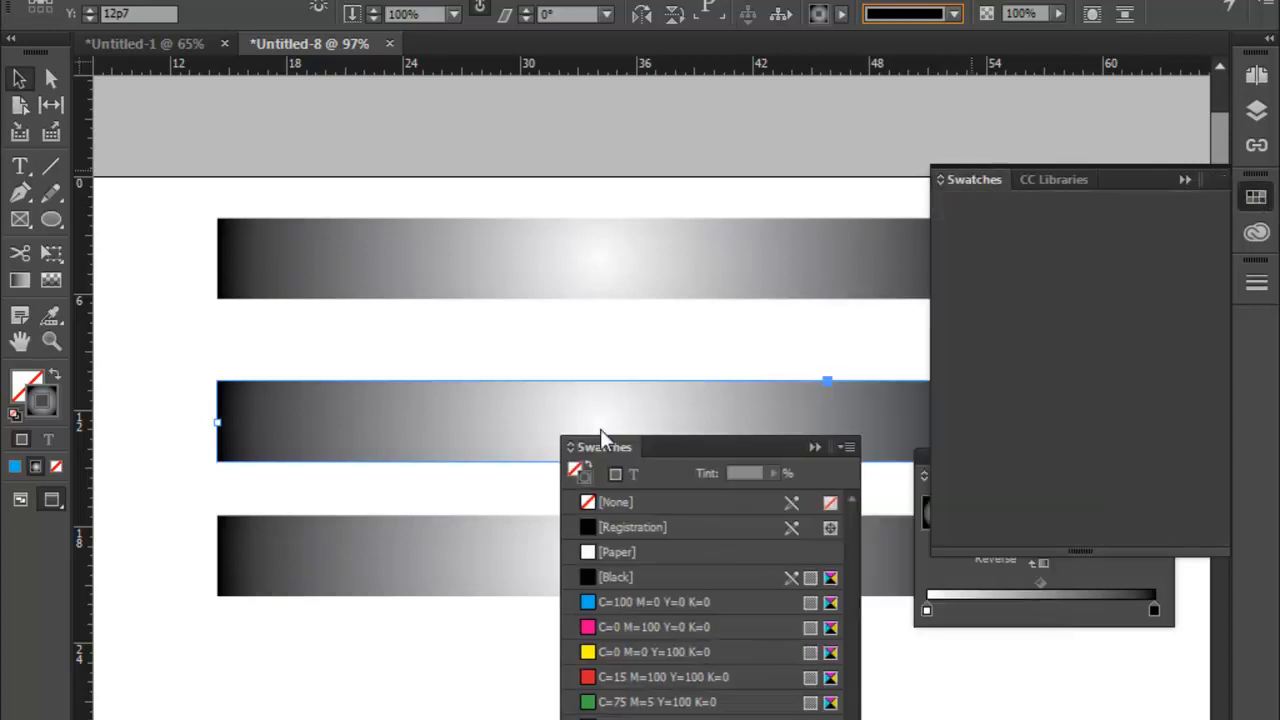
left_click(1184, 181)
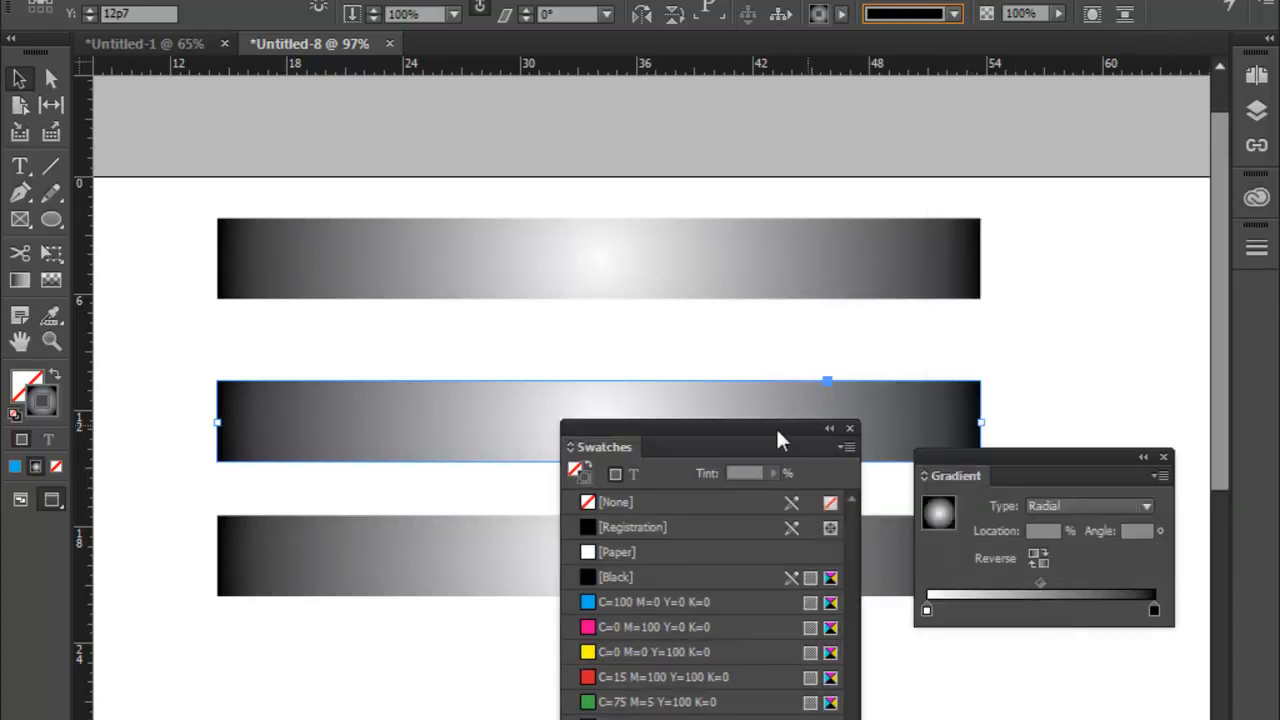
left_click_drag(777, 432, 1103, 57)
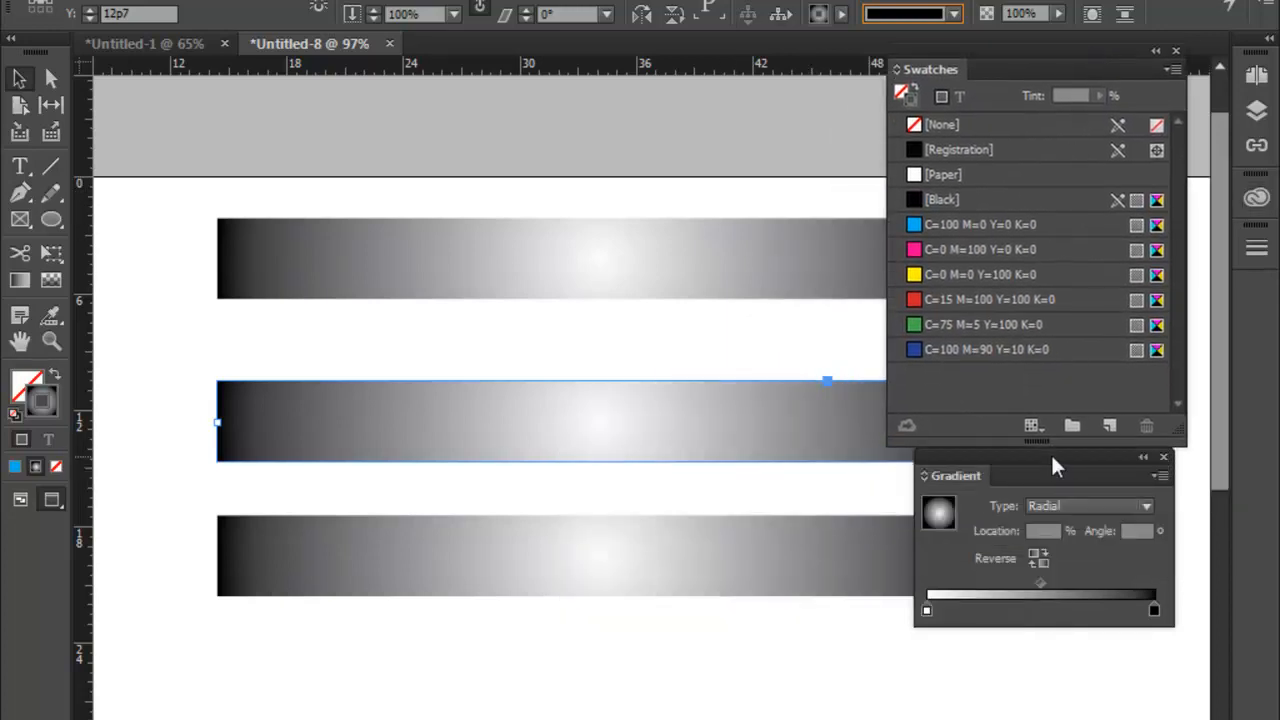
left_click_drag(1051, 453, 1017, 523)
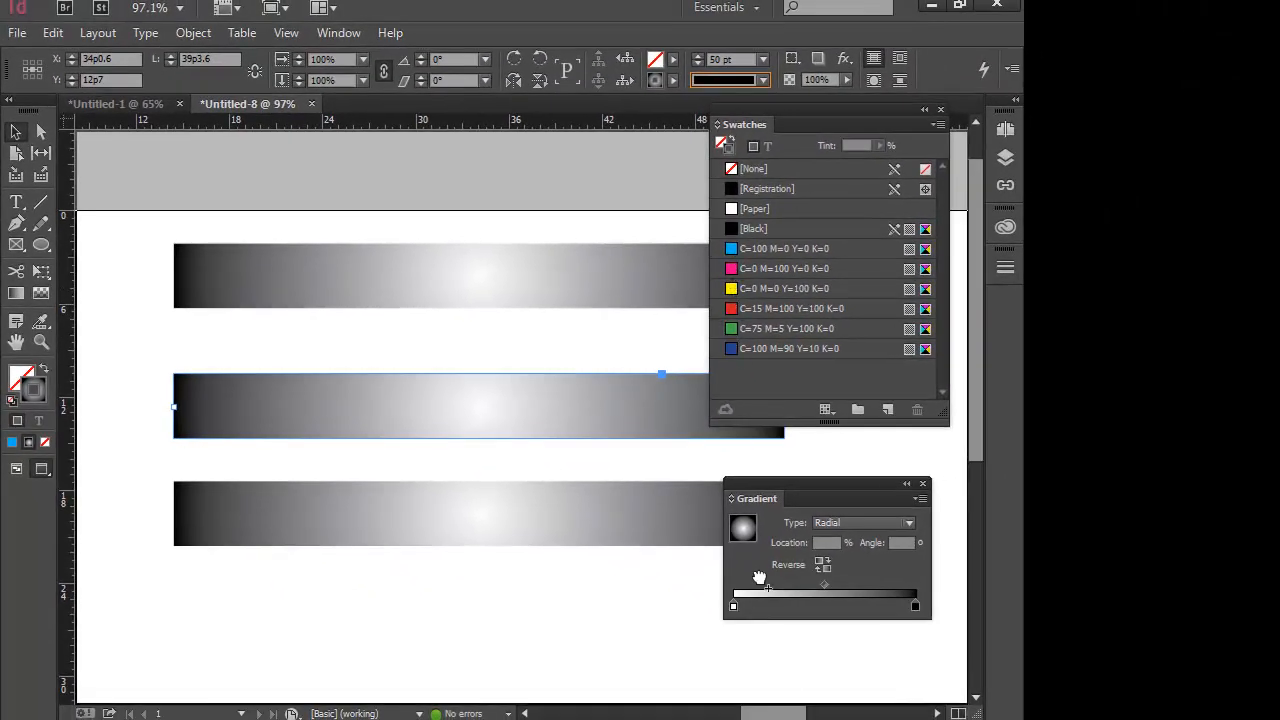
- Try magenta on the middle line's starting gradient stop and apply the C=100 M=0 Y=0 K=0 swatch to its end stop
left_click(733, 606)
left_click(785, 268)
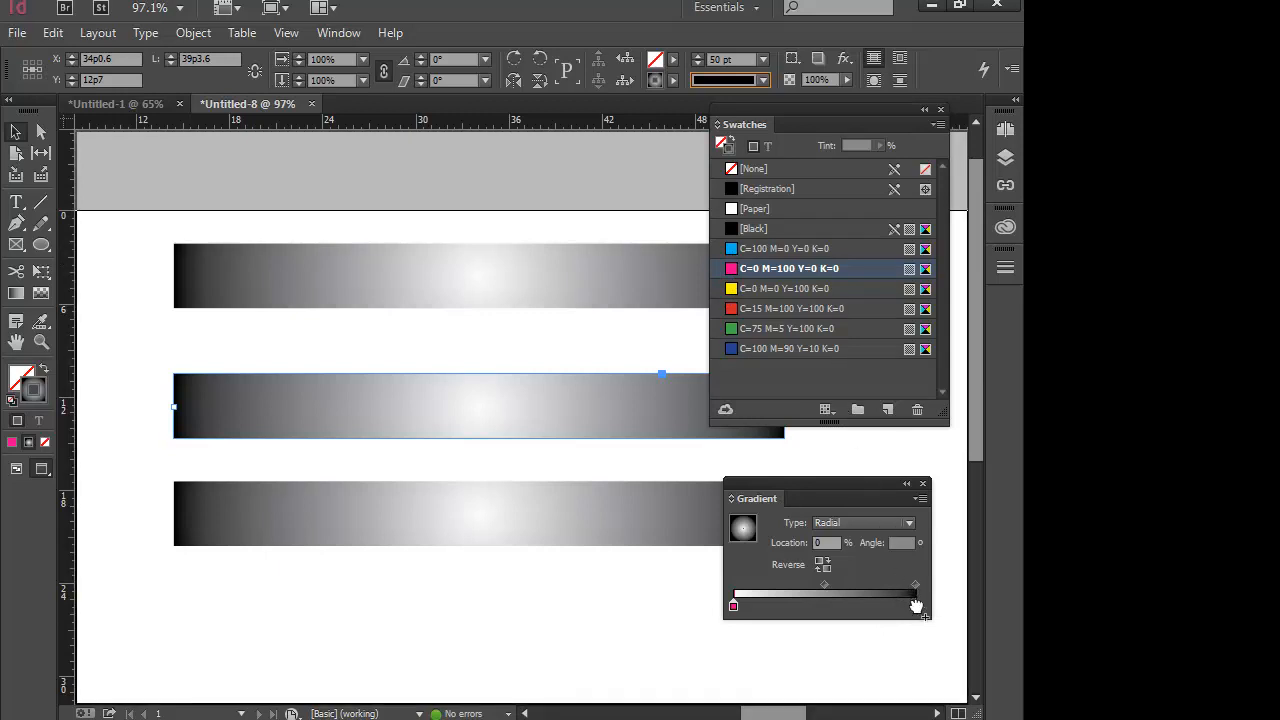
left_click_drag(917, 608, 915, 606)
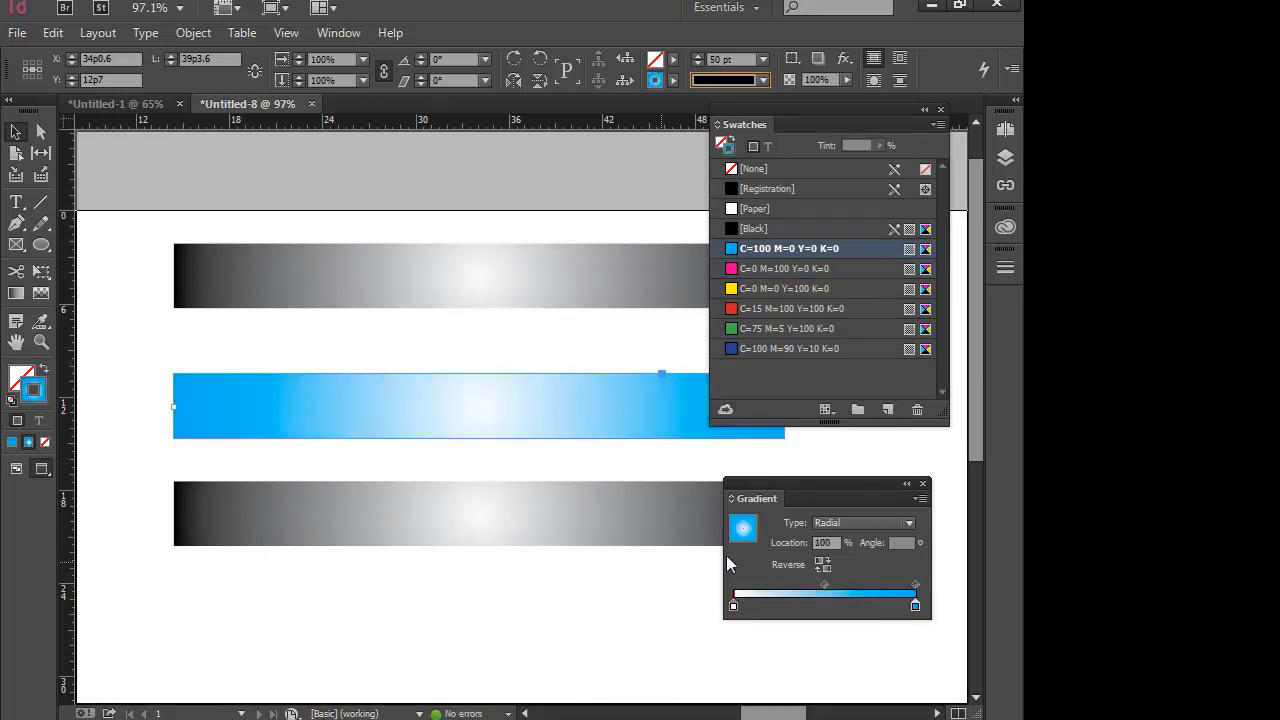
- Add green C=75 M=5 Y=100 K=0 near the start of the bottom line's gradient and a [Paper] stop at about 40%
left_click(597, 529)
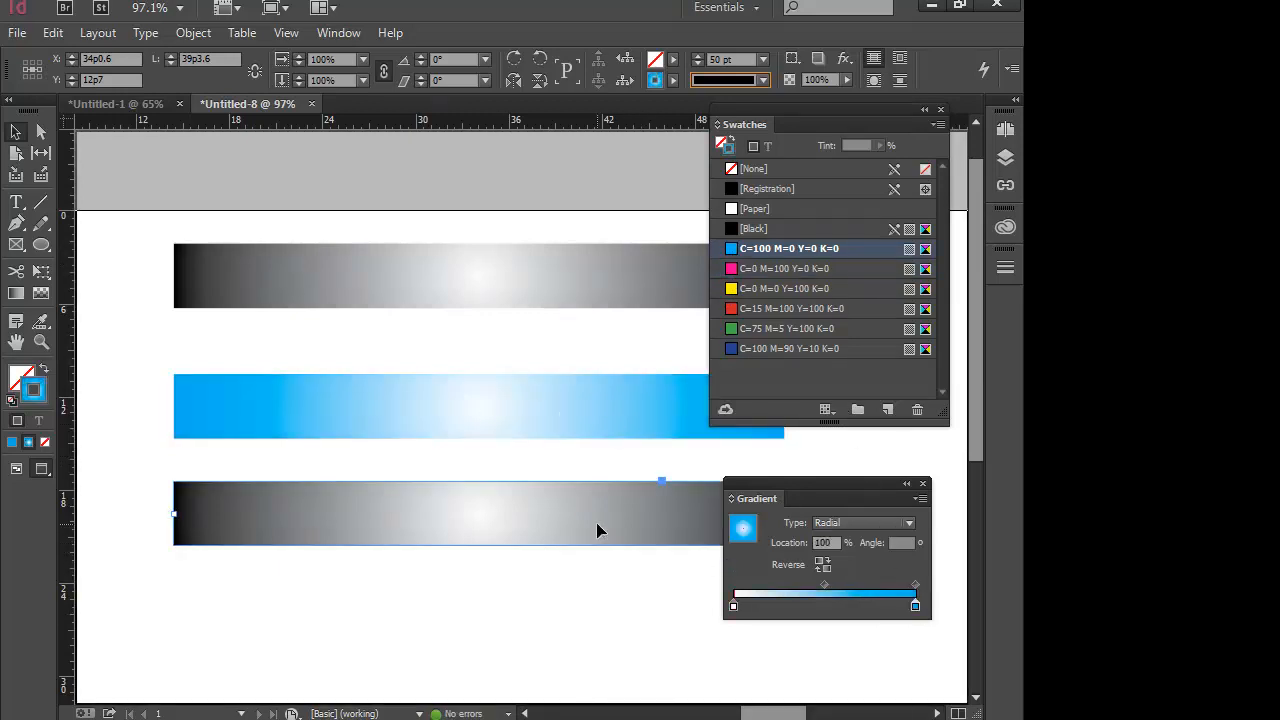
left_click(732, 328)
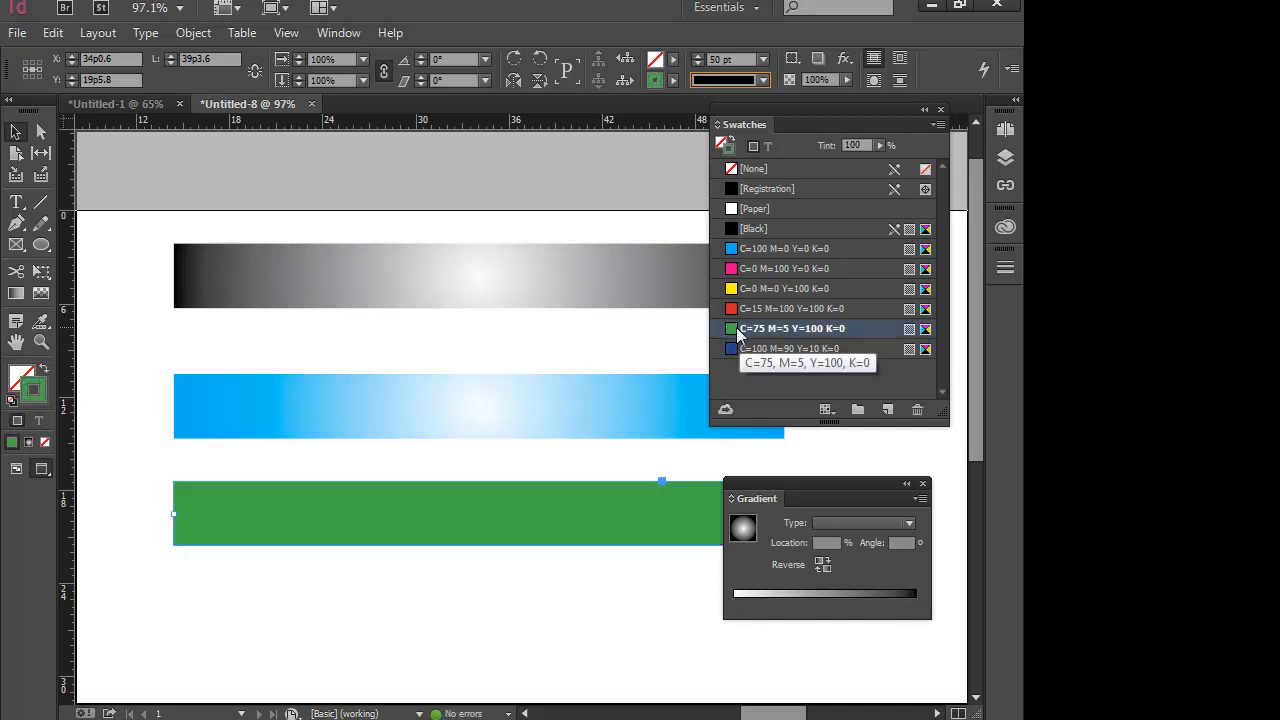
left_click_drag(736, 336, 737, 600)
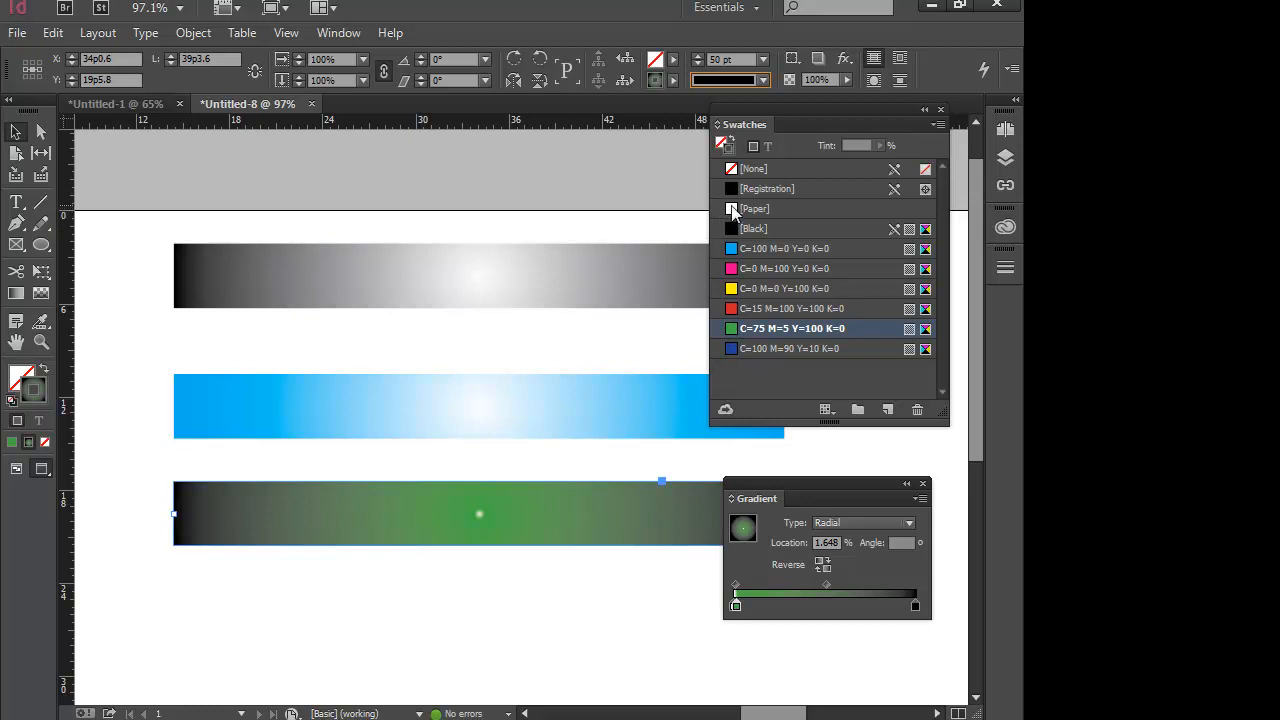
mouse_move(733, 212)
left_mouse_down()
mouse_move(766, 322)
mouse_move(791, 594)
mouse_move(807, 600)
left_mouse_up()
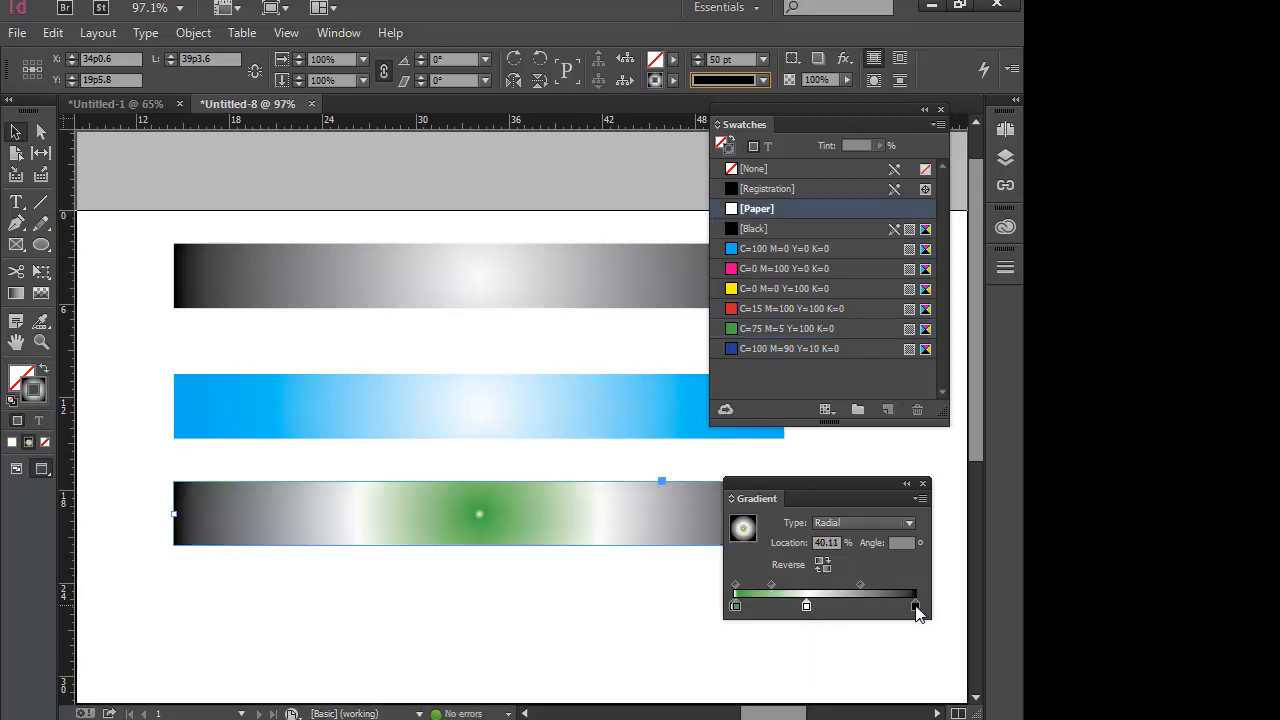
- Make the bottom line's gradient linear with its black stop at about 97.8%, angle it diagonally and deselect the line
left_click(915, 607)
left_click(880, 526)
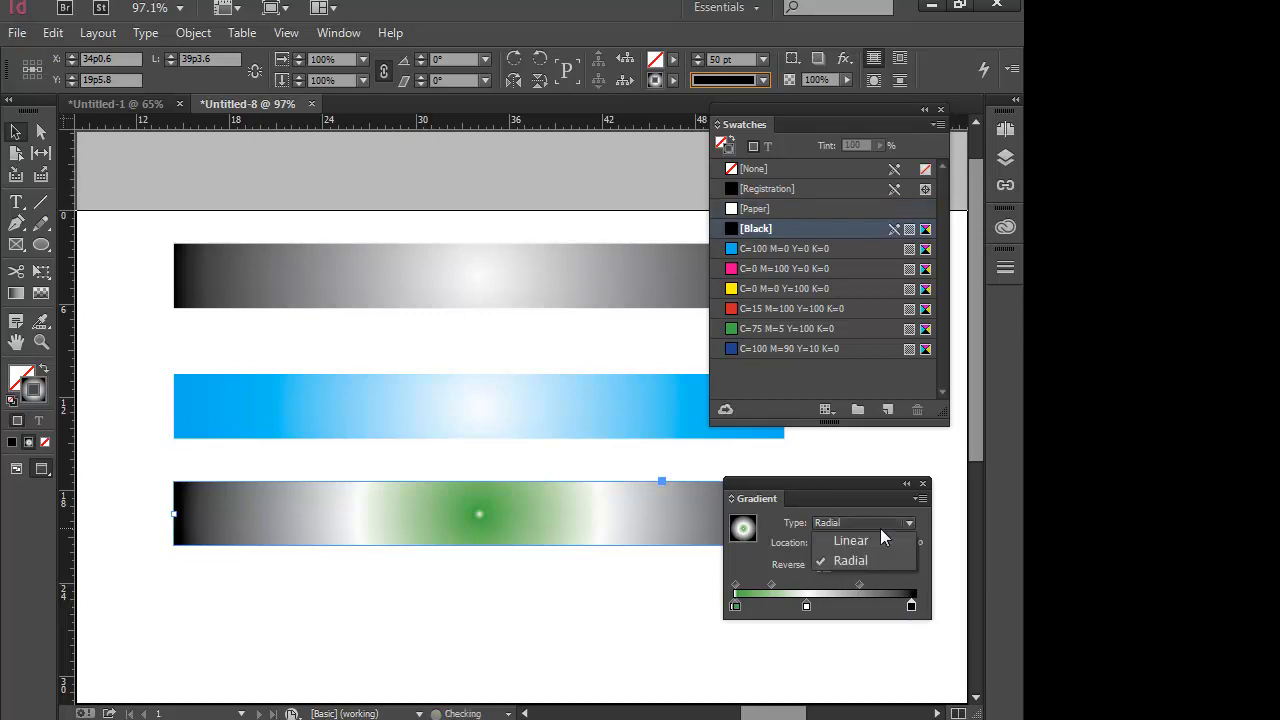
left_click(858, 541)
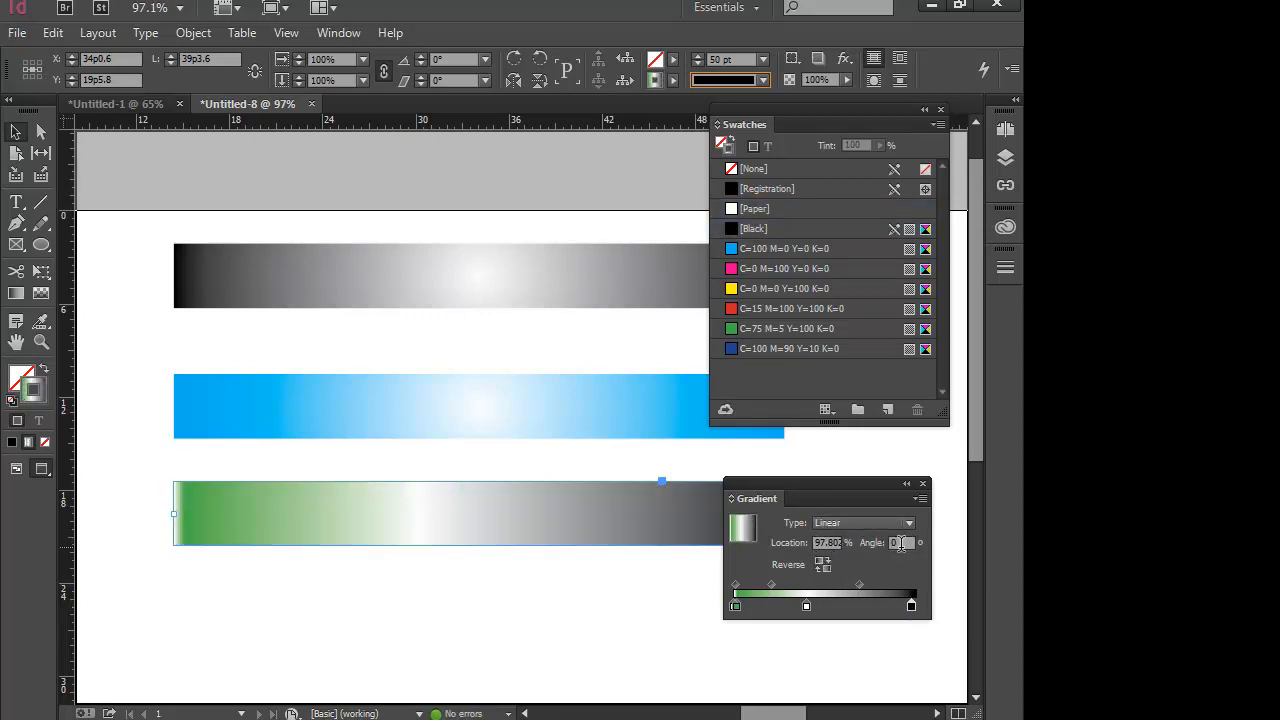
double_click(900, 543)
left_click(698, 570)
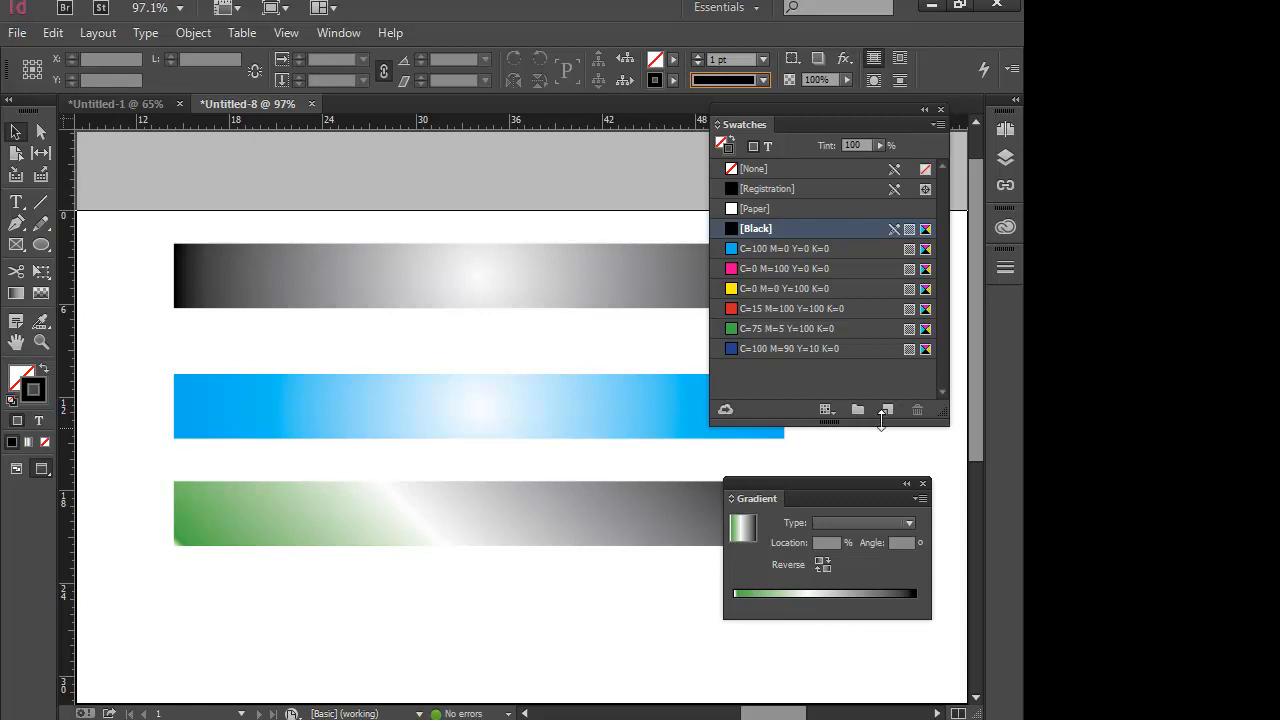
- Lengthen the Swatches panel and close the Gradient panel
left_click_drag(882, 420, 861, 501)
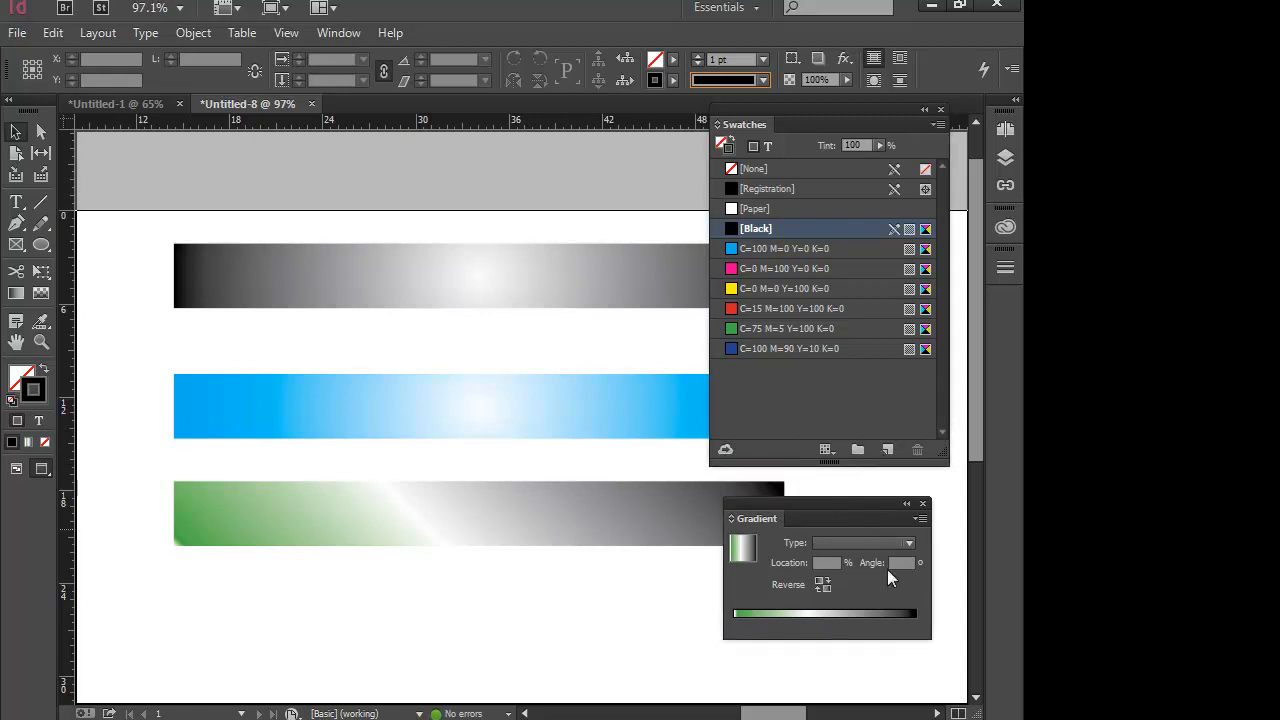
left_click(920, 504)
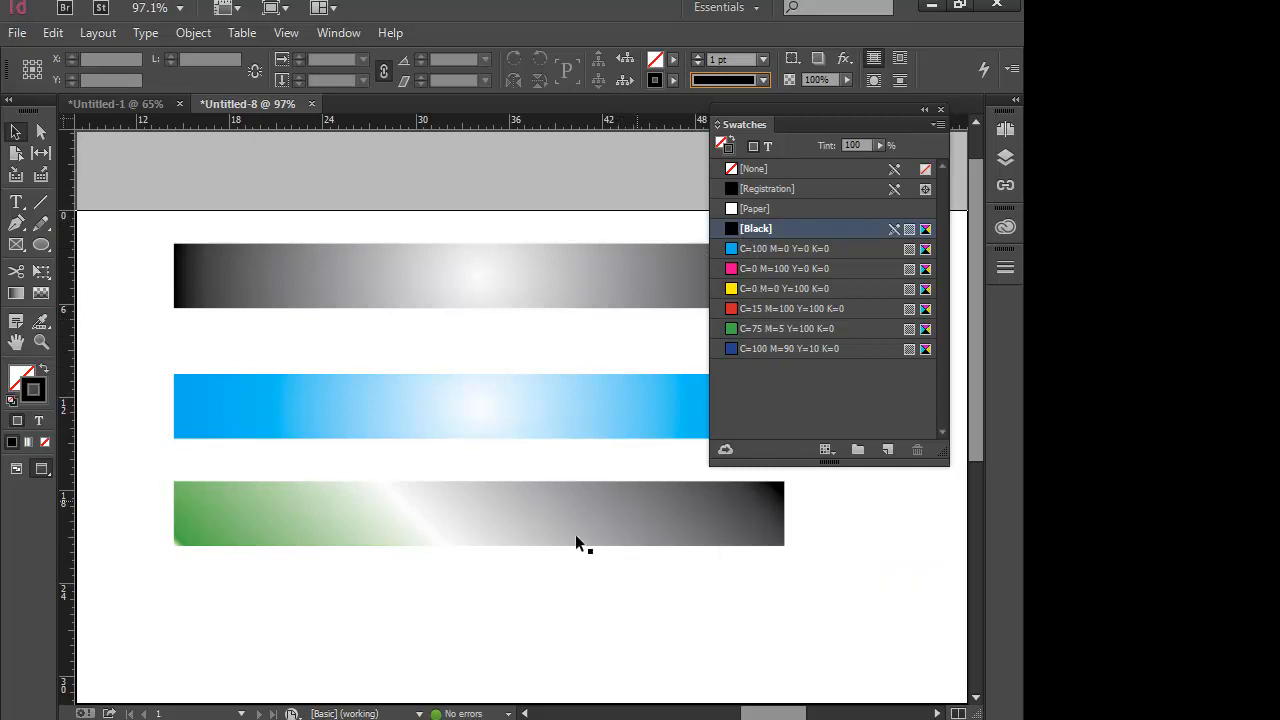
- Pick turquoise 00efb4 for the stroke in the Color Picker and add it as the CMYK swatch C=59 M=0 Y=46 K=0
double_click(33, 393)
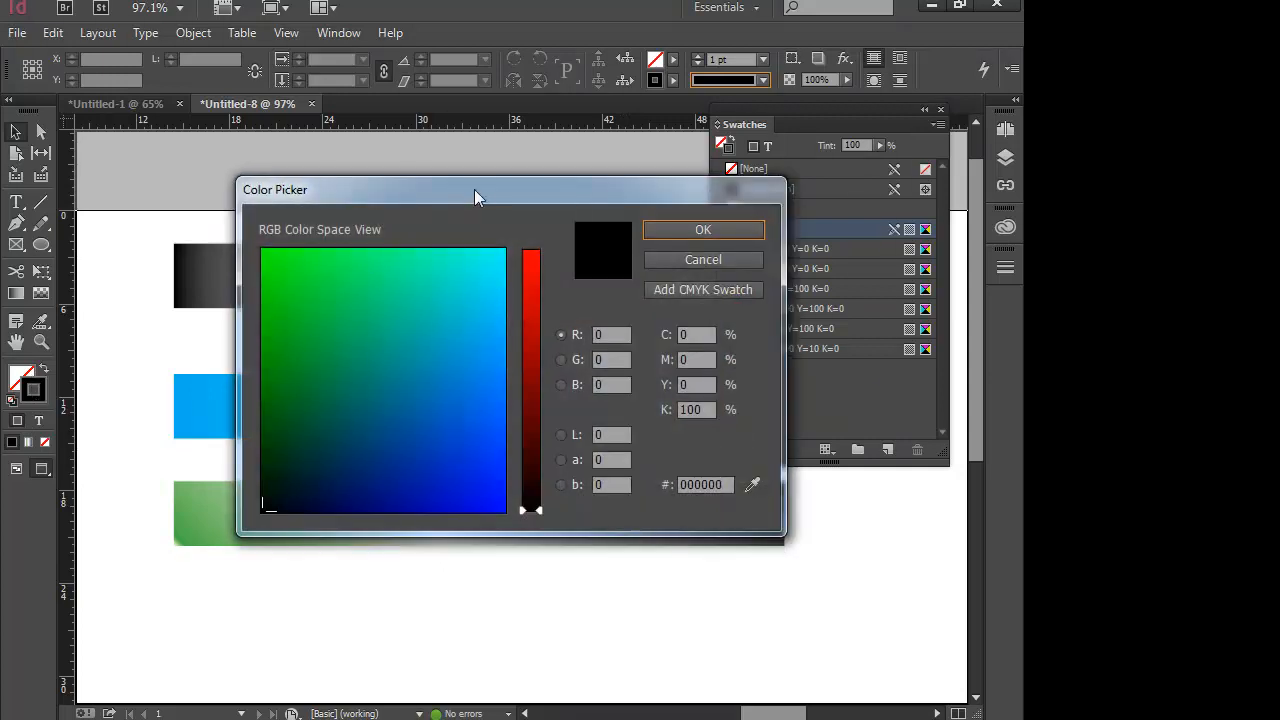
left_click_drag(474, 190, 344, 184)
left_click(210, 265)
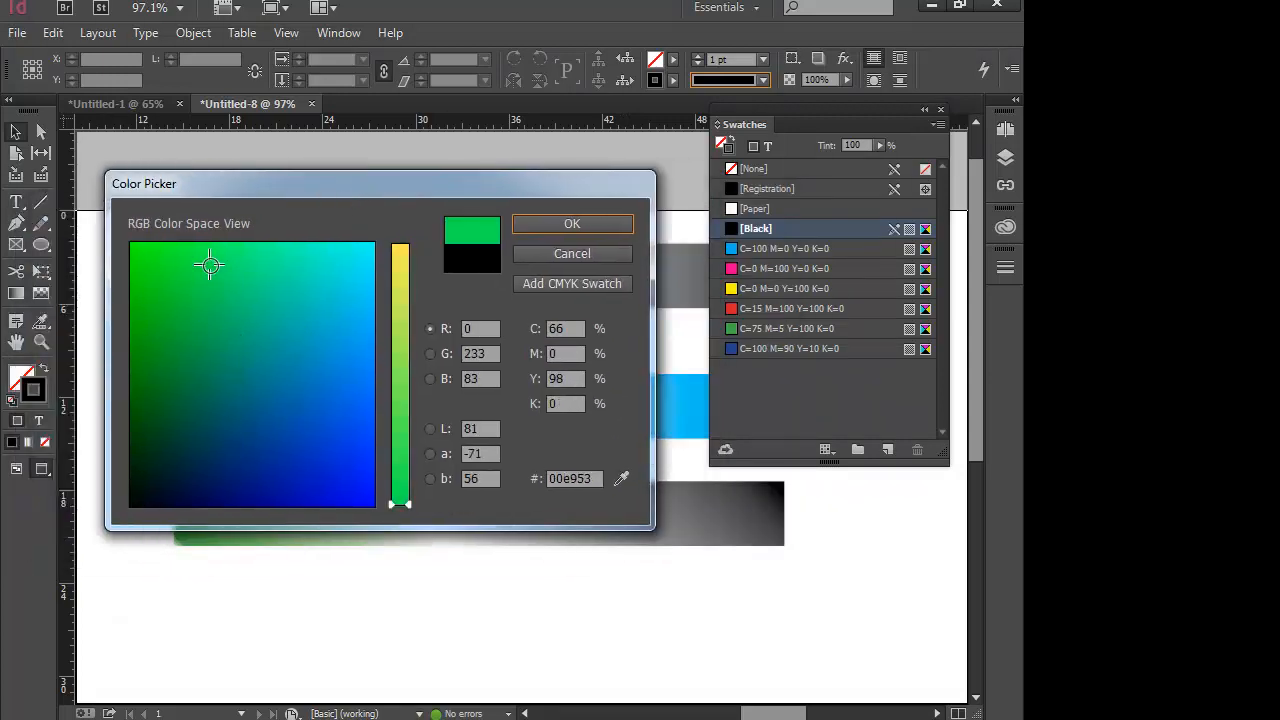
mouse_move(210, 265)
left_mouse_down()
mouse_move(291, 277)
mouse_move(304, 260)
left_mouse_up()
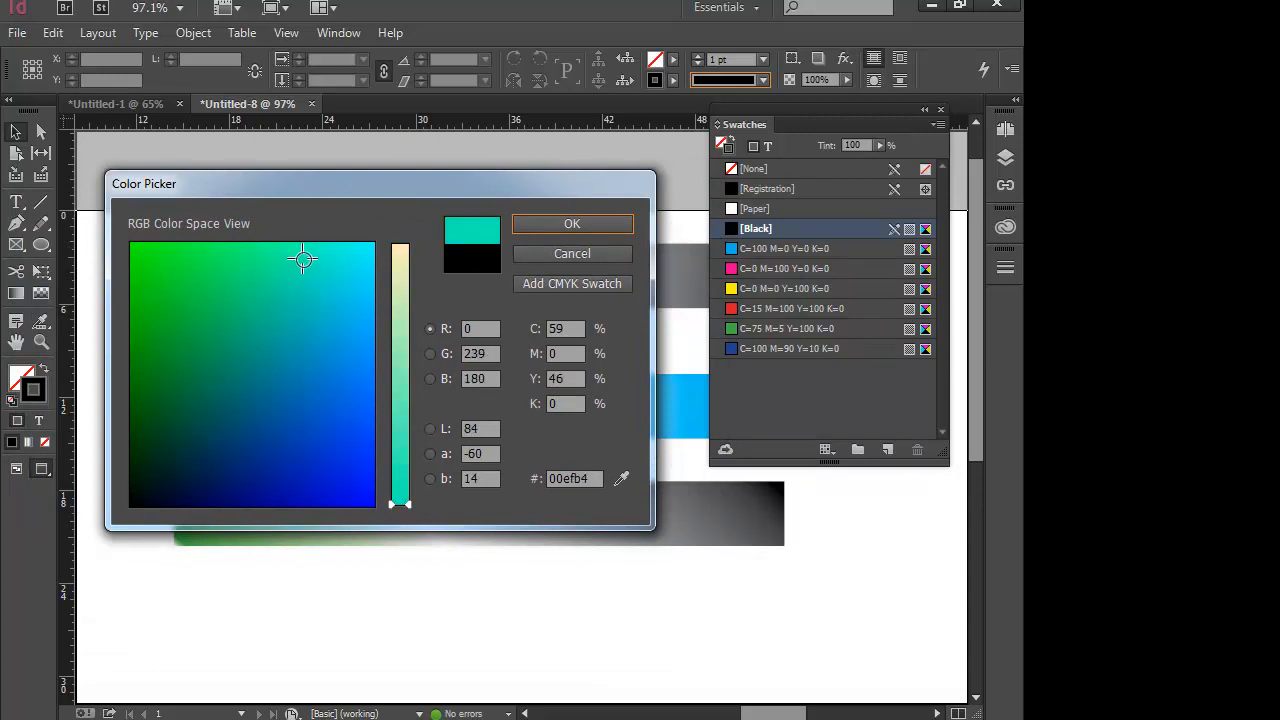
left_click(558, 280)
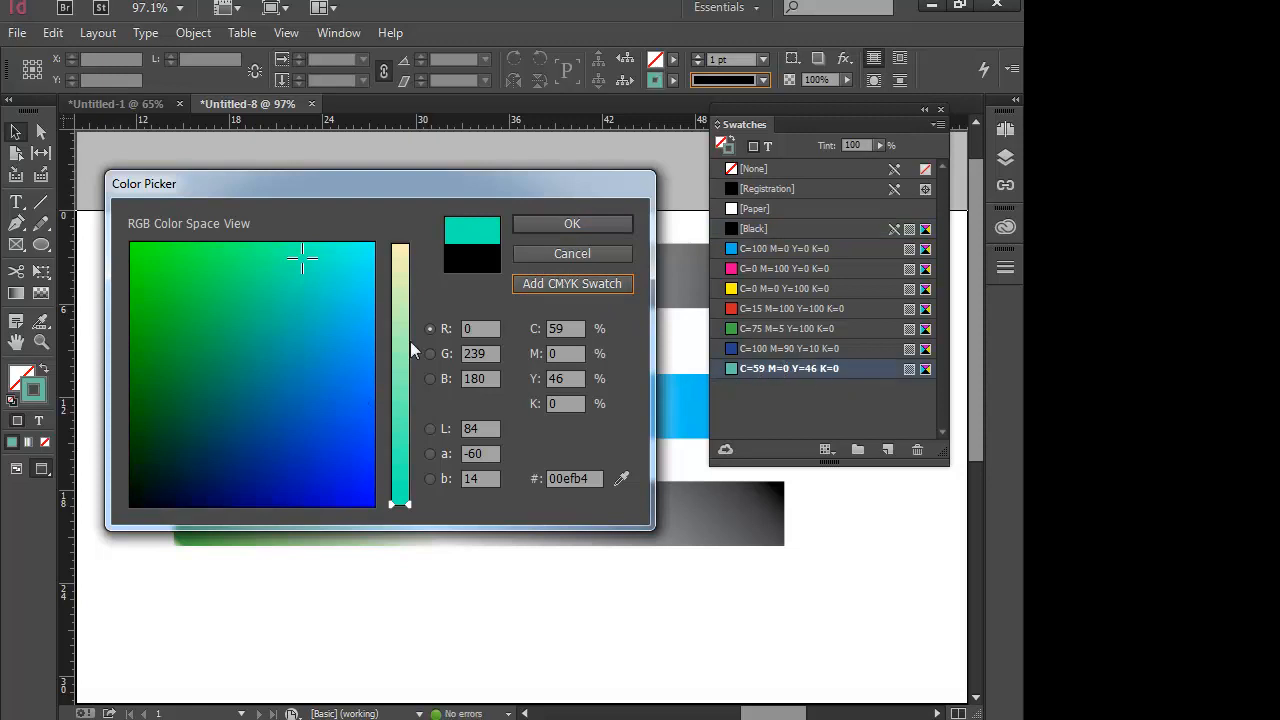
- Add lilac cdb0df (C=18 M=32 Y=0 K=0) and orange cd7819 (C=17 M=59 Y=100 K=3) as CMYK swatches from the Color Picker
left_click_drag(396, 273, 396, 294)
mouse_move(300, 314)
left_mouse_down()
mouse_move(317, 282)
mouse_move(342, 321)
left_mouse_up()
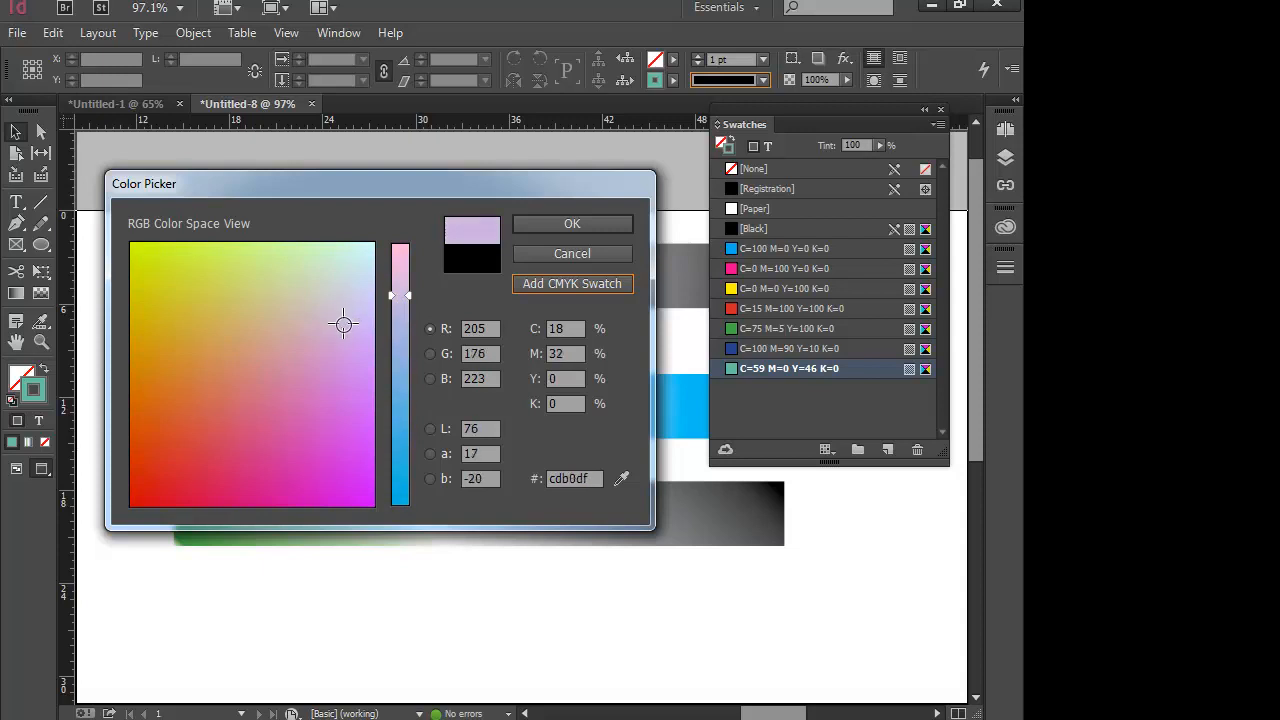
left_click(559, 284)
left_click(802, 388)
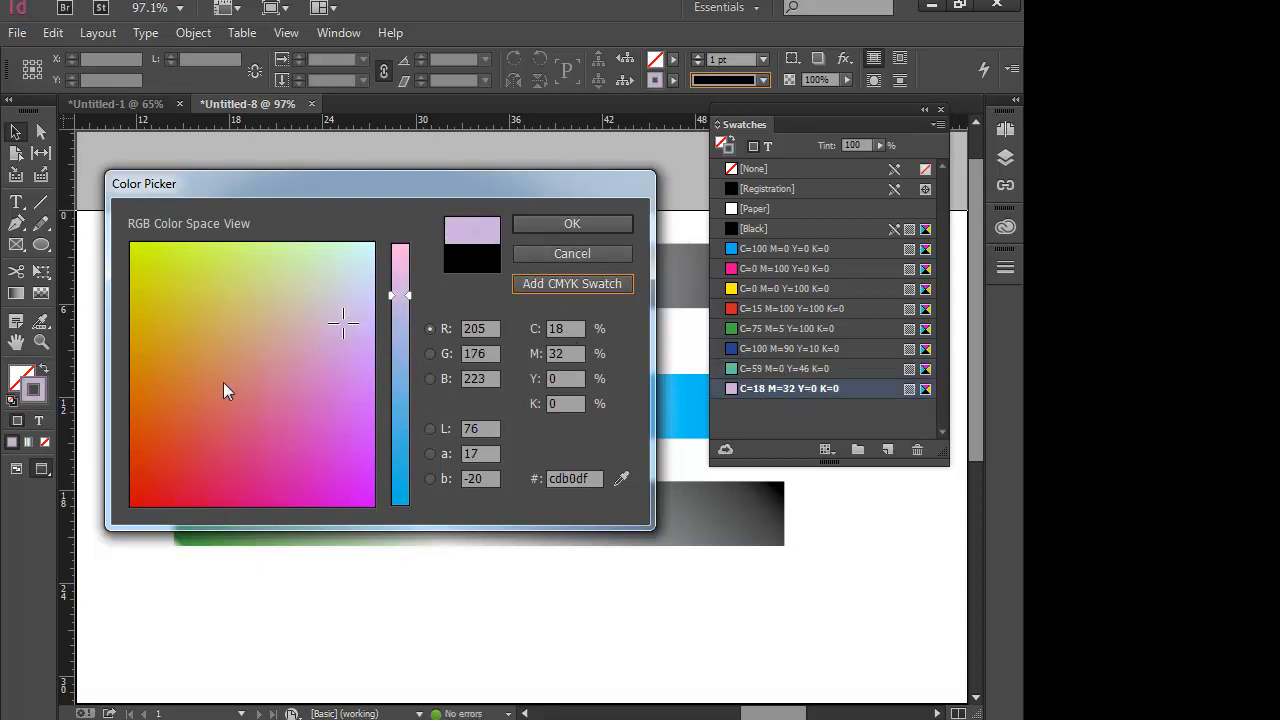
left_click_drag(169, 295, 154, 381)
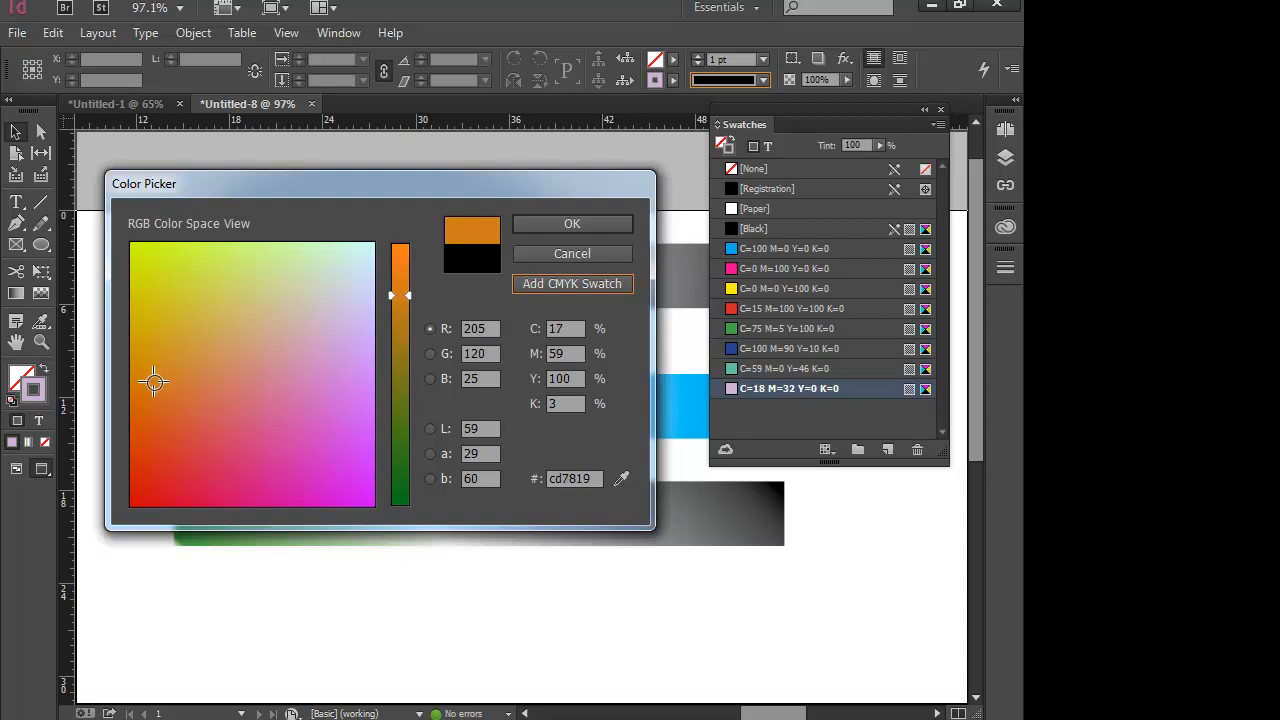
left_click(545, 286)
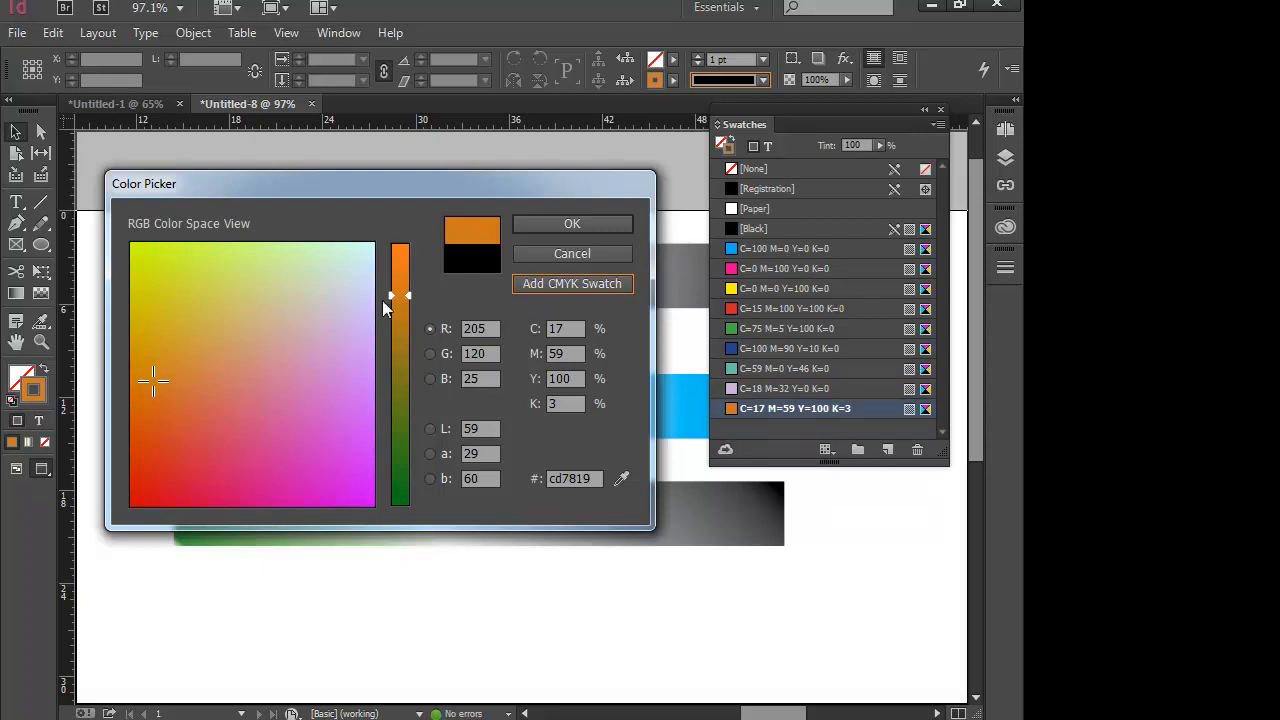
- Add blue 0c57ee as the CMYK swatch C=84 M=67 Y=0 K=0, accept the Color Picker and shift the Swatches panel slightly down
left_click_drag(403, 268, 446, 432)
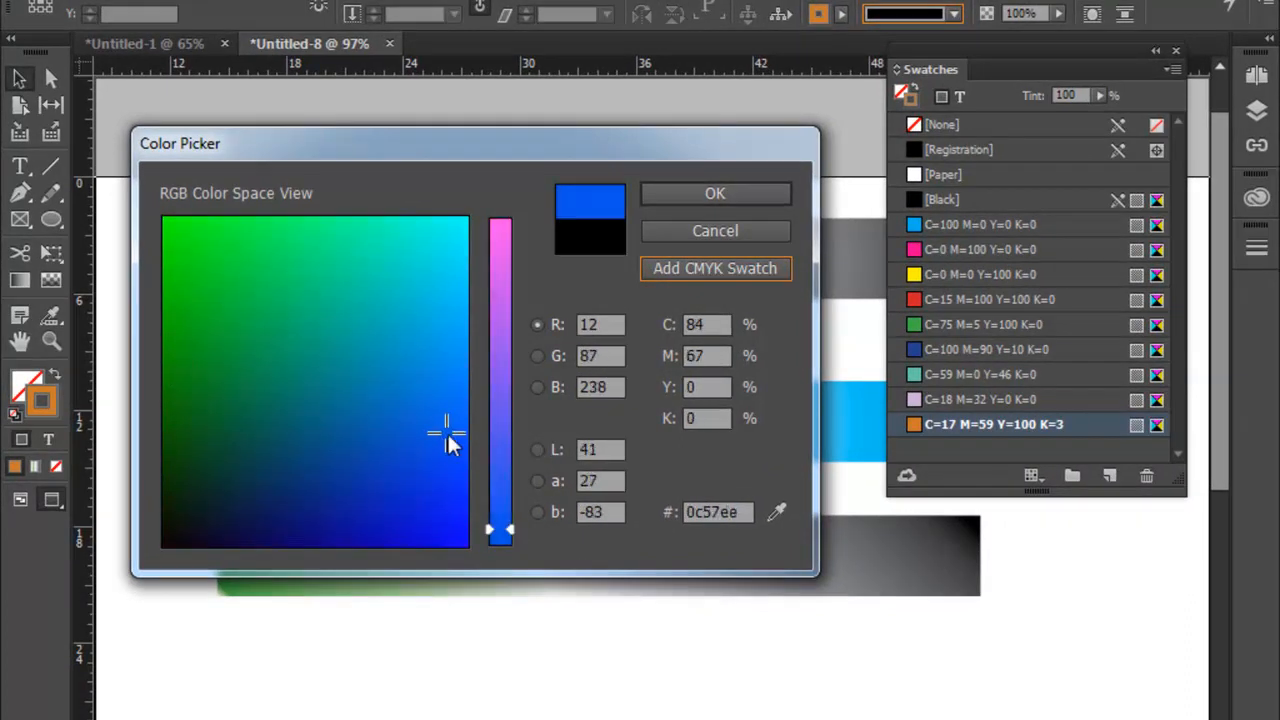
left_click(731, 265)
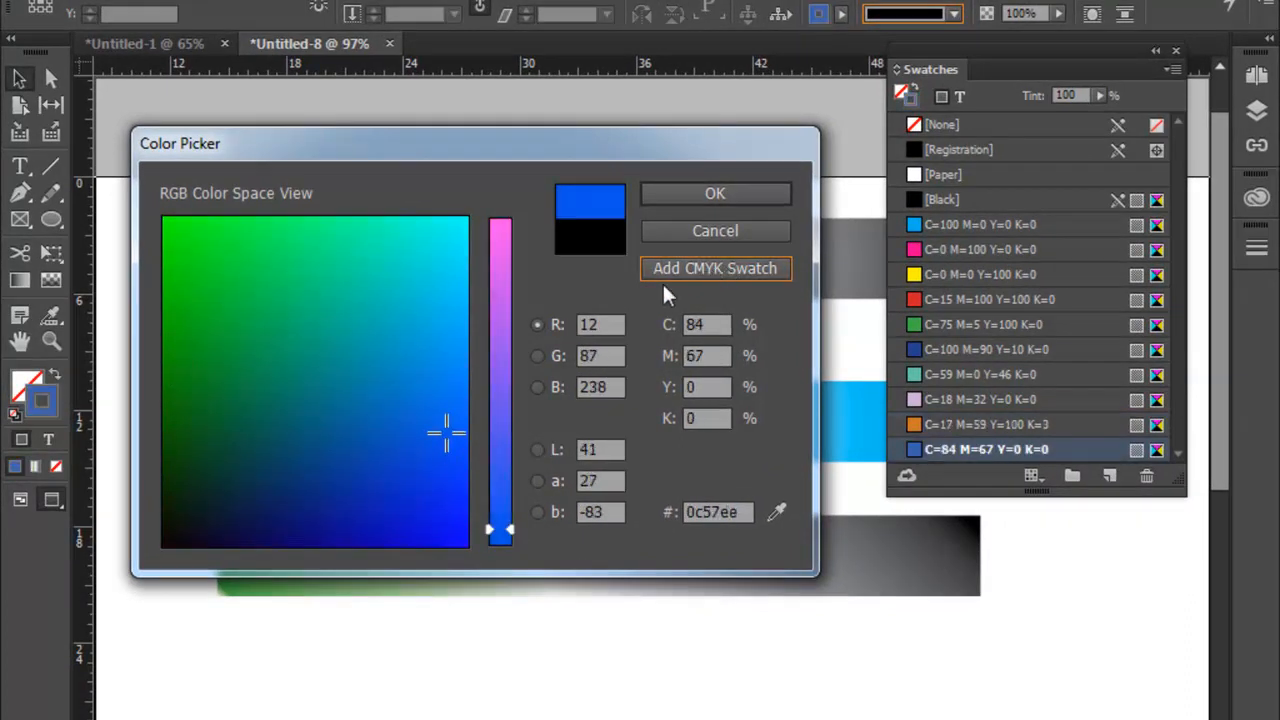
left_click(716, 192)
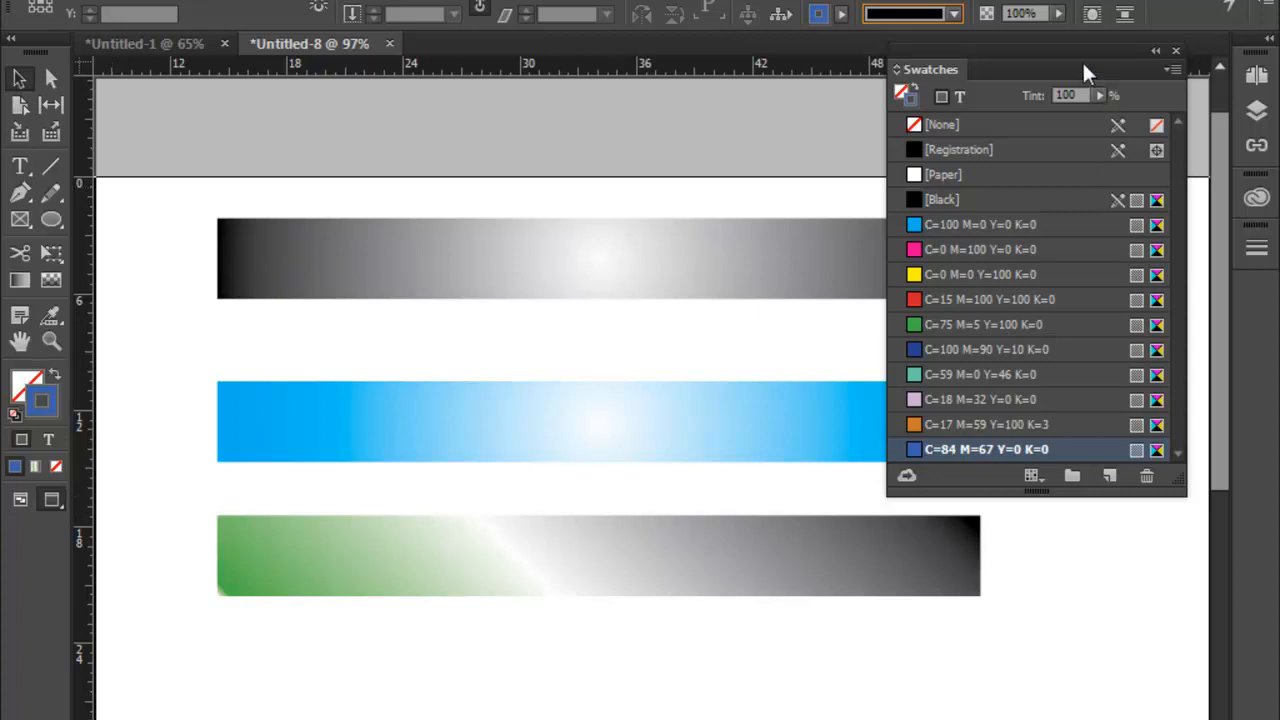
mouse_move(1085, 75)
left_mouse_down()
mouse_move(1049, 157)
mouse_move(1081, 94)
left_mouse_up()
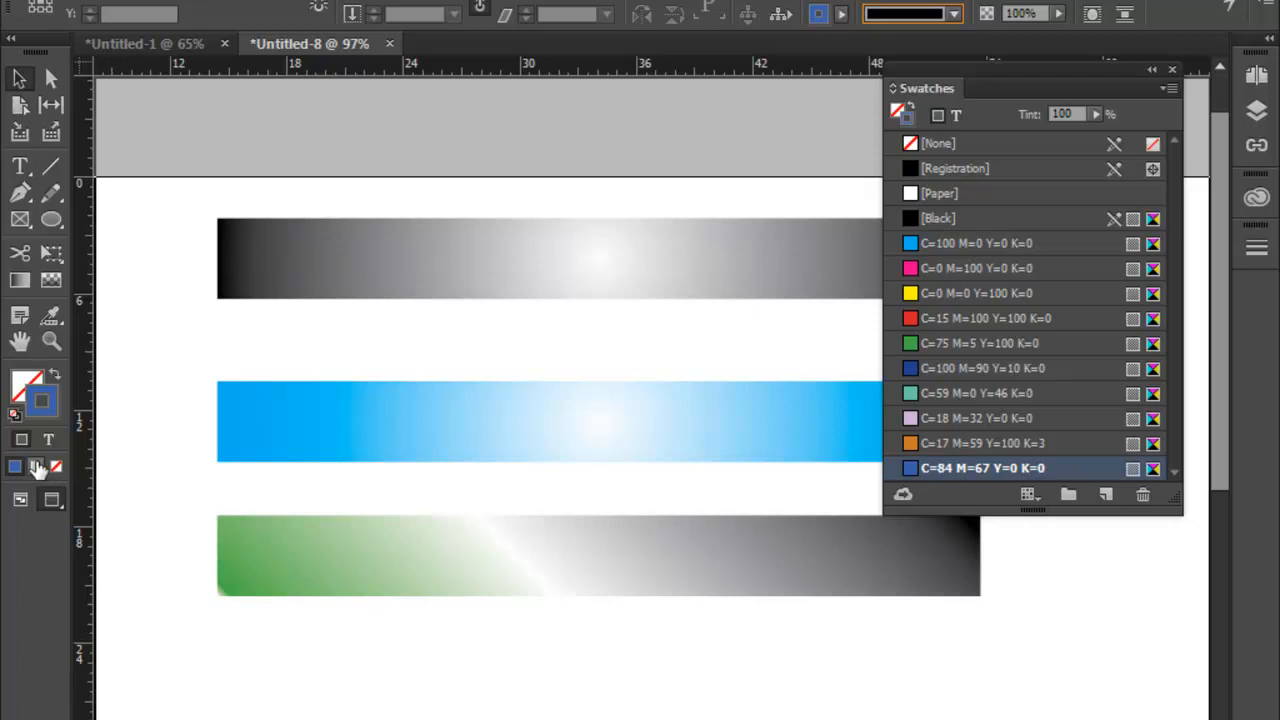
- Switch the stroke from solid colour to the gradient, bring the Gradient panel over the page and close it
left_click(37, 467)
left_click_drag(1030, 562, 611, 372)
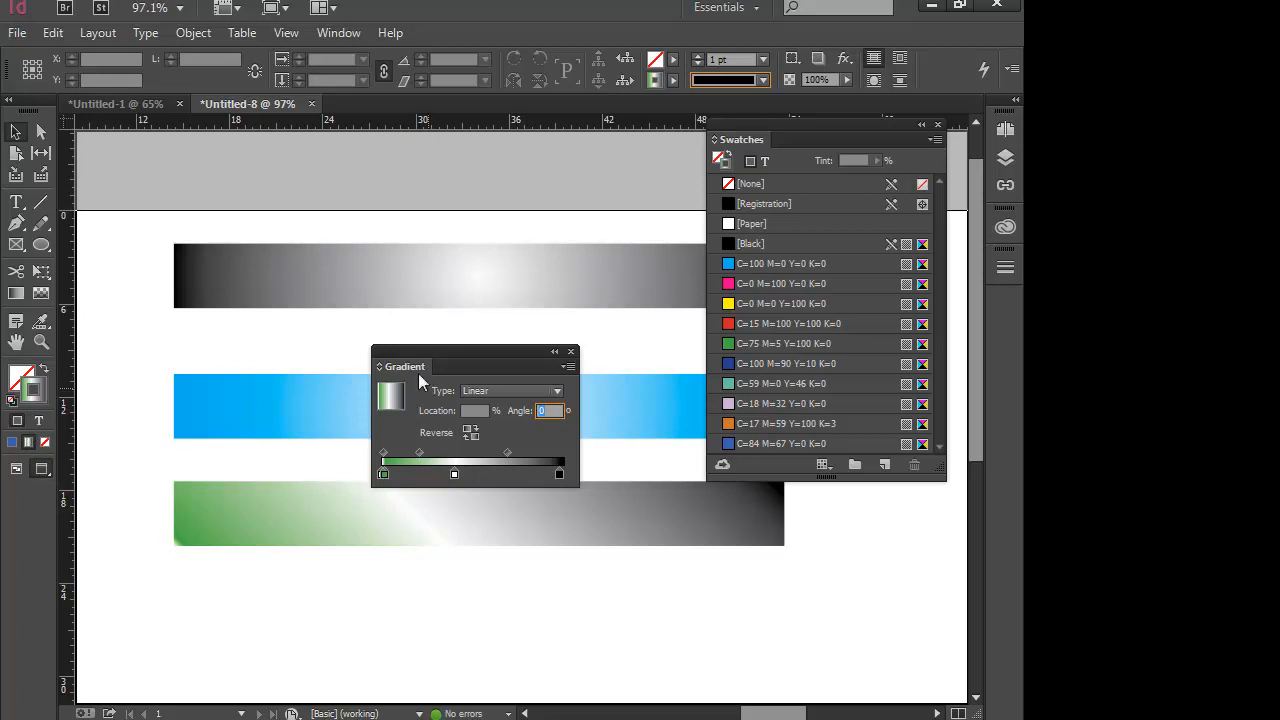
left_click(570, 354)
- Reopen the Gradient panel and close it again
left_click(339, 33)
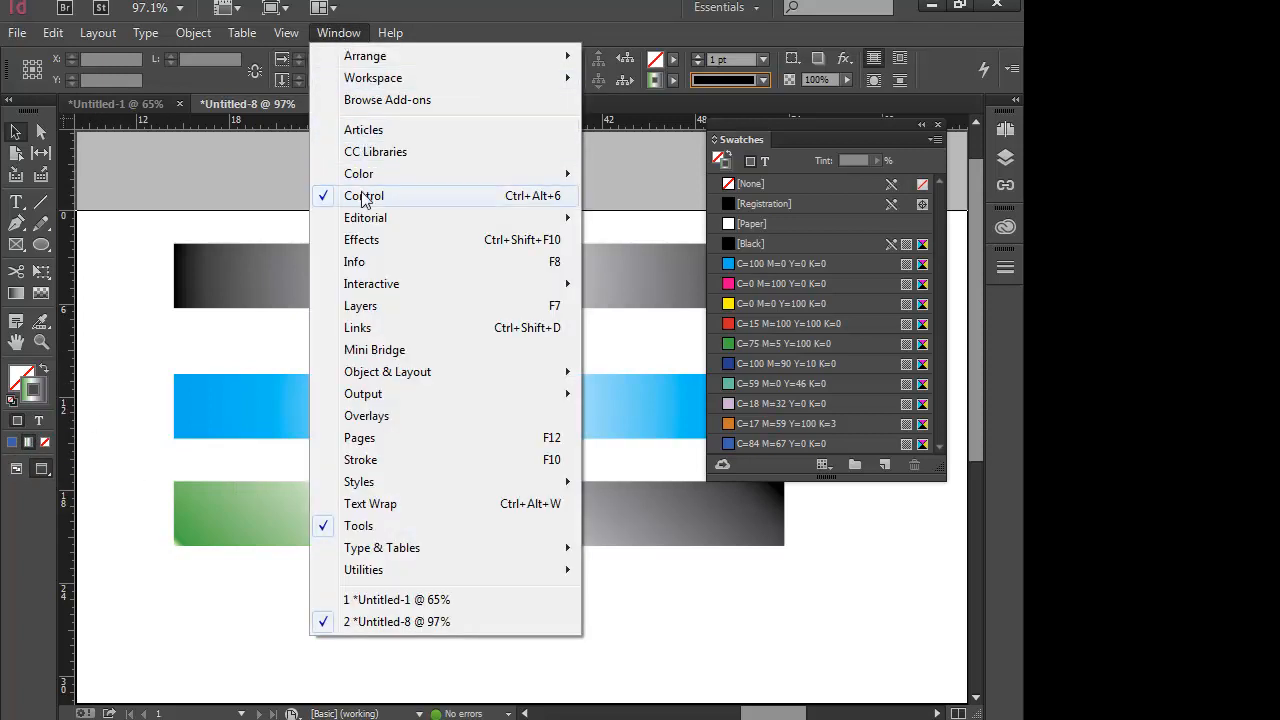
mouse_move(384, 177)
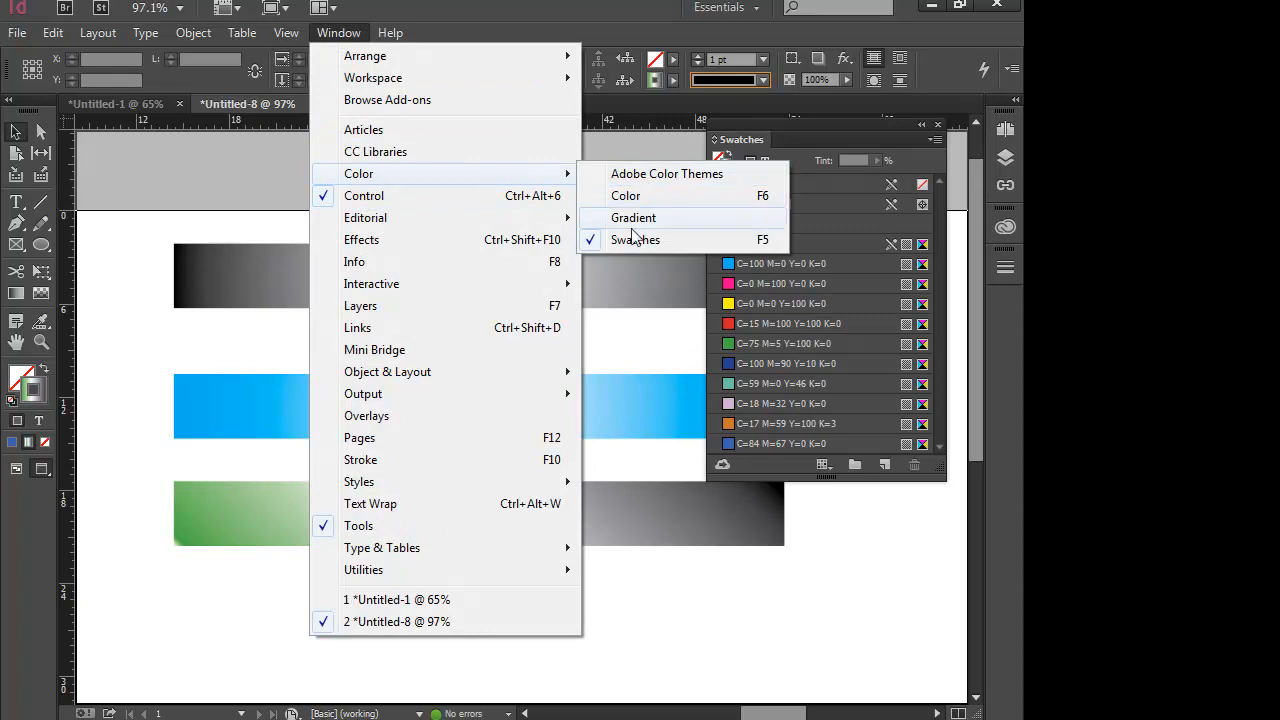
left_click(633, 217)
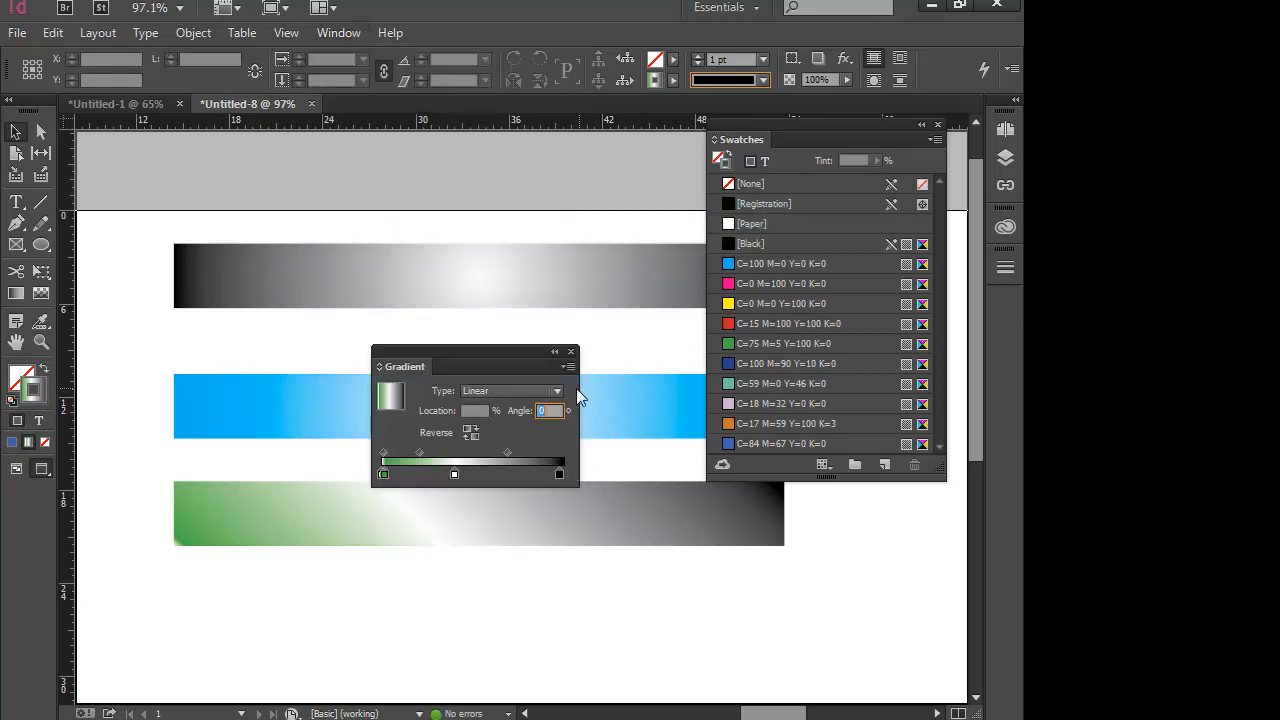
left_click(571, 352)
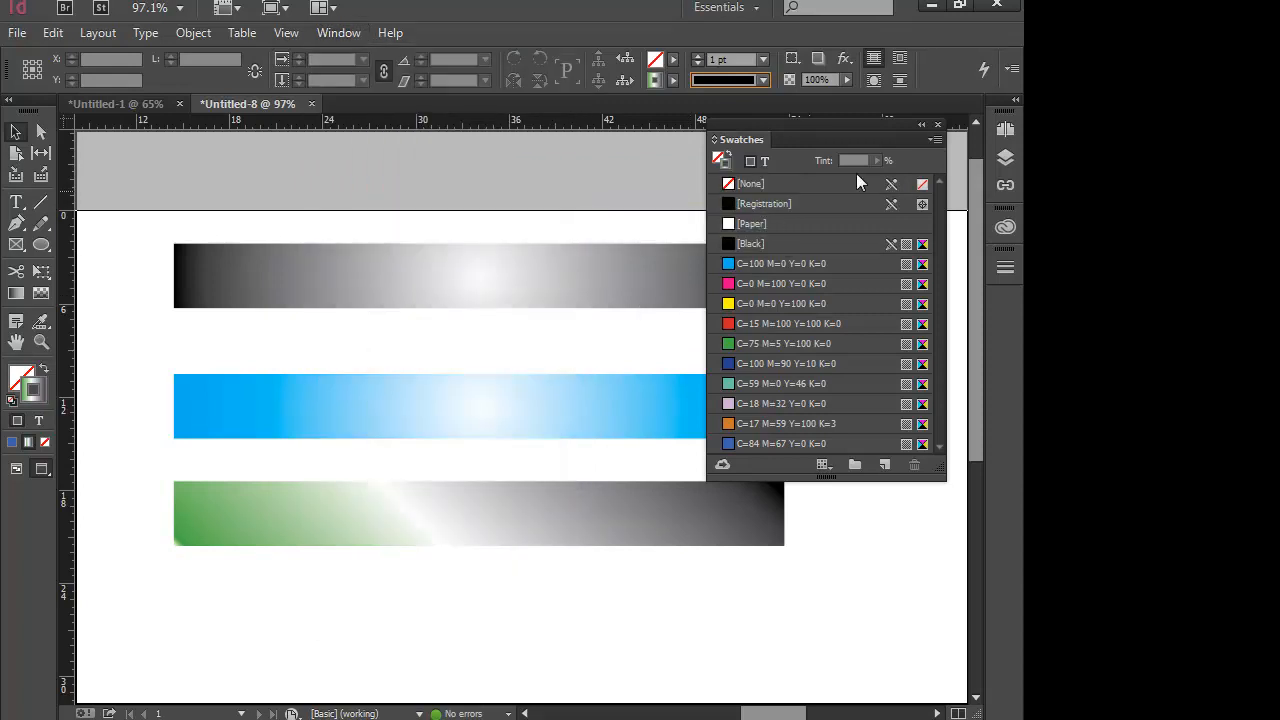
- Close the Swatches panel and delete all three gradient lines from the page
left_click(937, 124)
left_click(513, 277)
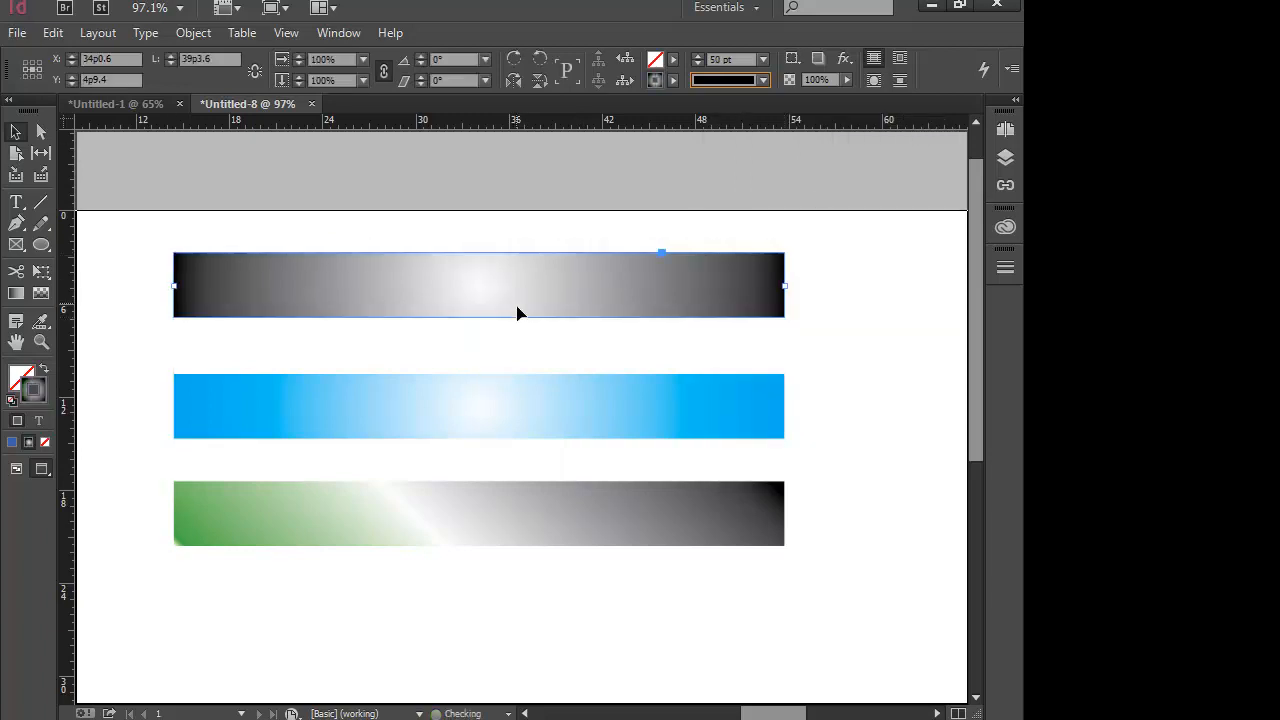
key("Delete")
left_click(460, 414)
key("Delete")
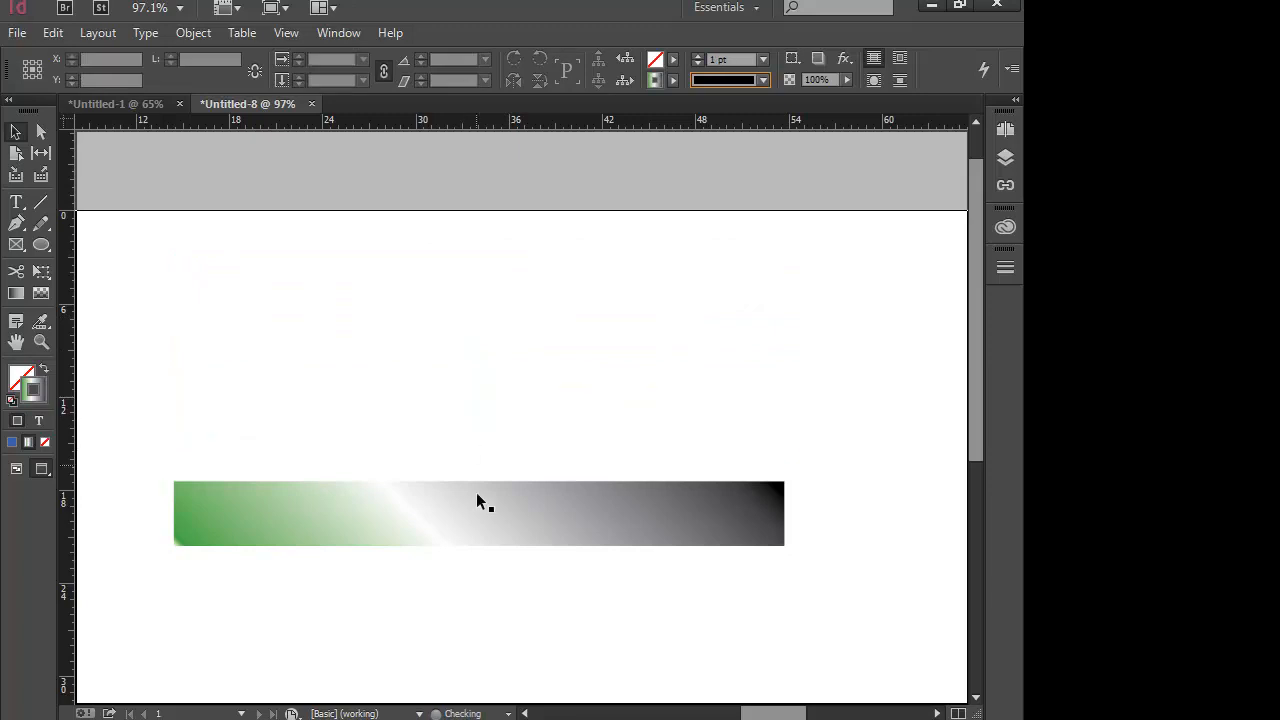
left_click(476, 500)
key("Delete")
- Draw a horizontal line across the page at about Y 11p11 and set its stroke type to Dotted
scroll(400, 330, "down", 2)
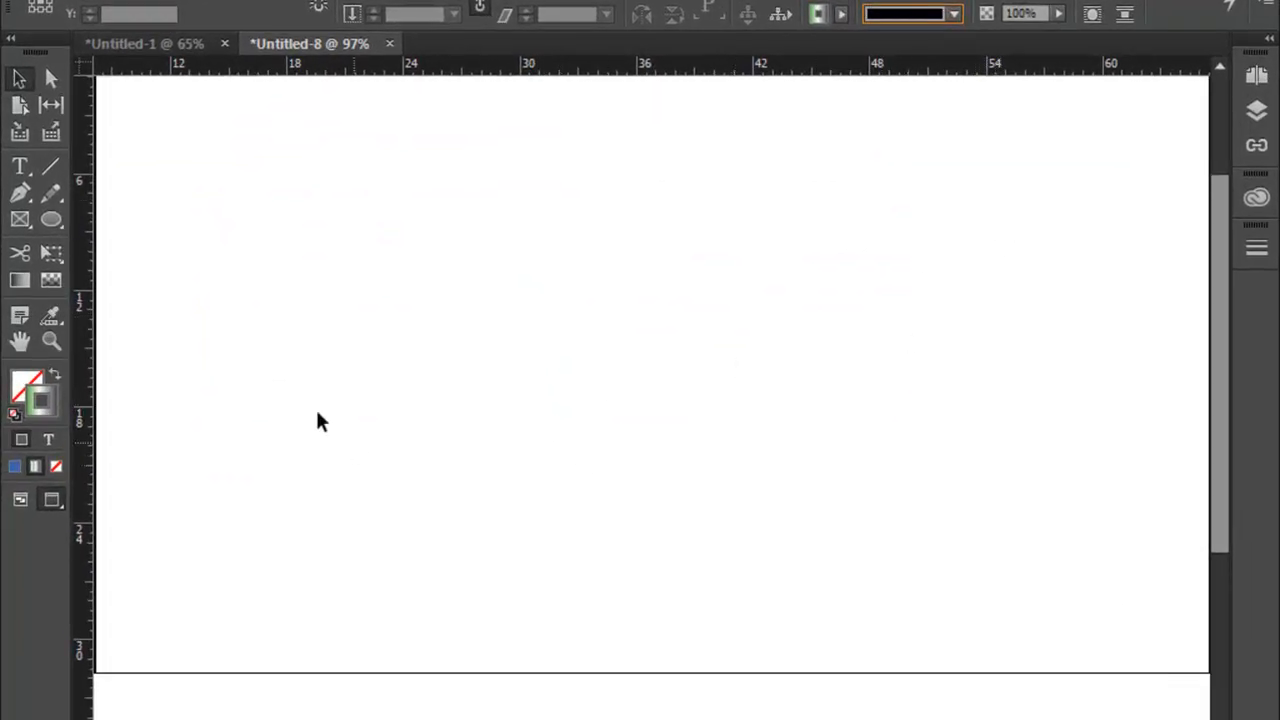
scroll(402, 314, "up", 1)
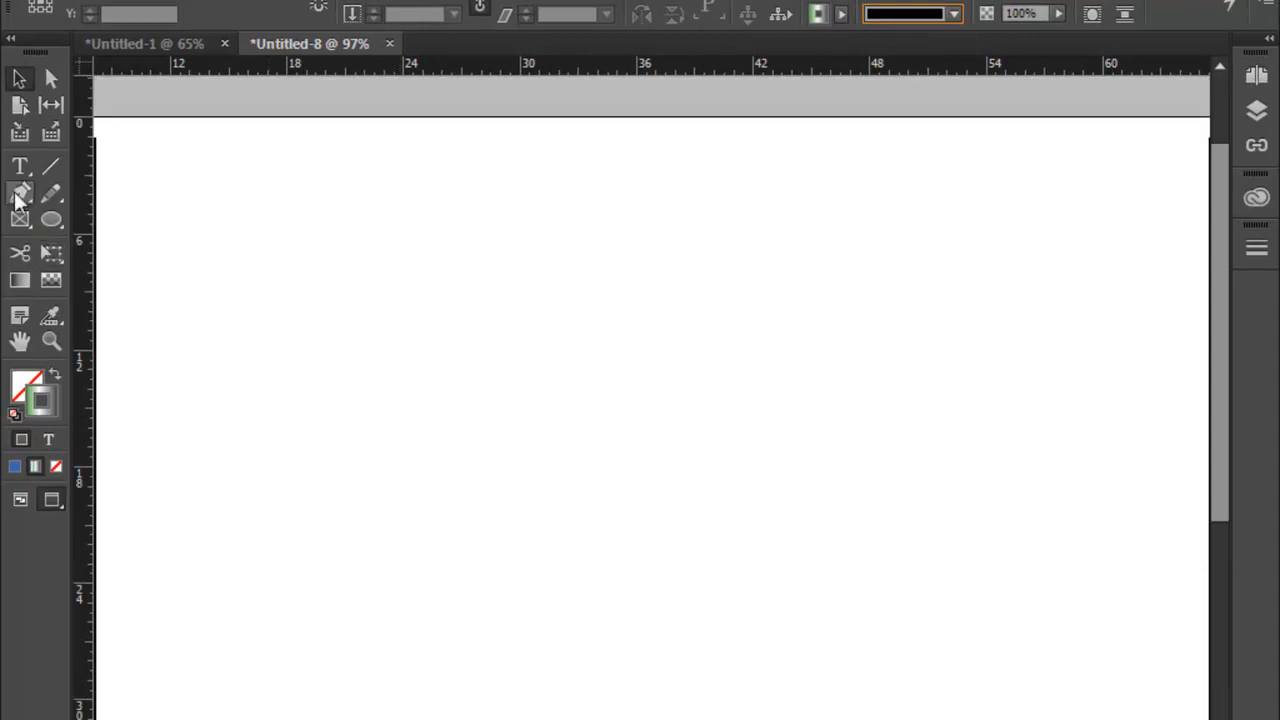
left_click(51, 166)
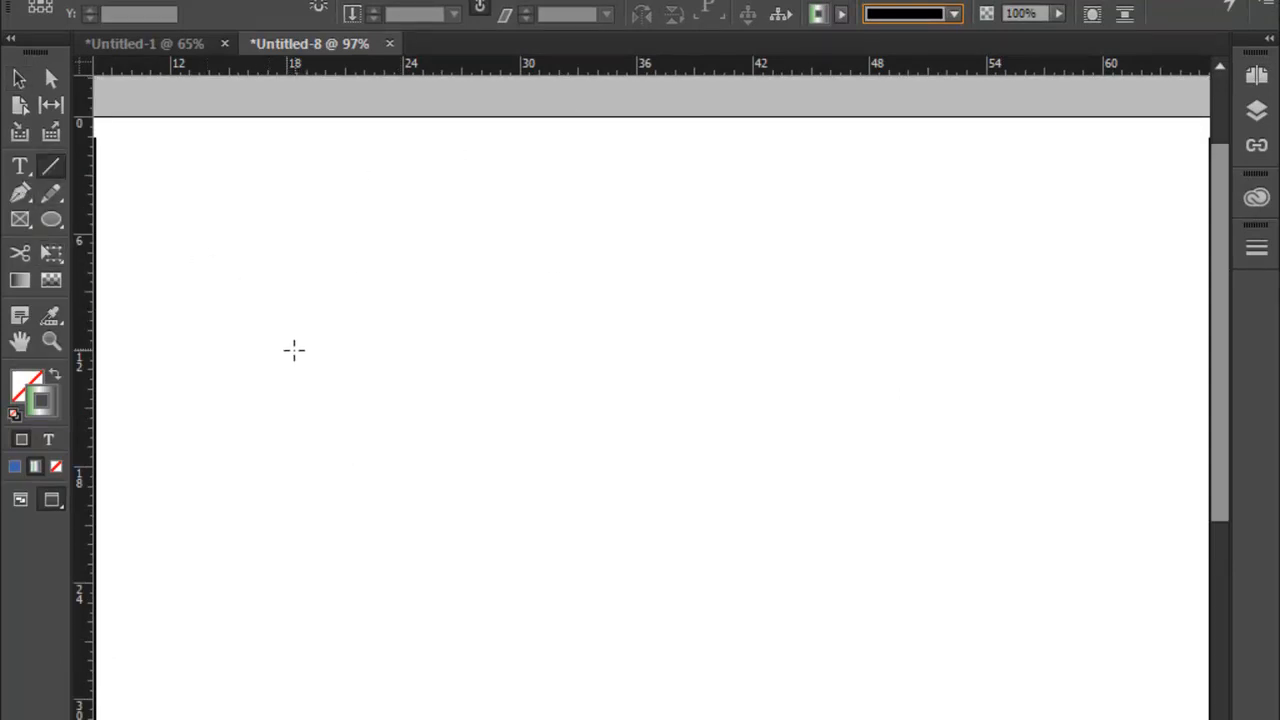
left_click_drag(280, 348, 796, 348)
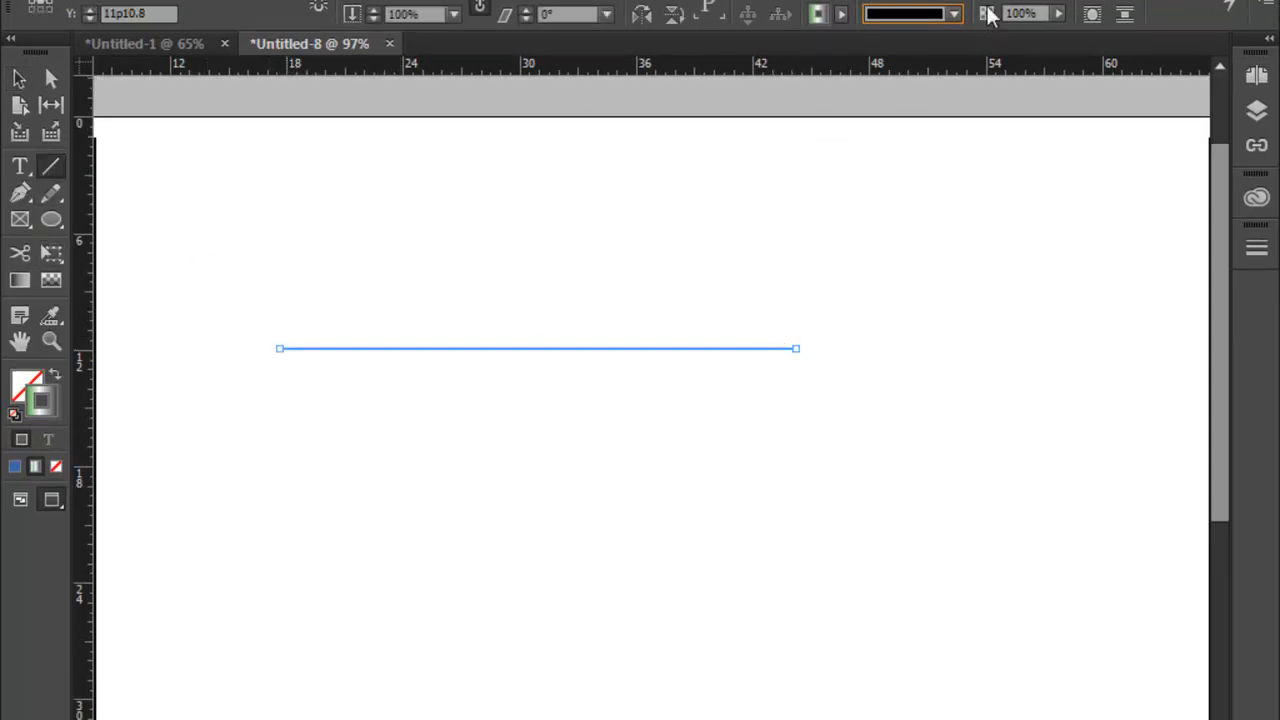
left_click(955, 14)
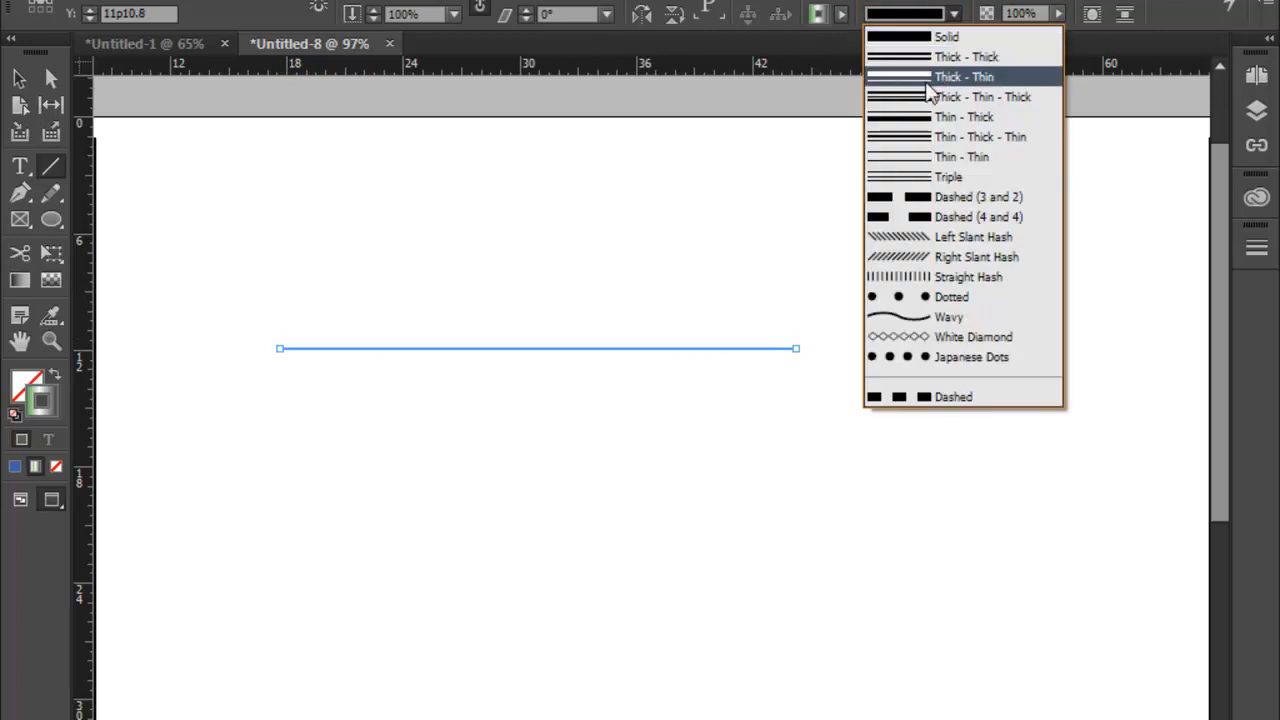
left_click(910, 296)
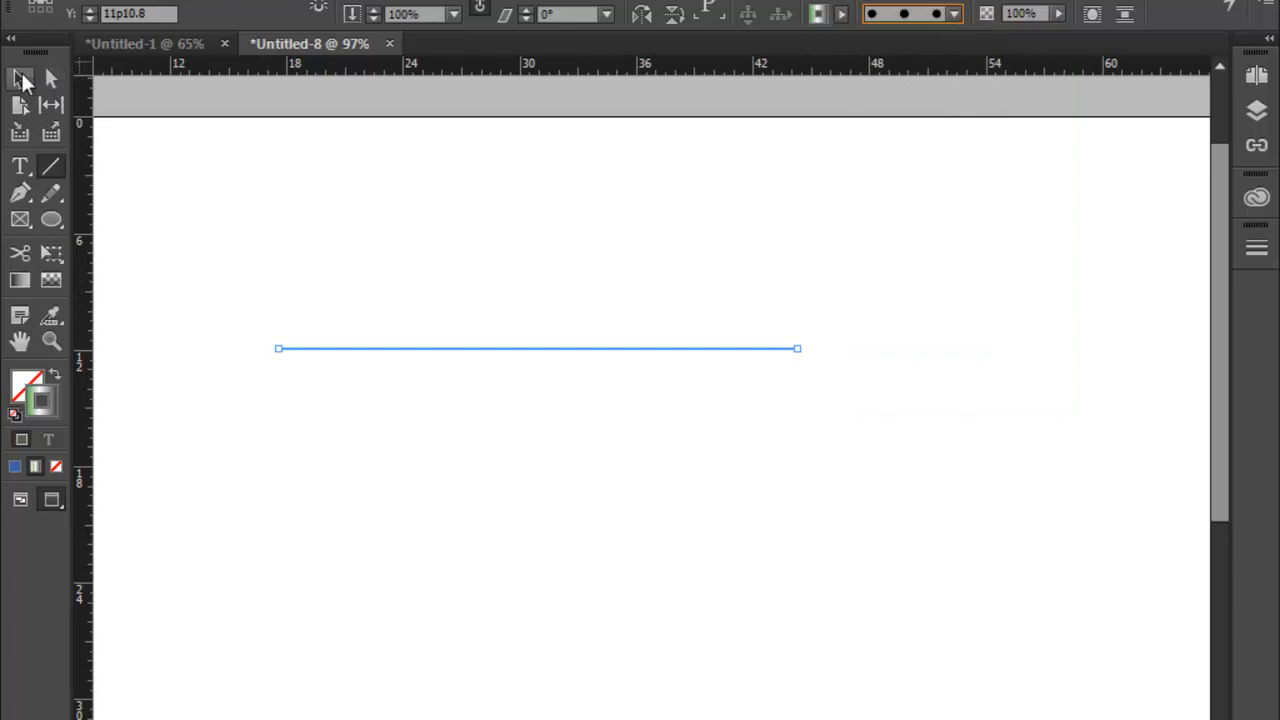
- Move the line up to about Y 8p3 and set its stroke type to Dashed (4 and 4)
left_click(20, 79)
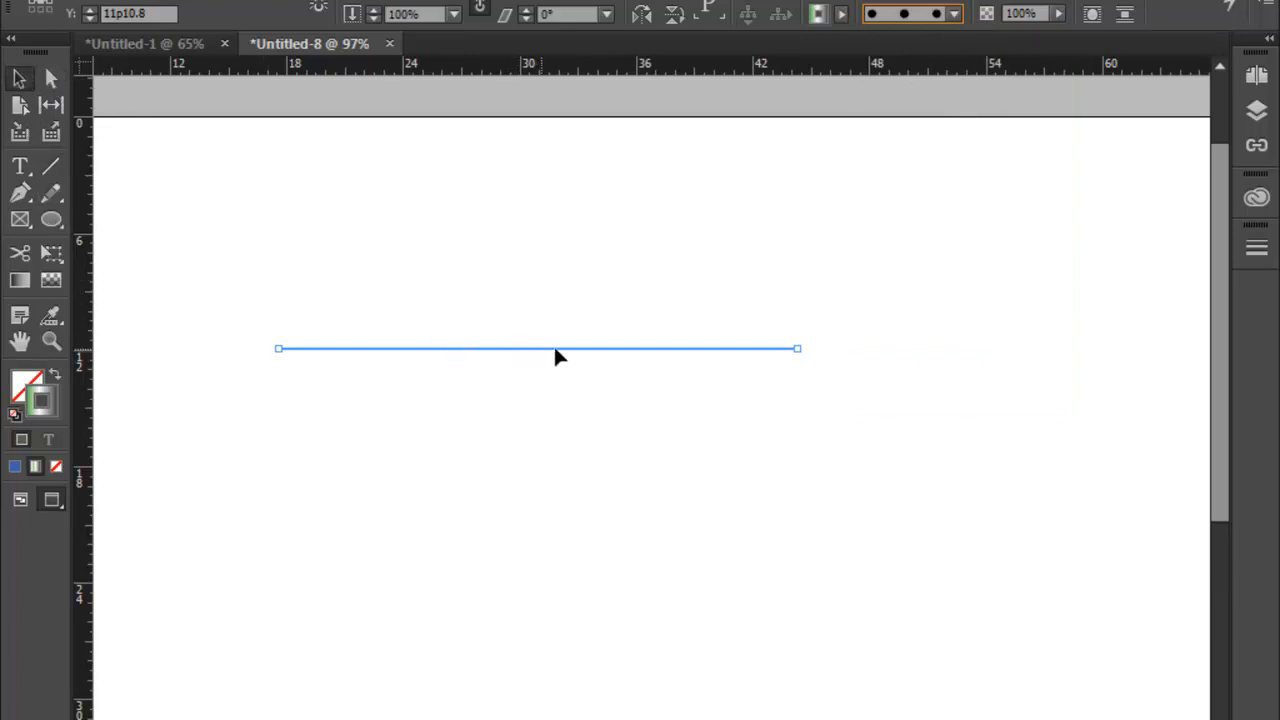
left_click_drag(571, 349, 591, 282)
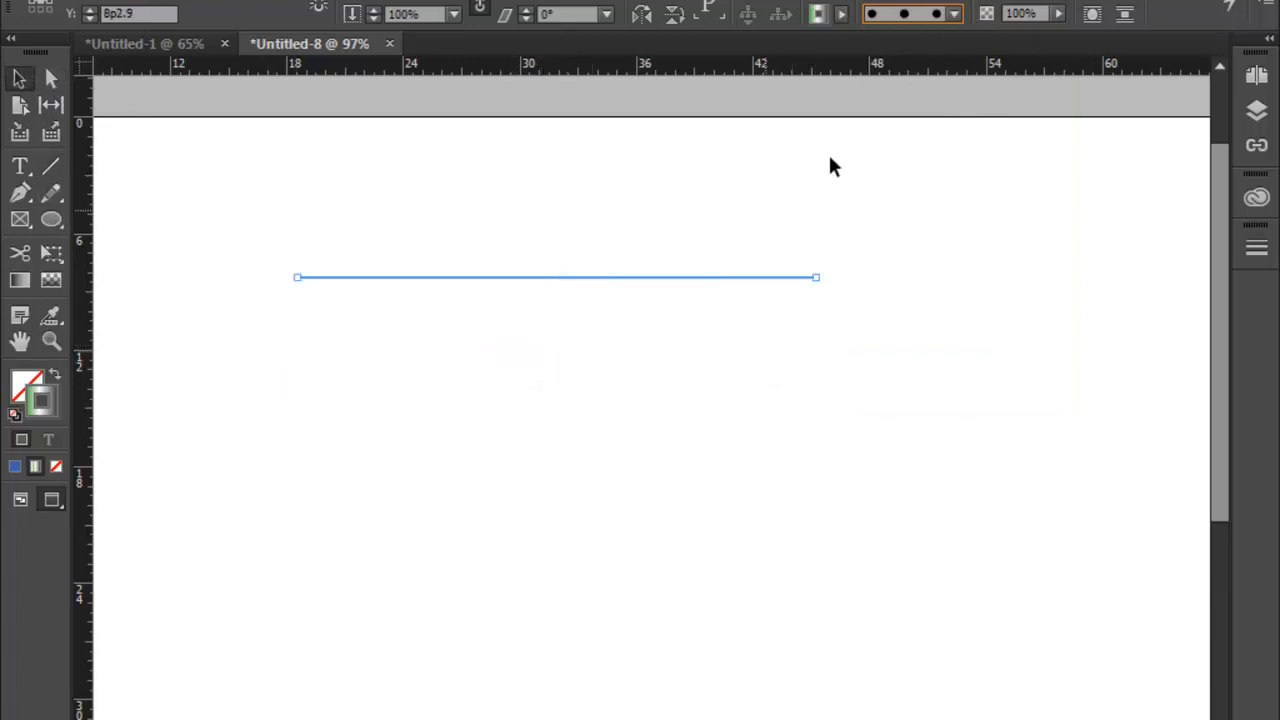
left_click(955, 14)
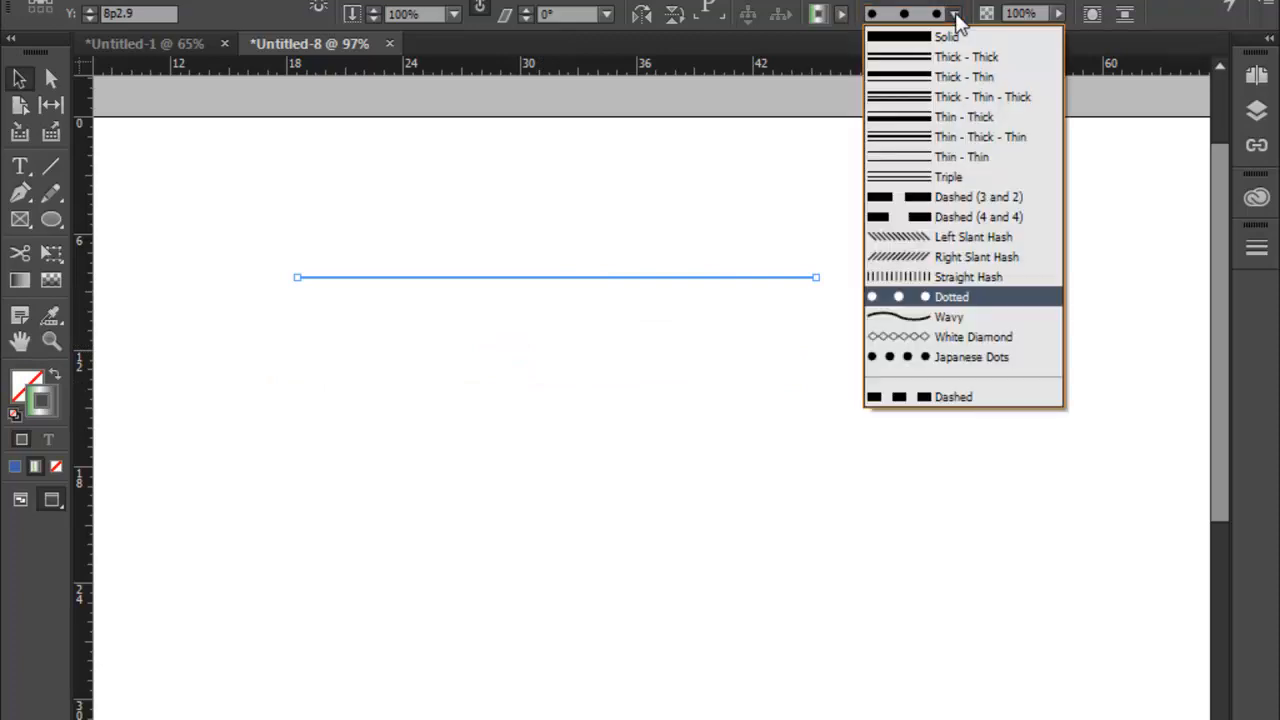
left_click(912, 220)
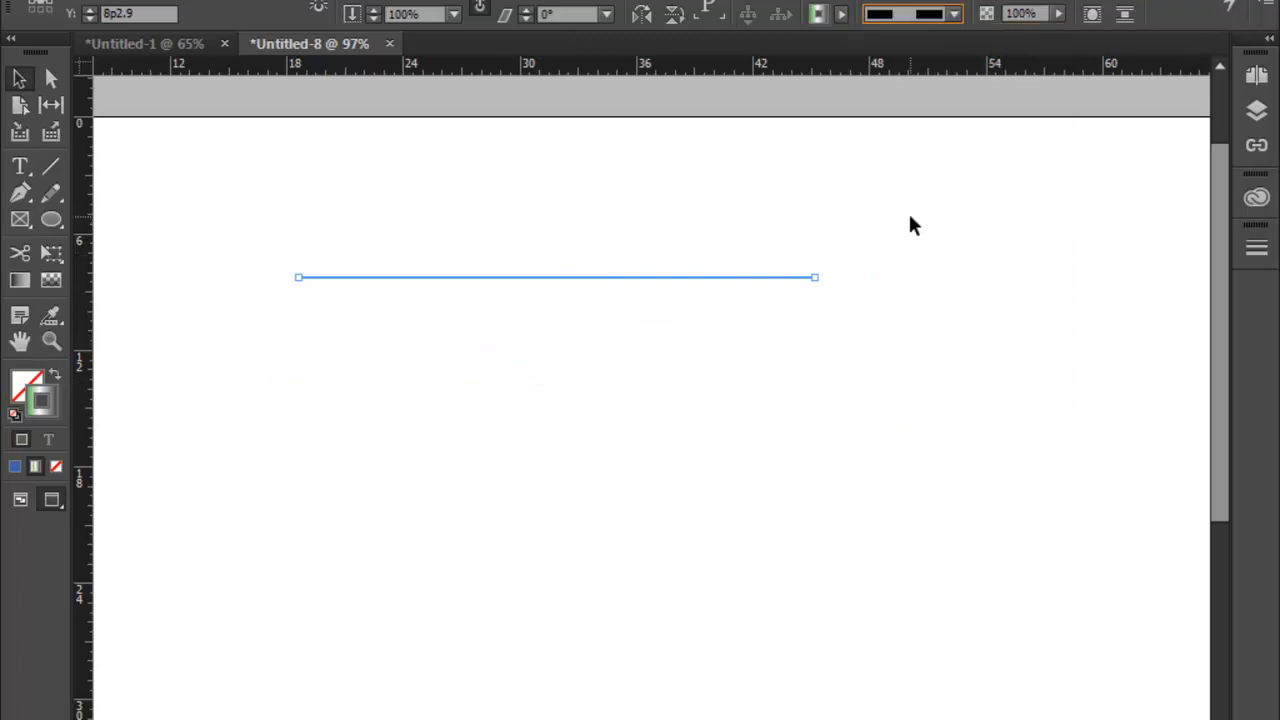
- Set the line's stroke weight to 10 pt and its stroke type to Dotted
left_click(53, 345)
left_click_drag(283, 270, 872, 288)
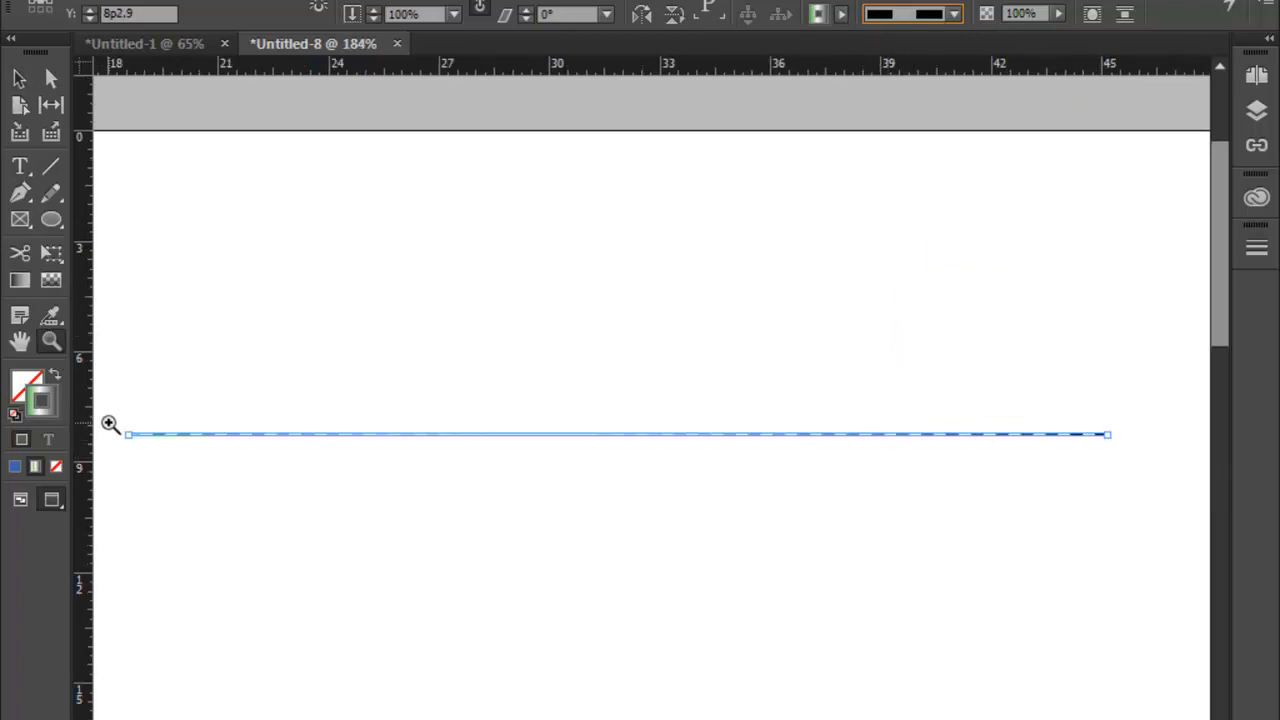
left_click_drag(114, 426, 1130, 450)
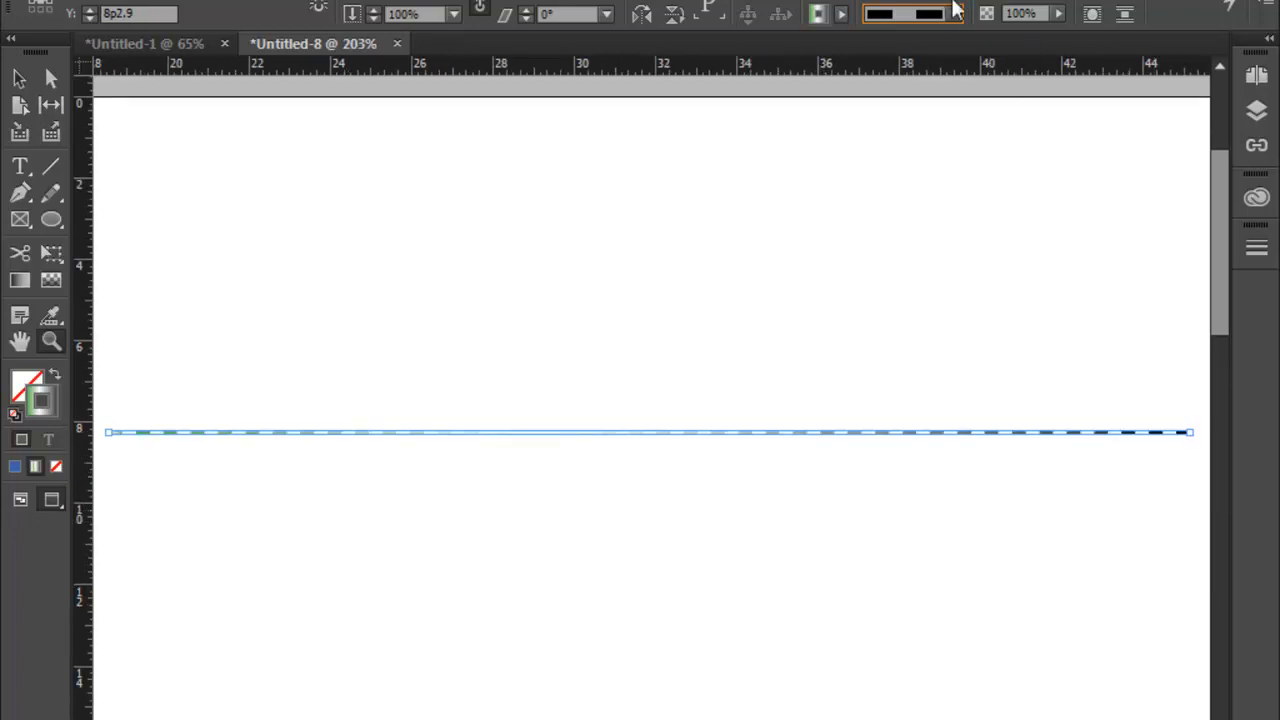
left_click(955, 10)
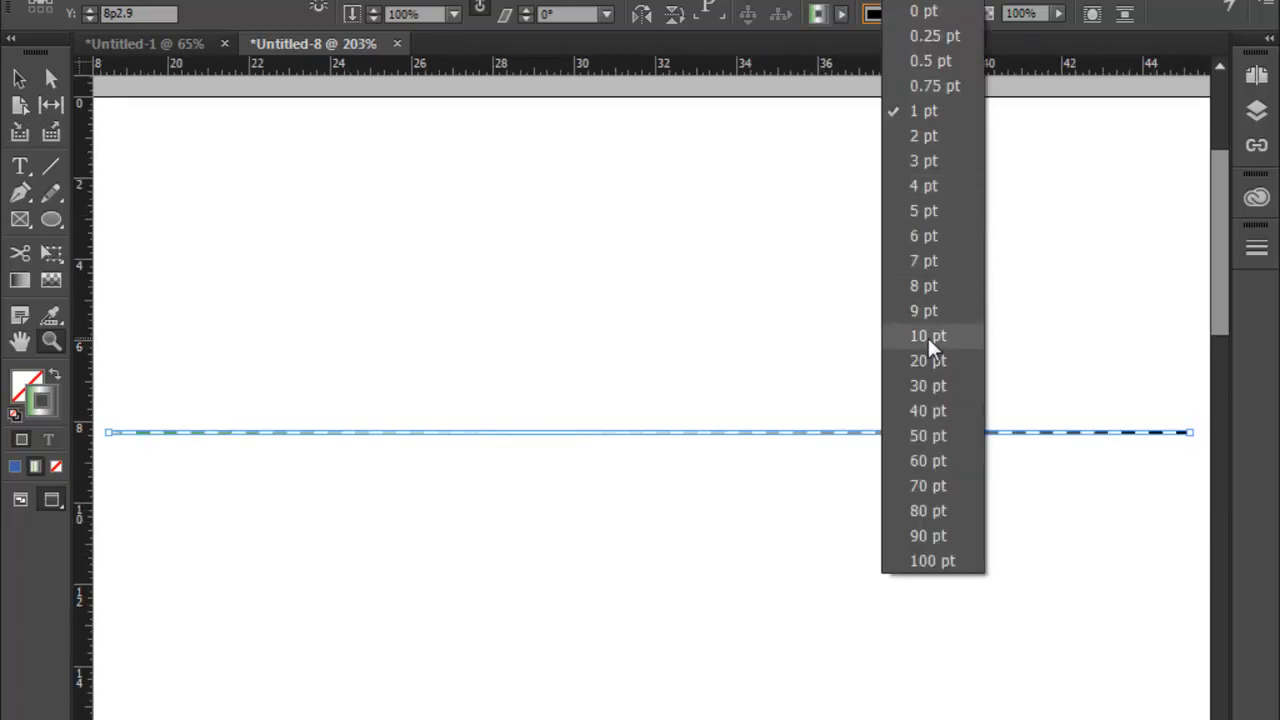
left_click(928, 337)
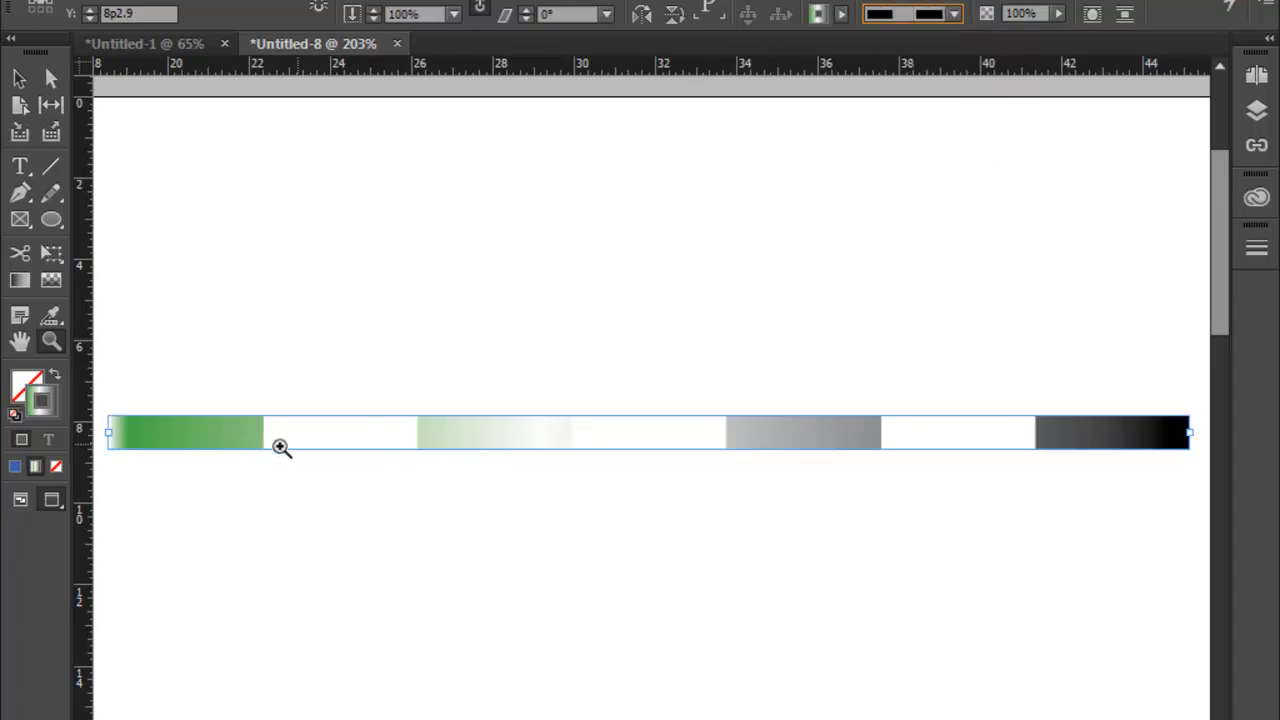
left_click(955, 14)
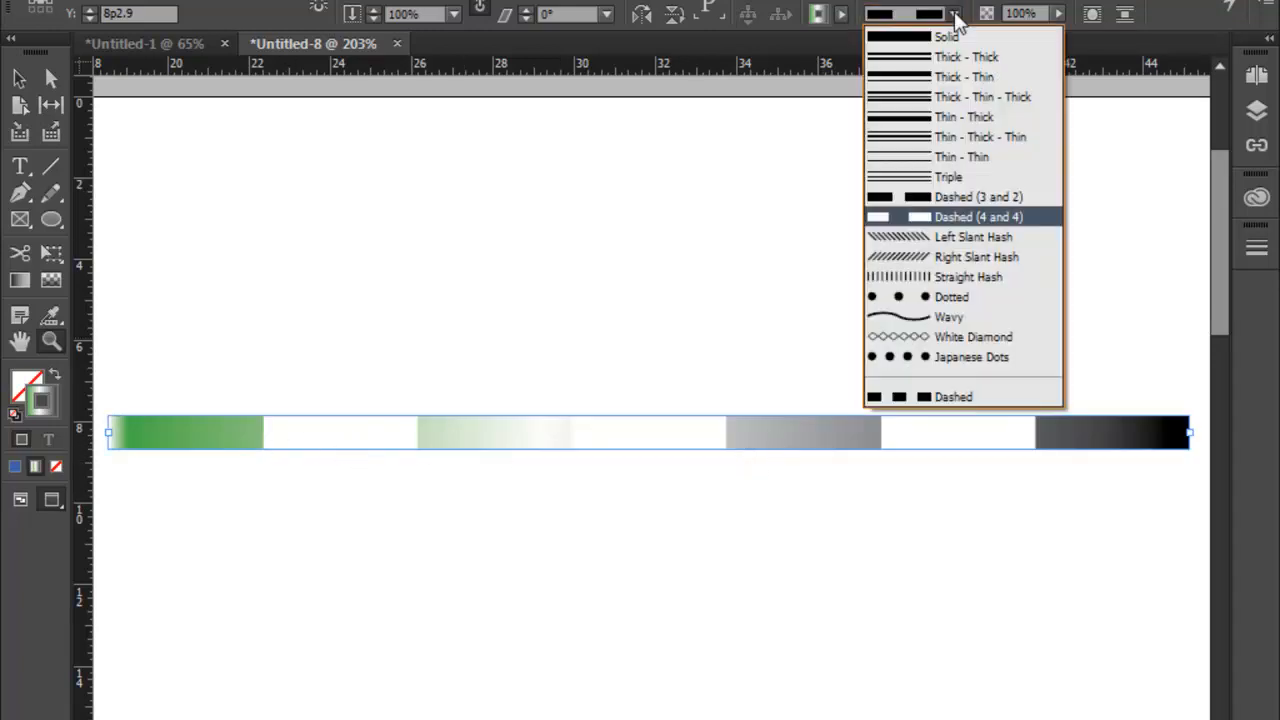
left_click(915, 296)
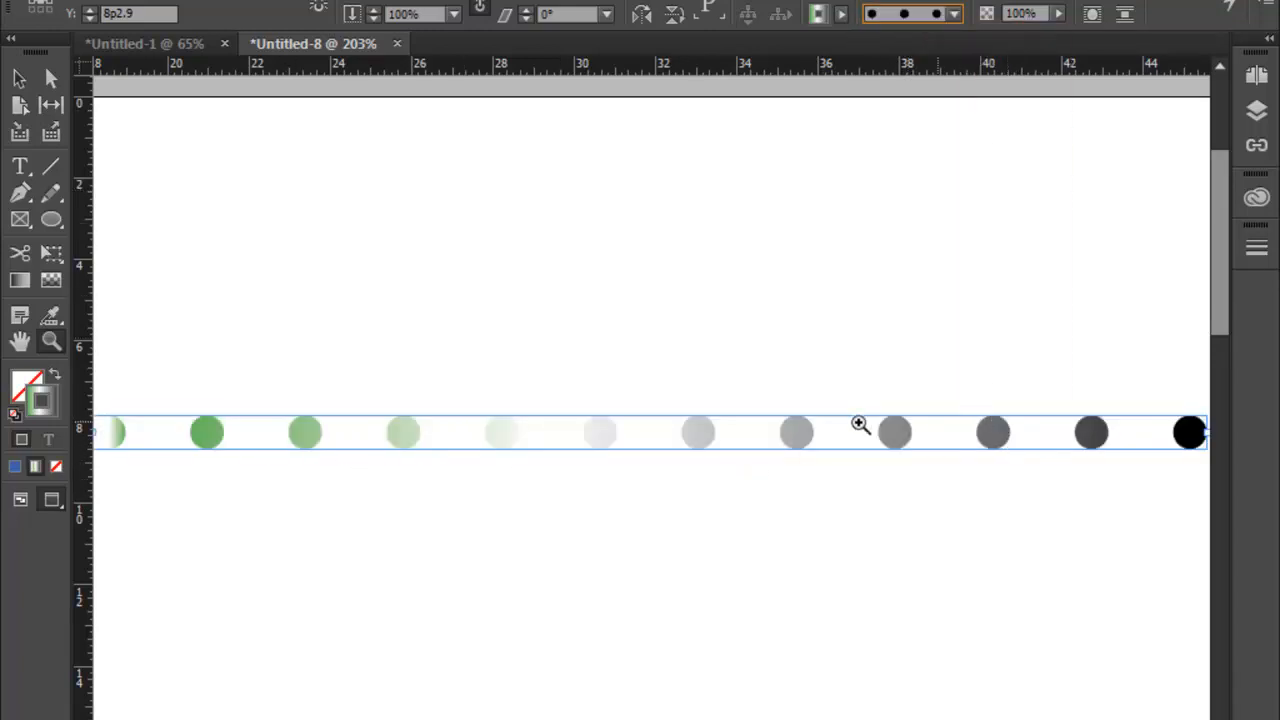
- Change the line's stroke type to White Diamond and its stroke from the gradient to the solid blue colour
left_click(955, 14)
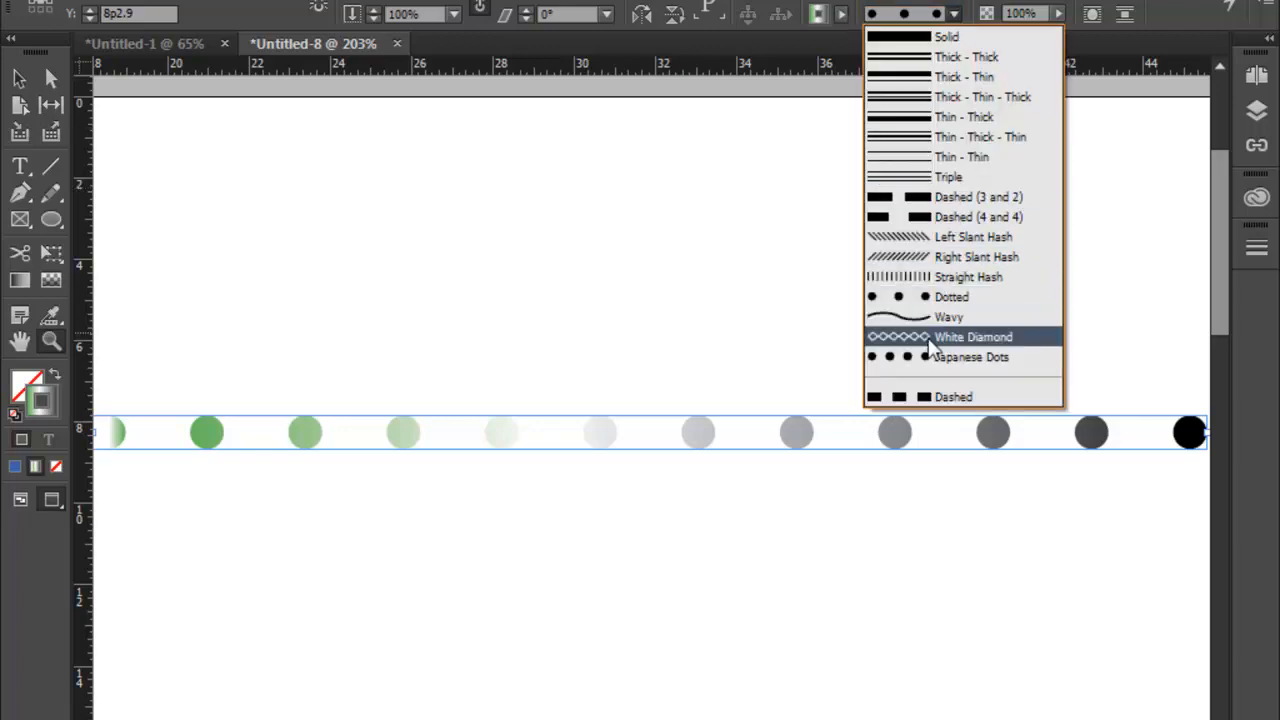
left_click(915, 340)
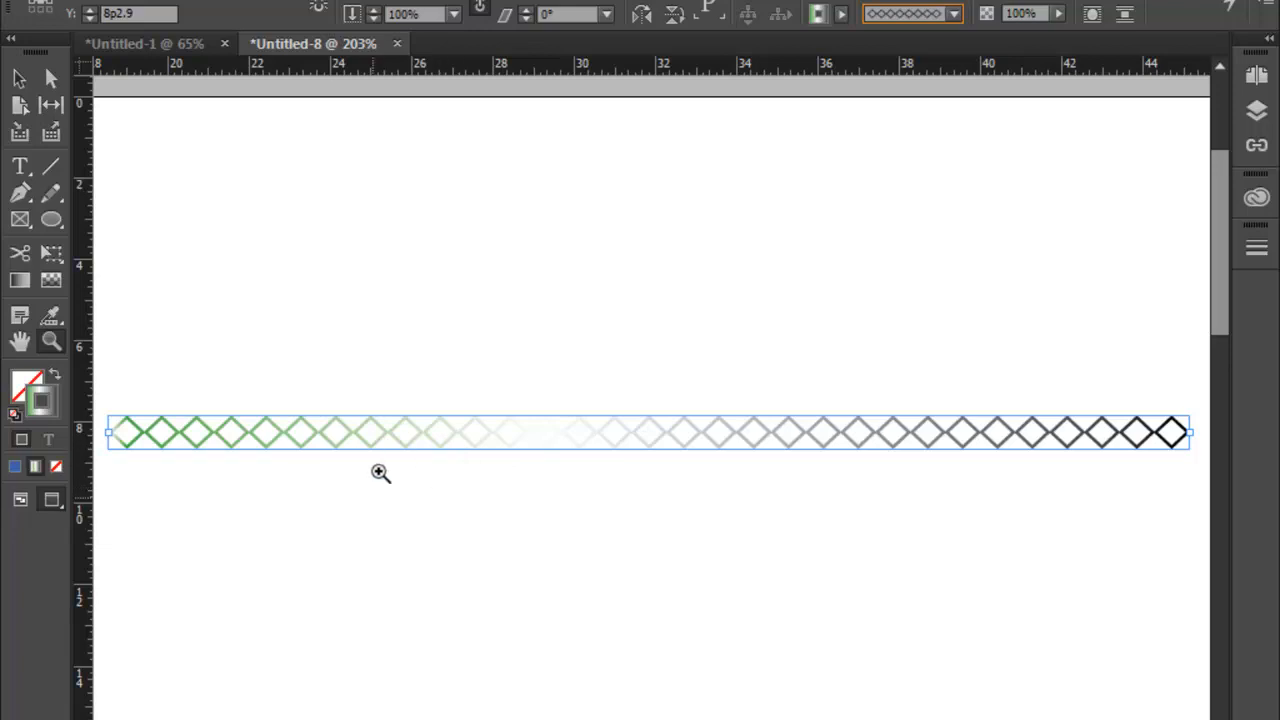
left_click(14, 466)
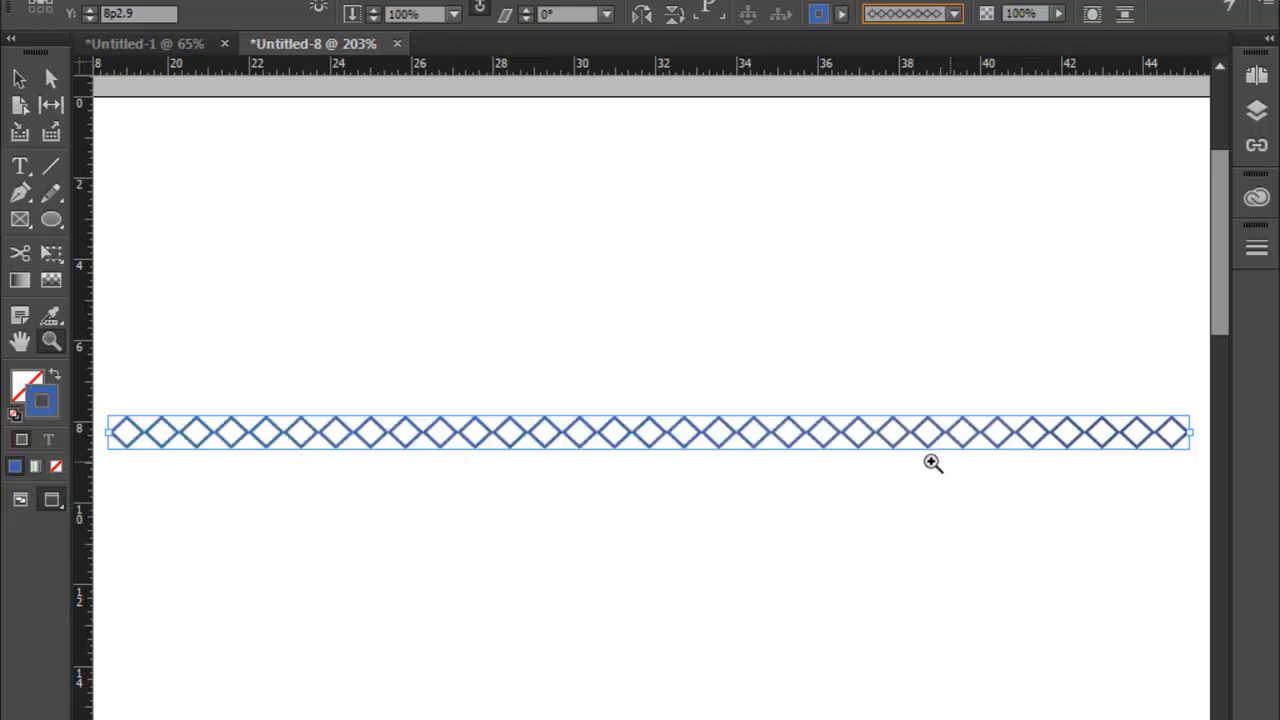
left_click(19, 78)
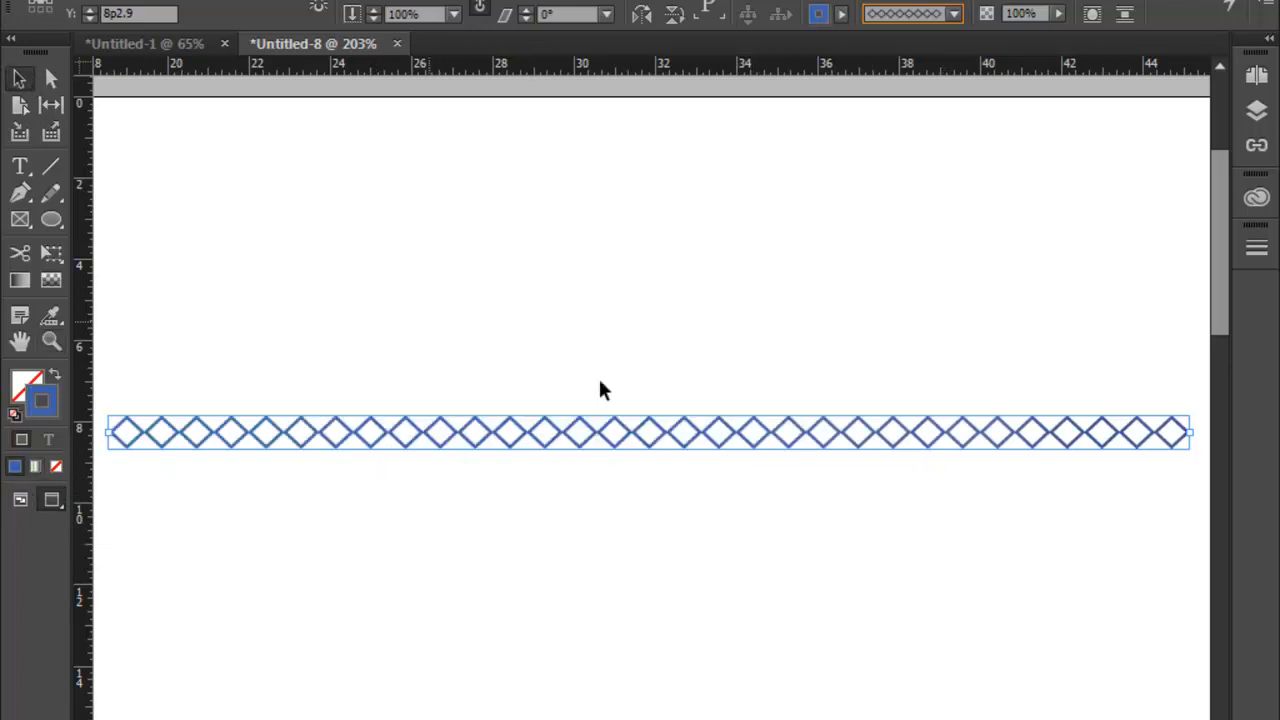
- Move the White Diamond line up to about Y 4p3 and place a copy below it at about Y 5p6.8
left_click_drag(625, 452, 663, 286)
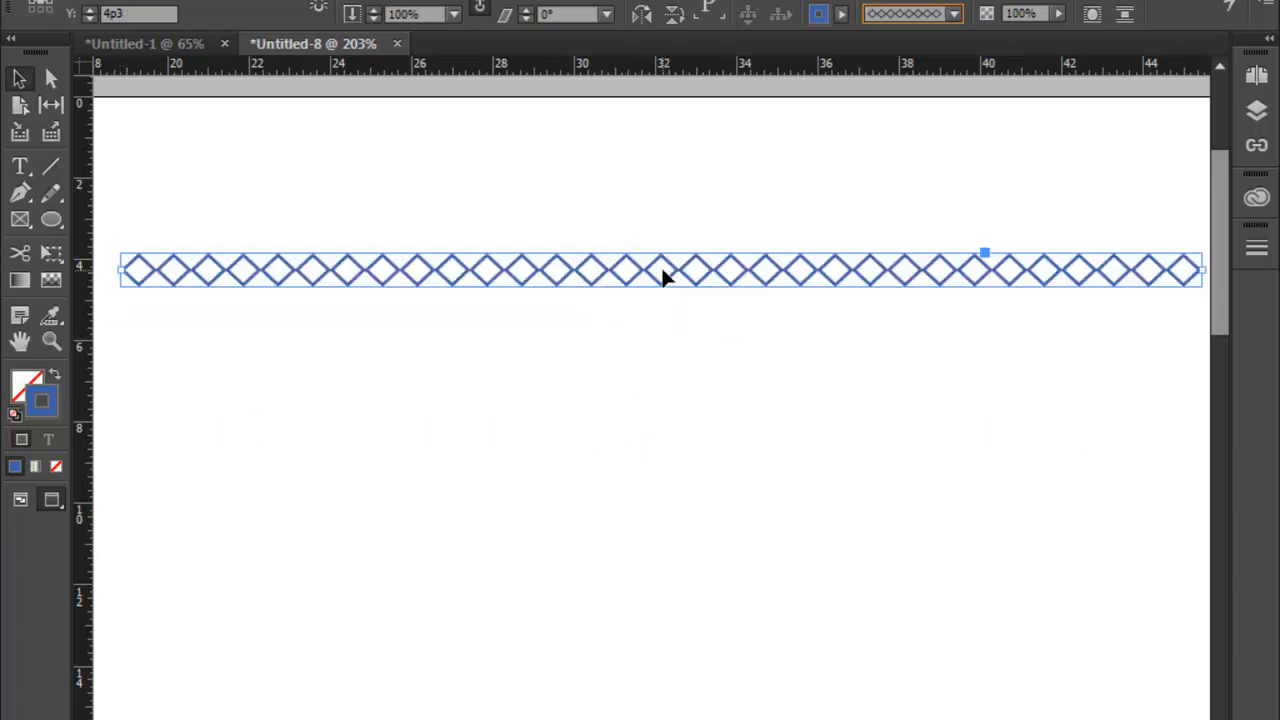
left_click_drag(668, 276, 666, 337)
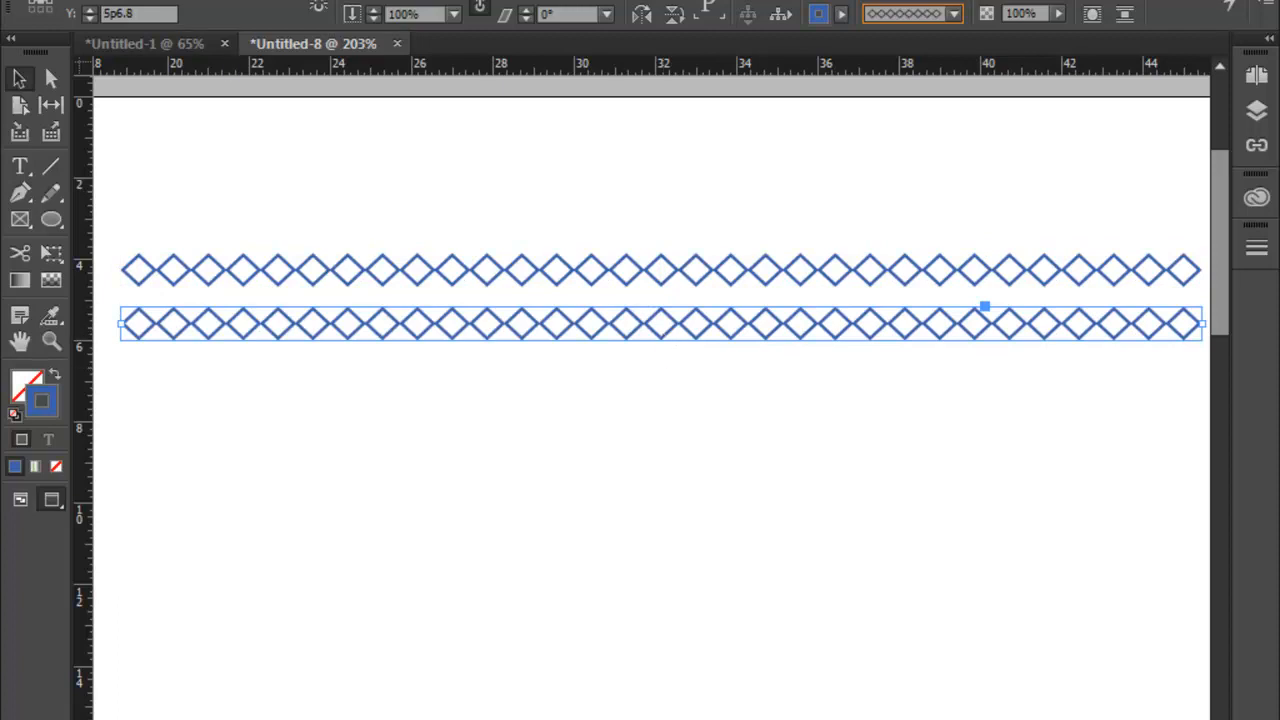
- Step and repeat the lower line with a count of 4, a vertical offset of 1p3.8 and a horizontal offset of 0p0
left_click(299, 1)
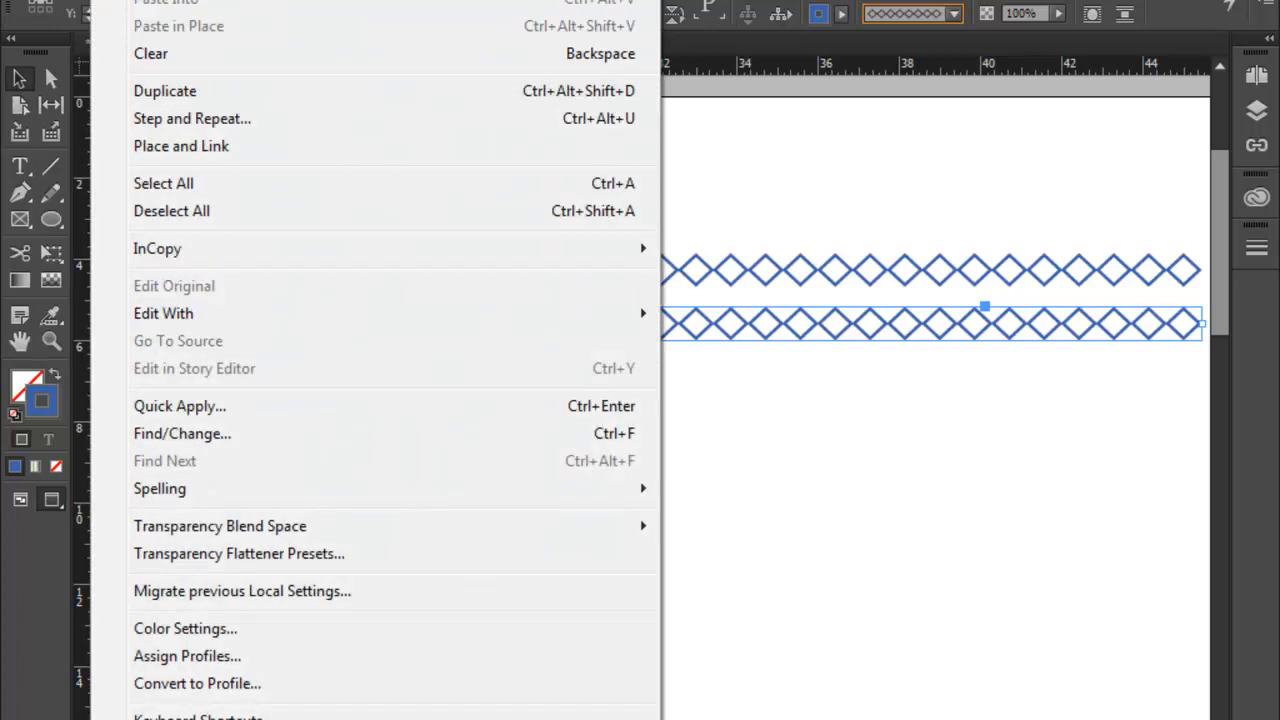
left_click(983, 525)
left_click(630, 330)
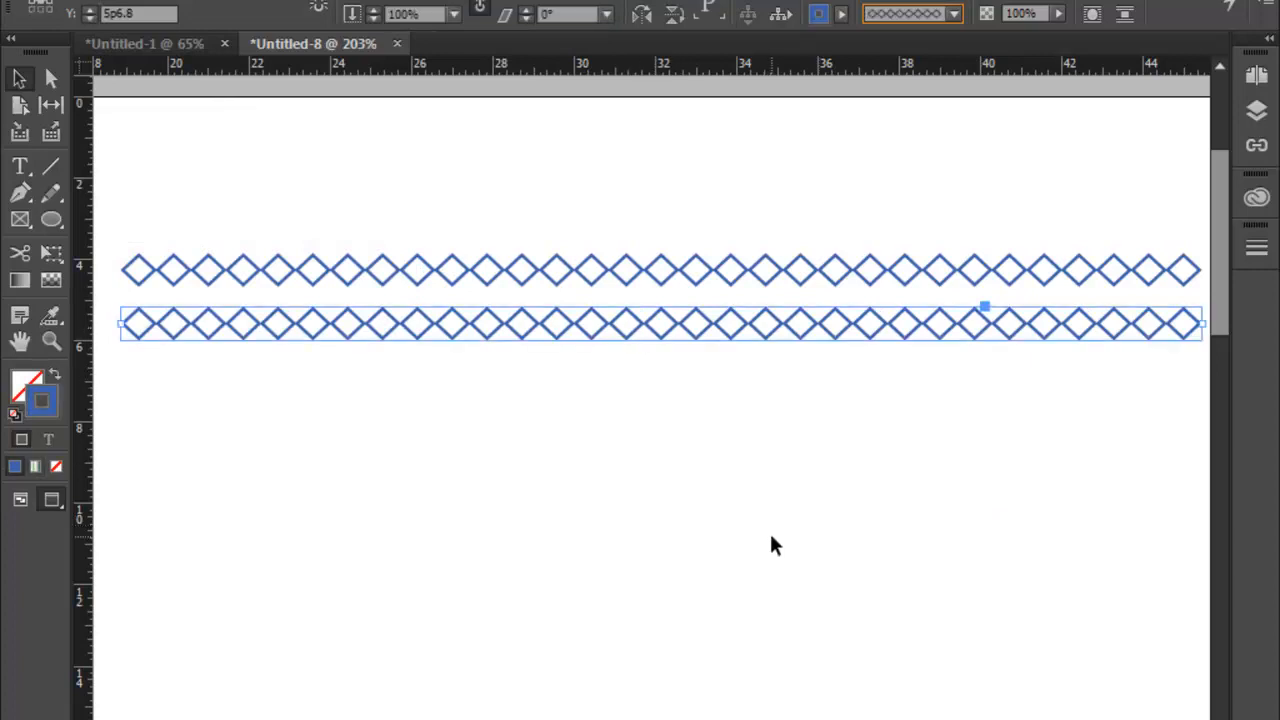
key("ctrl+alt+u")
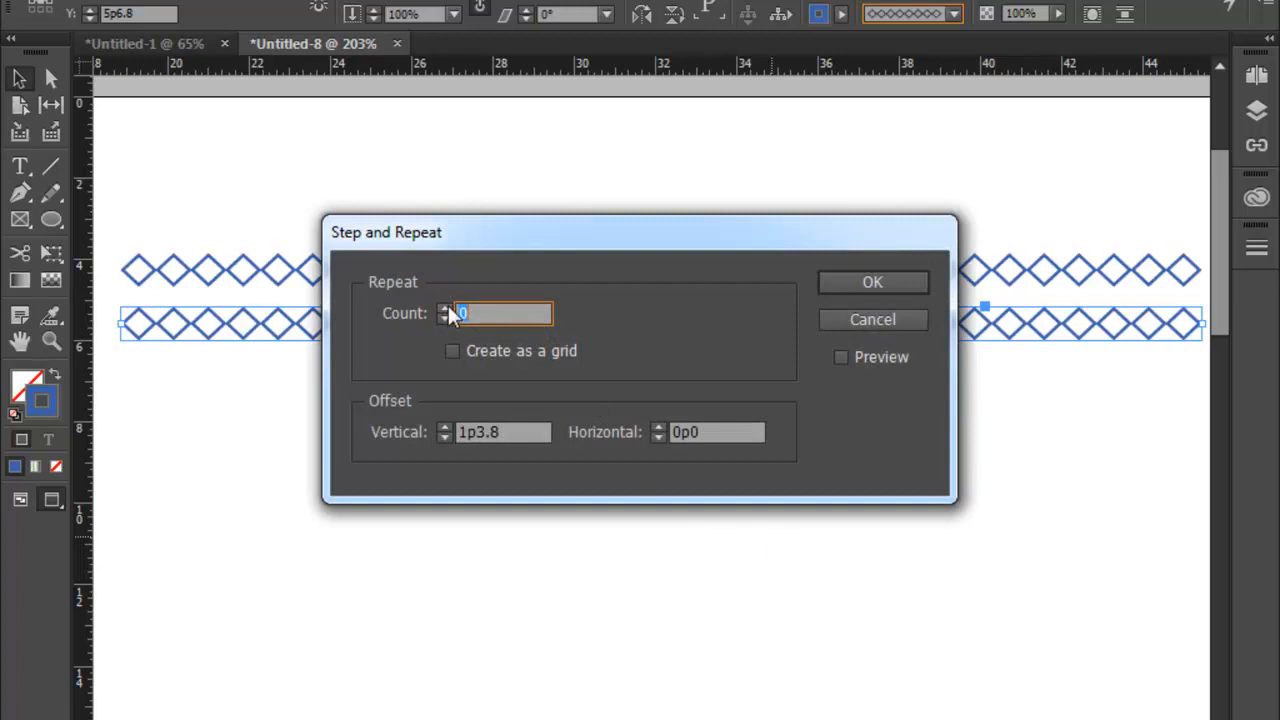
type("4")
left_click(872, 282)
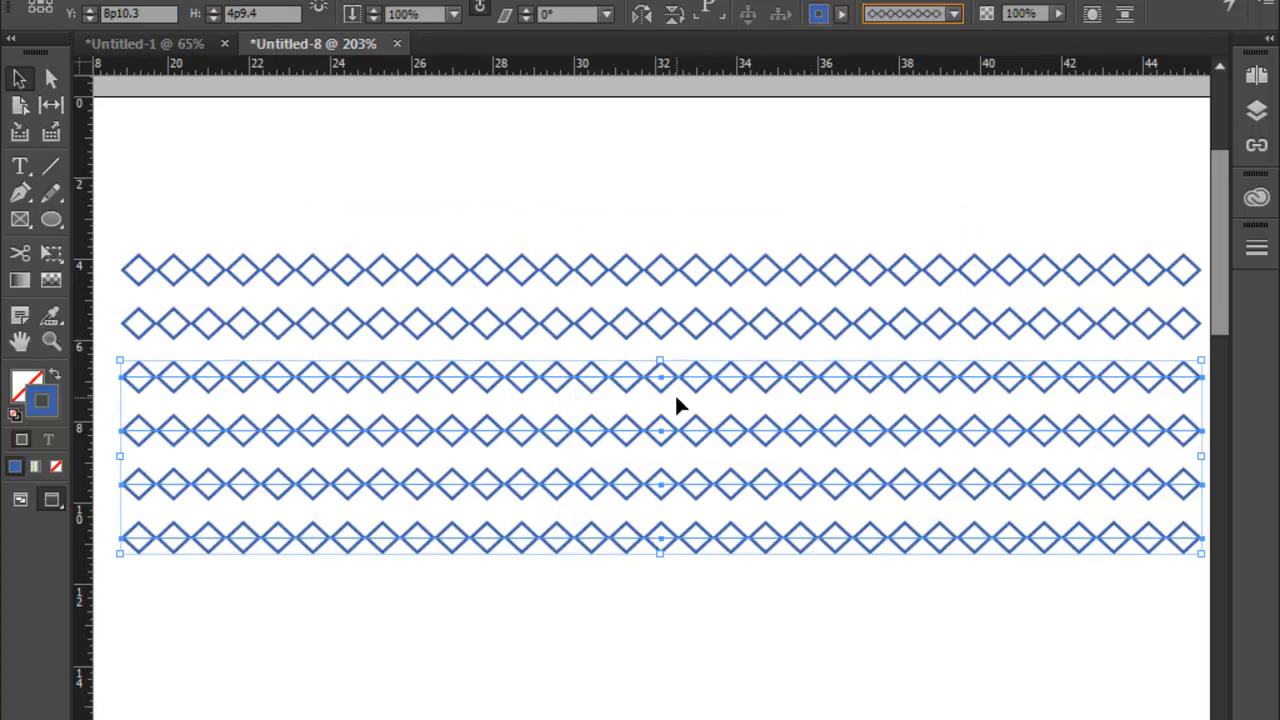
left_click_drag(103, 214, 640, 620)
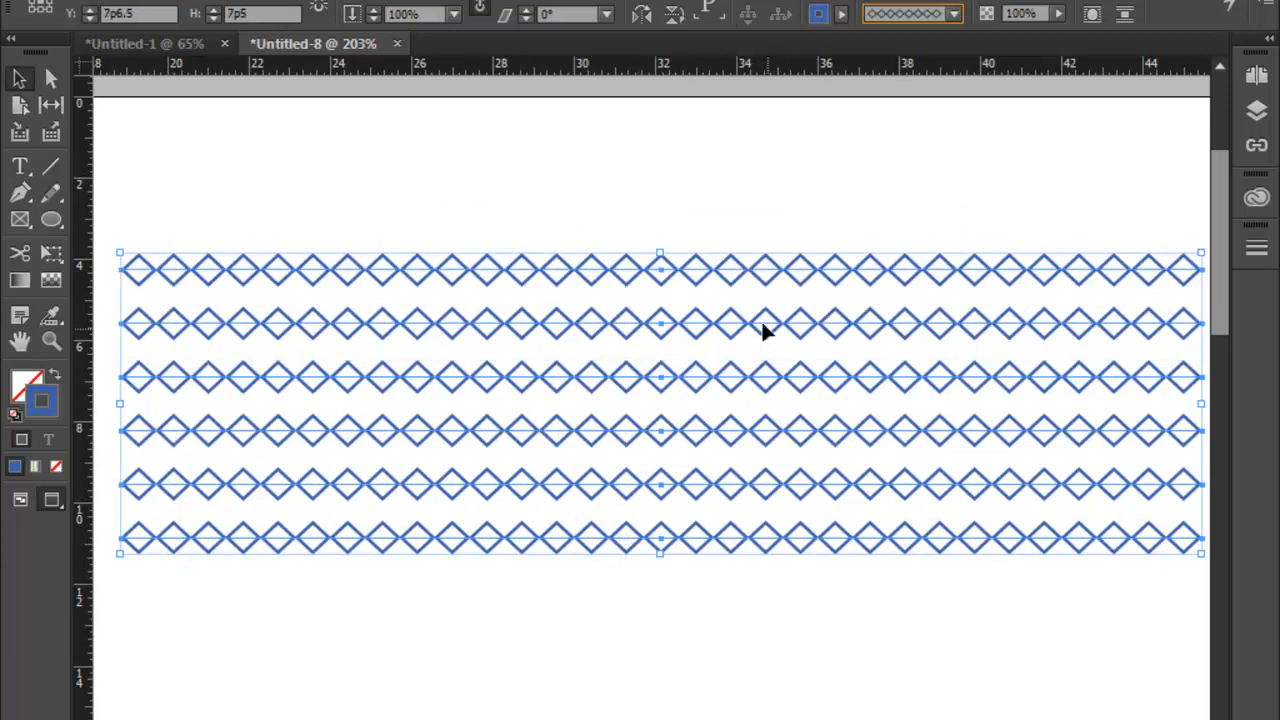
left_click(820, 622)
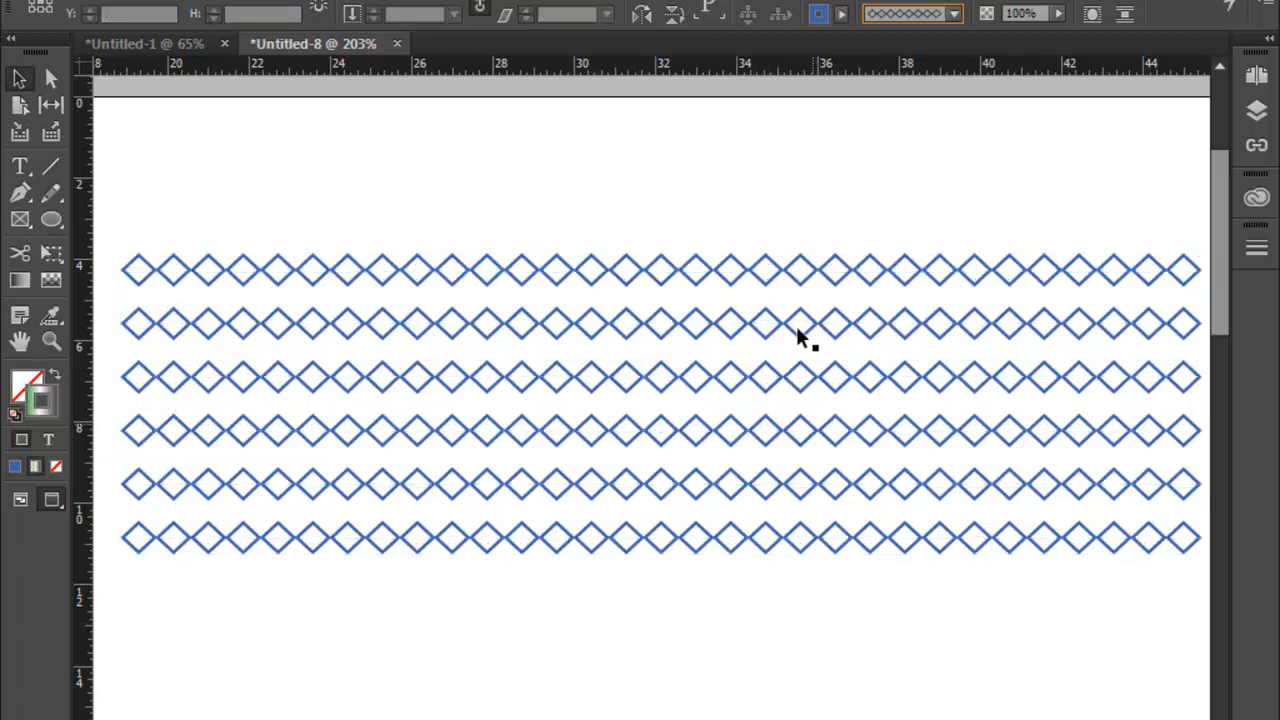
- Set the stroke type of the topmost line to Right Slant Hash and of the second line to Japanese Dots
left_click(770, 278)
left_click(955, 14)
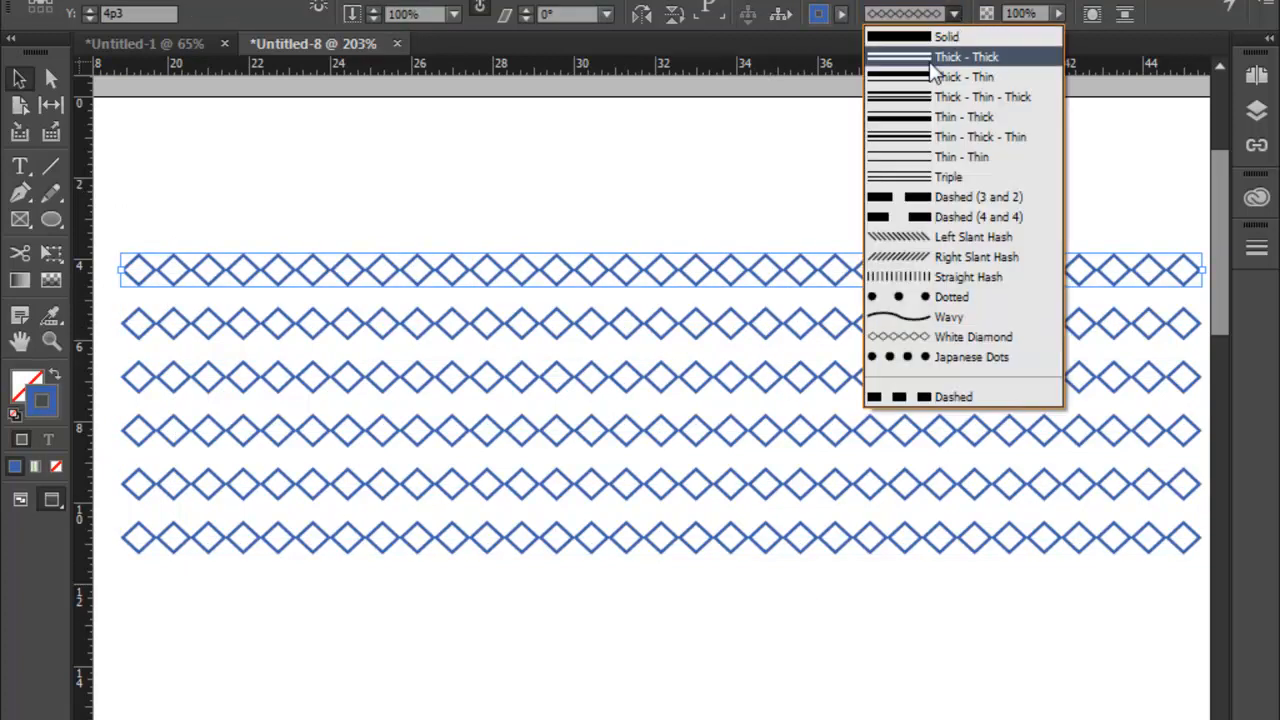
left_click(905, 252)
left_click(851, 330)
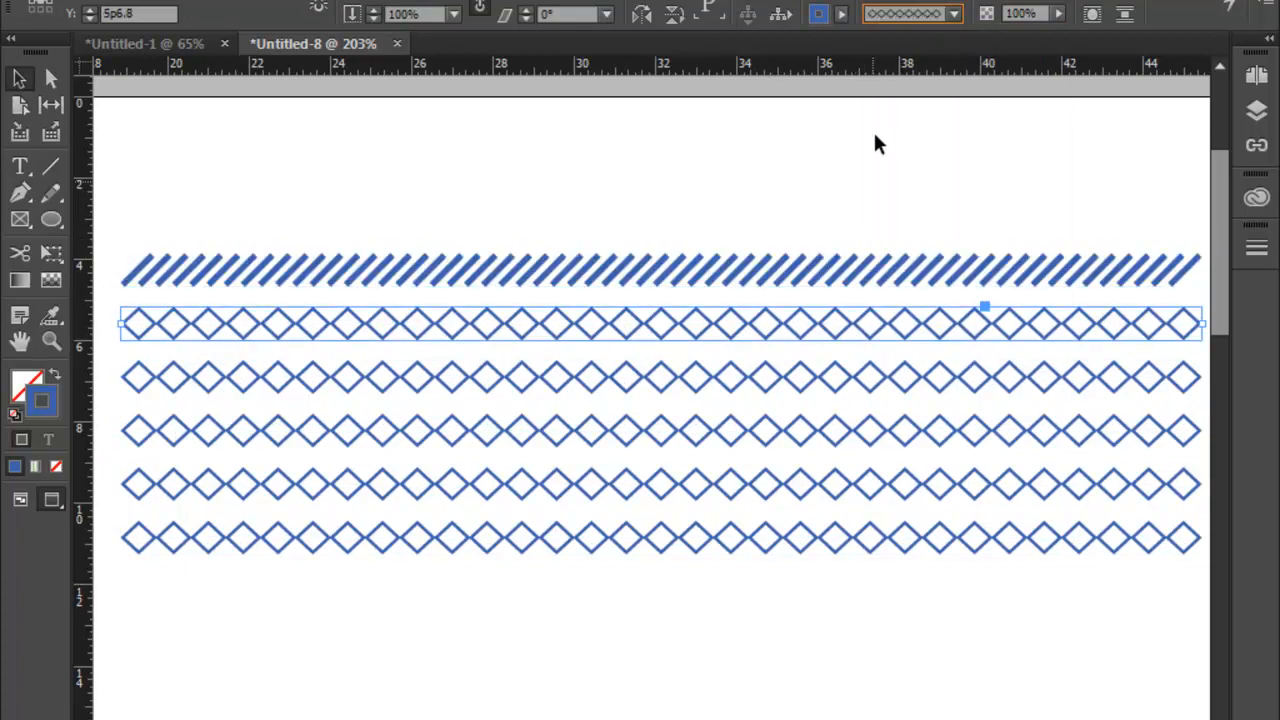
left_click(950, 14)
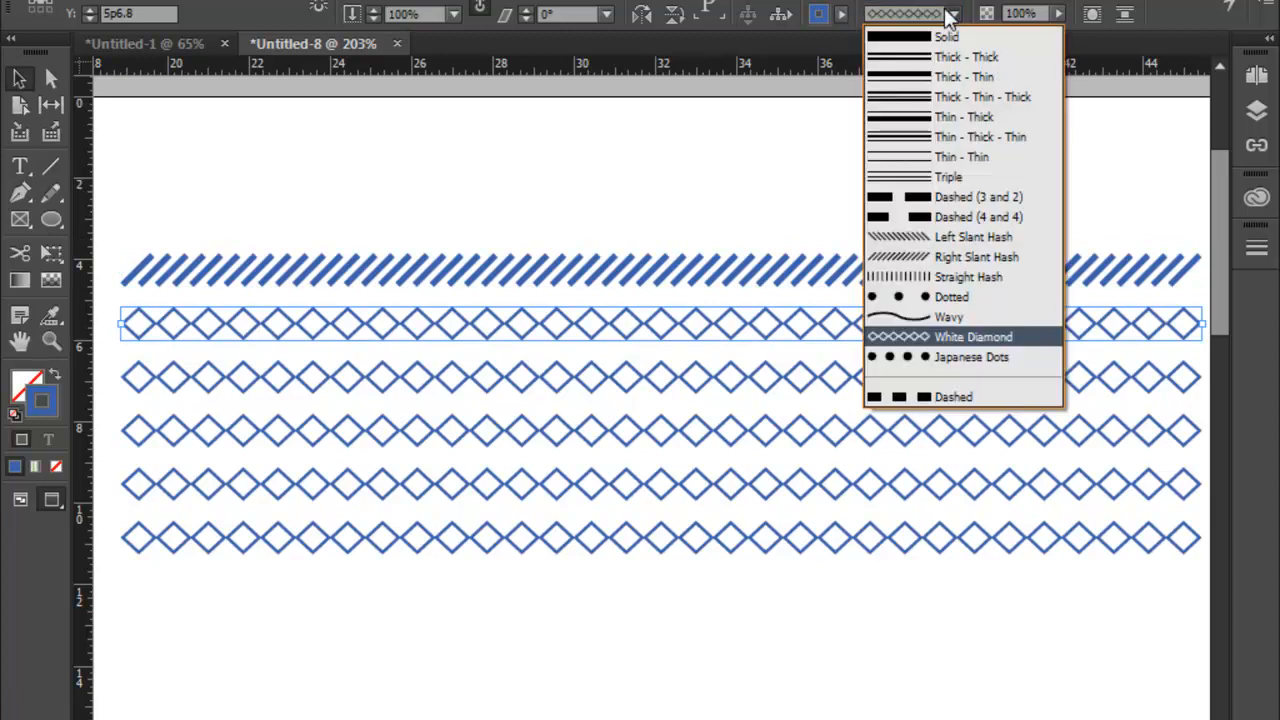
left_click(903, 360)
- Set the third line's stroke type to Dashed
left_click(957, 380)
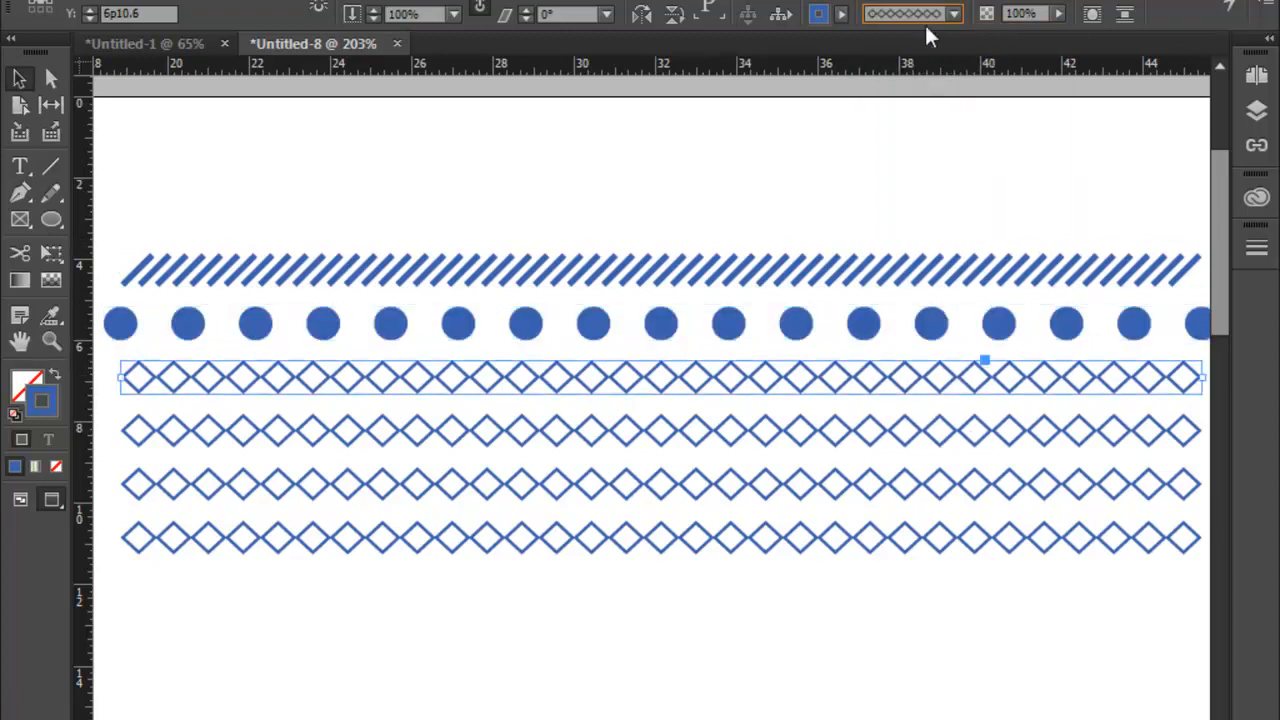
left_click(943, 14)
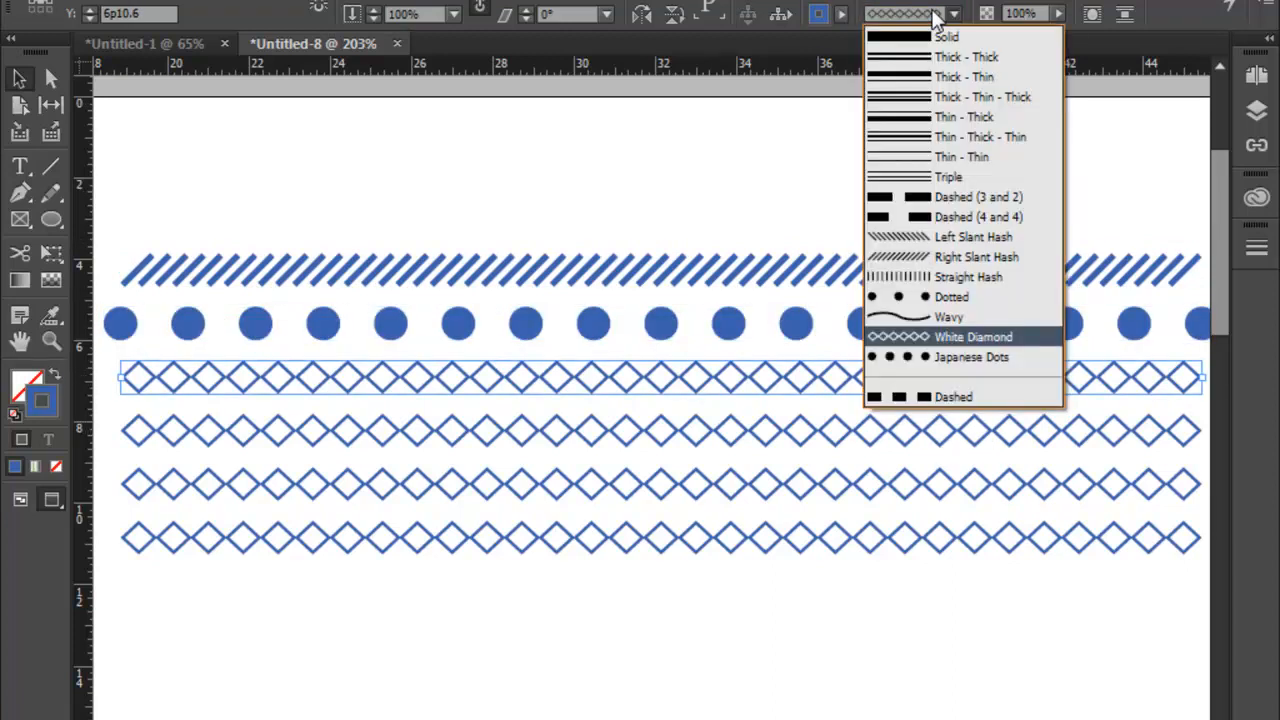
left_click(915, 398)
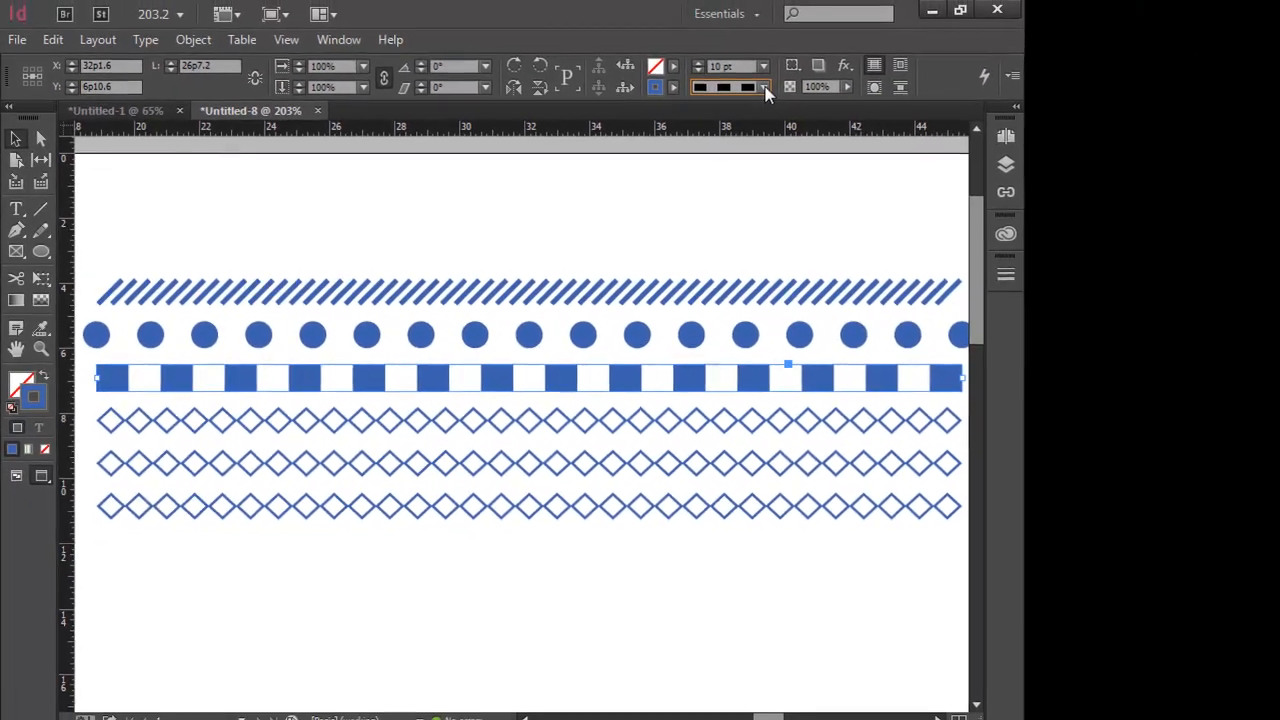
- Give the dashed third line round caps in the stroke settings, then select the topmost slanted-hash line
left_click(953, 14)
left_click(765, 90)
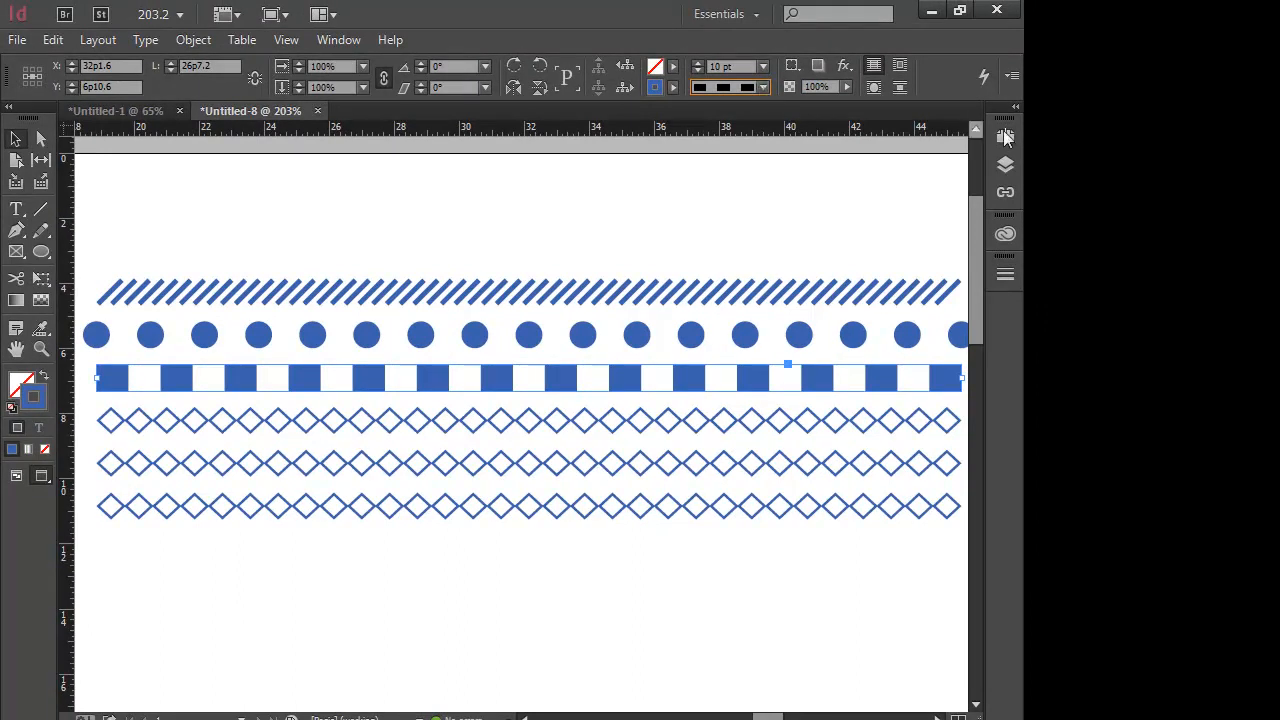
left_click(339, 41)
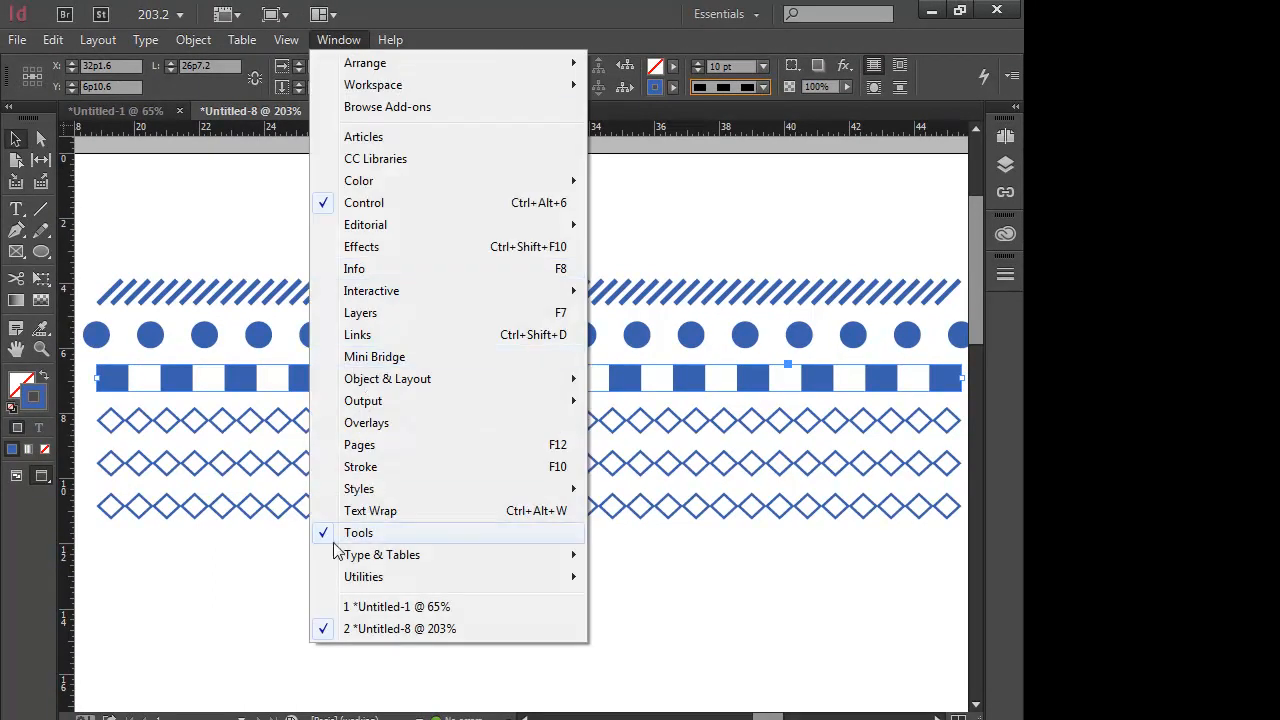
left_click(358, 468)
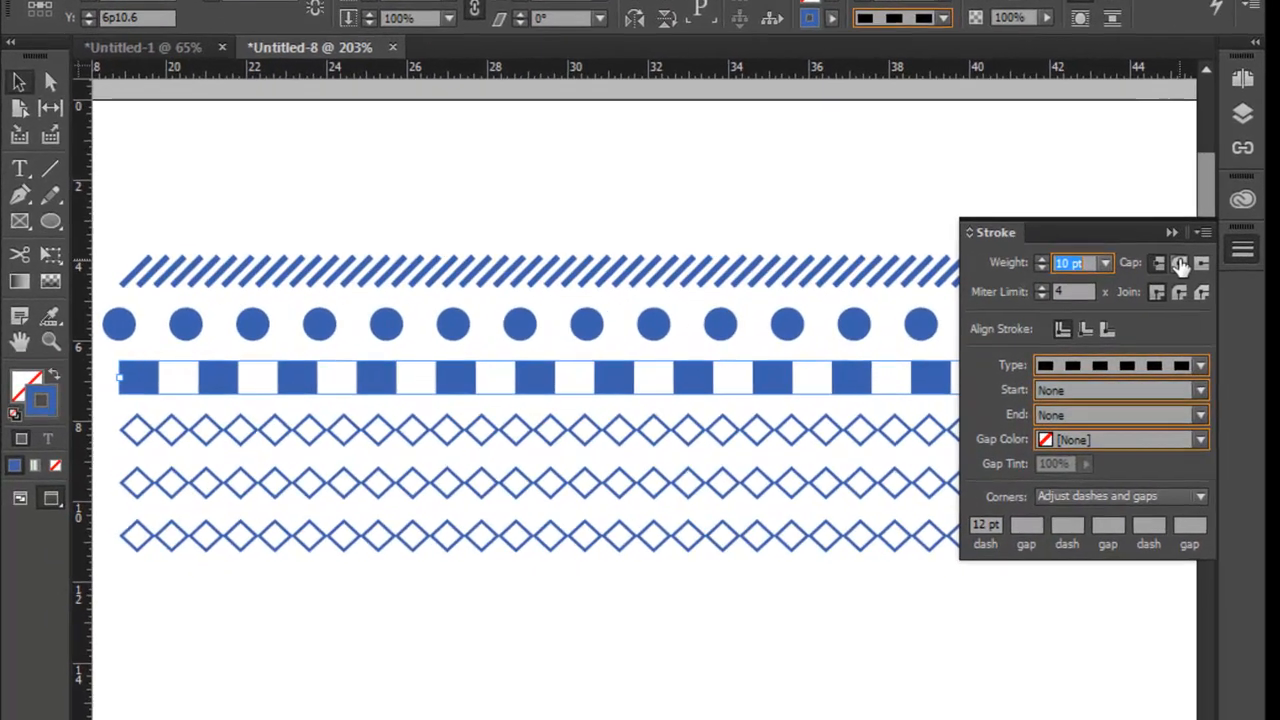
left_click(954, 285)
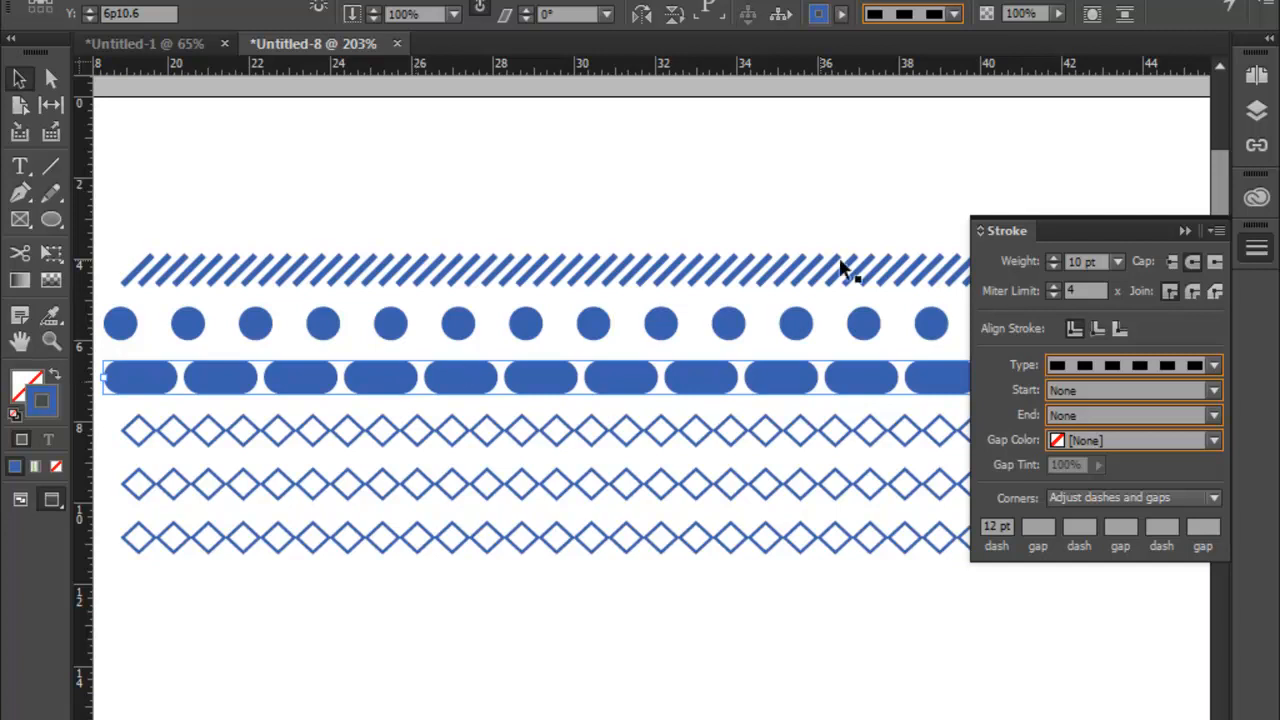
left_click(883, 268)
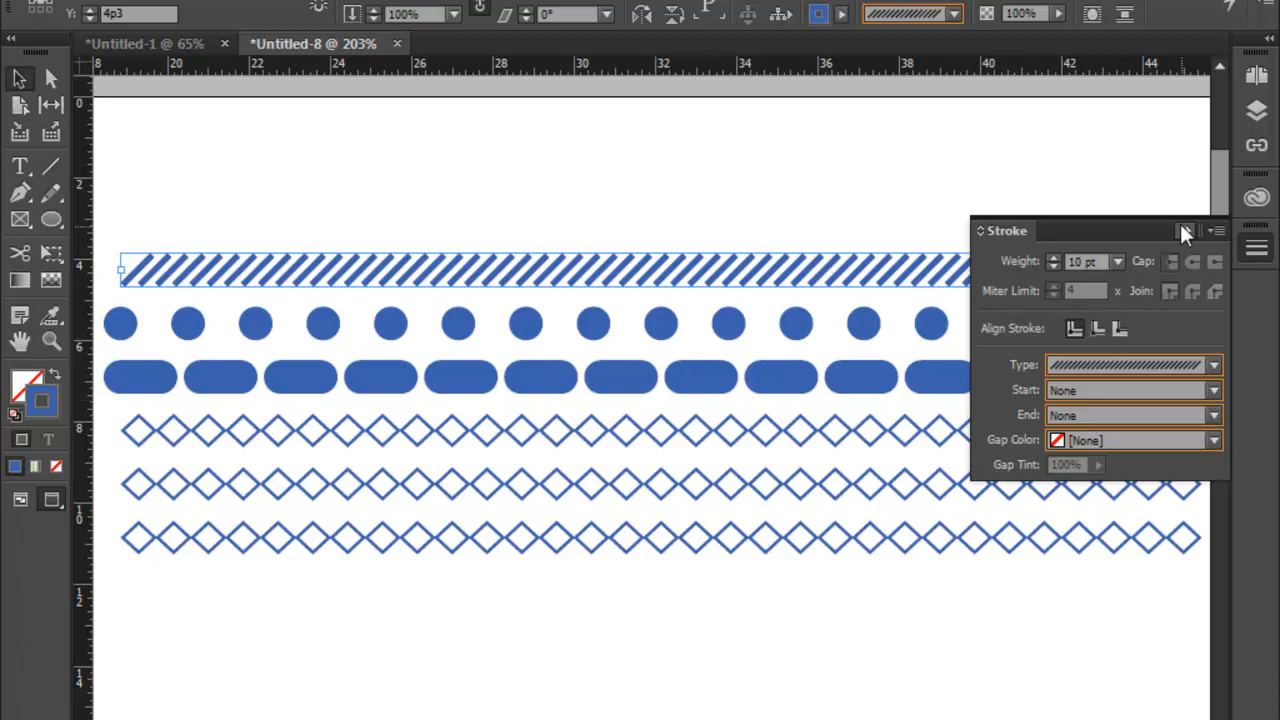
mouse_move(1180, 224)
left_mouse_down()
mouse_move(1097, 230)
mouse_move(1252, 246)
left_mouse_up()
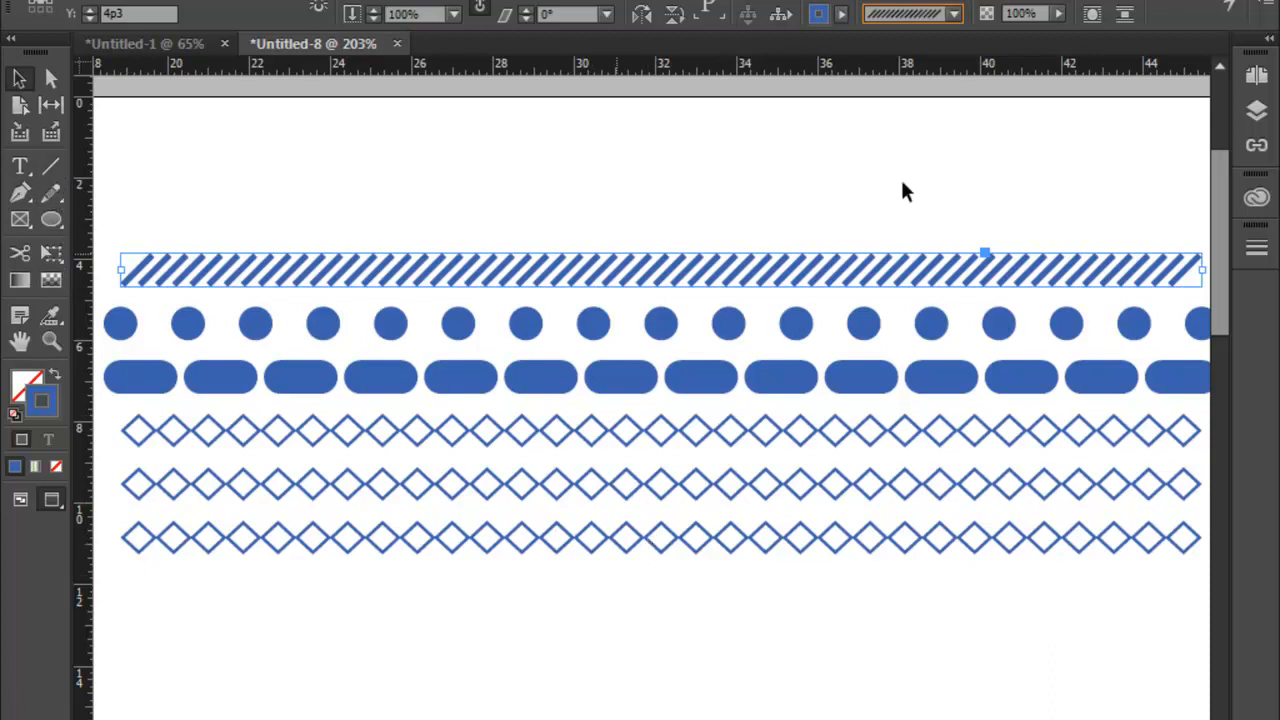
- Select all six patterned lines on the page and delete them
left_click_drag(696, 672, 750, 232)
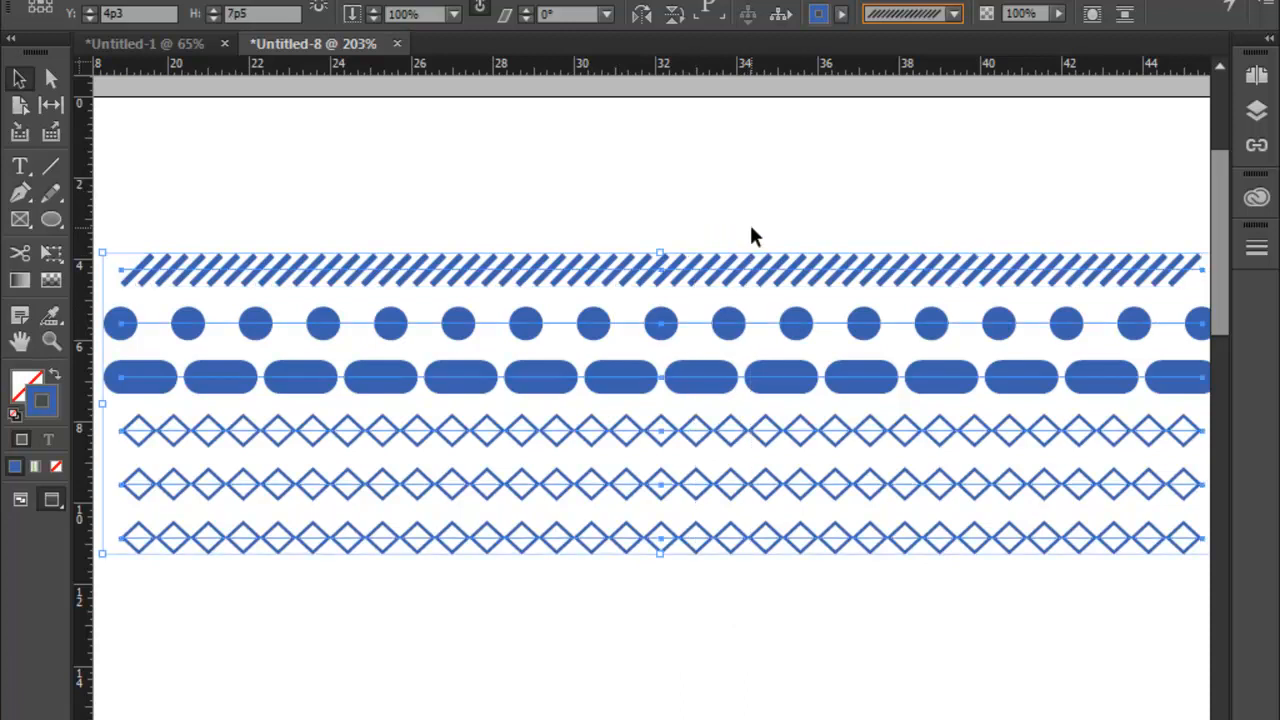
key("Delete")
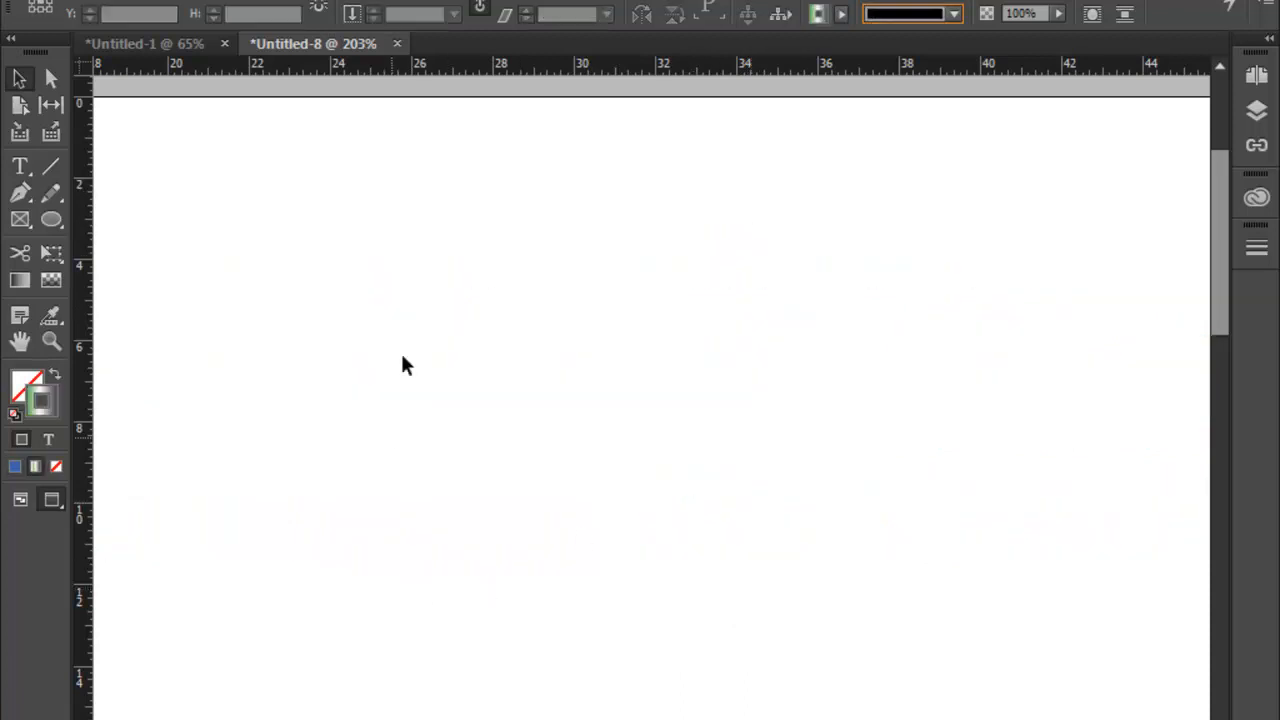